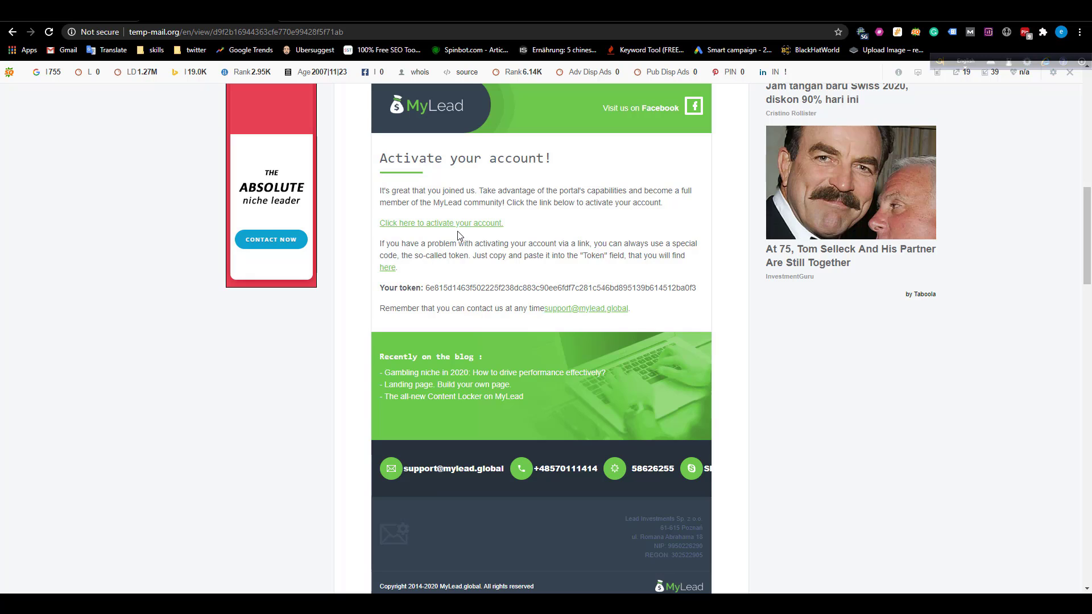
Copy the activation token from the Temp Mail email into MyLead's token field.
left_click_drag(426, 287, 696, 287)
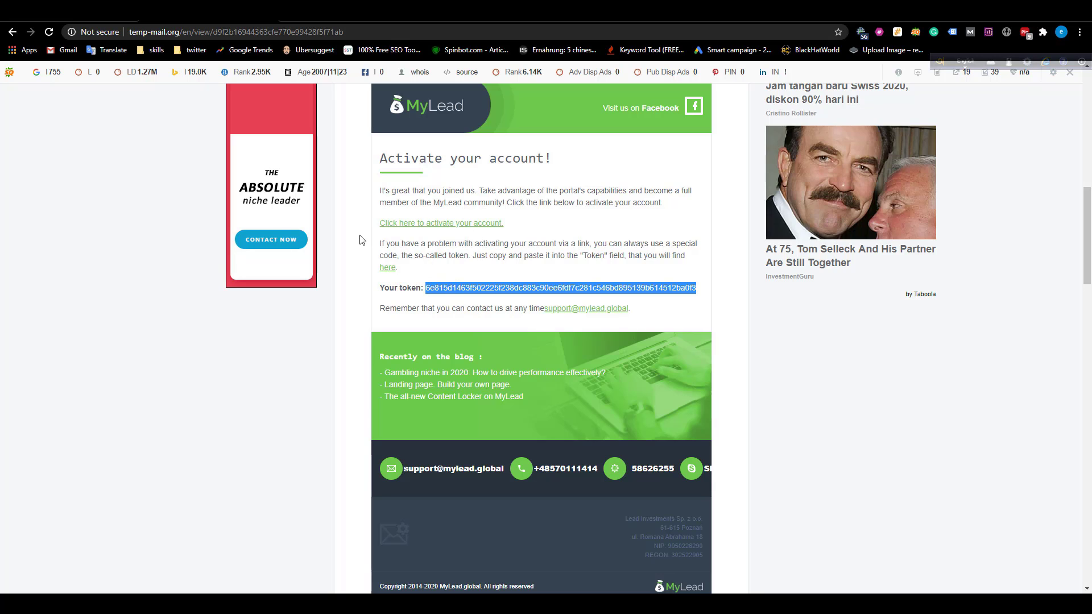
key("ctrl+c")
key("ctrl+Tab")
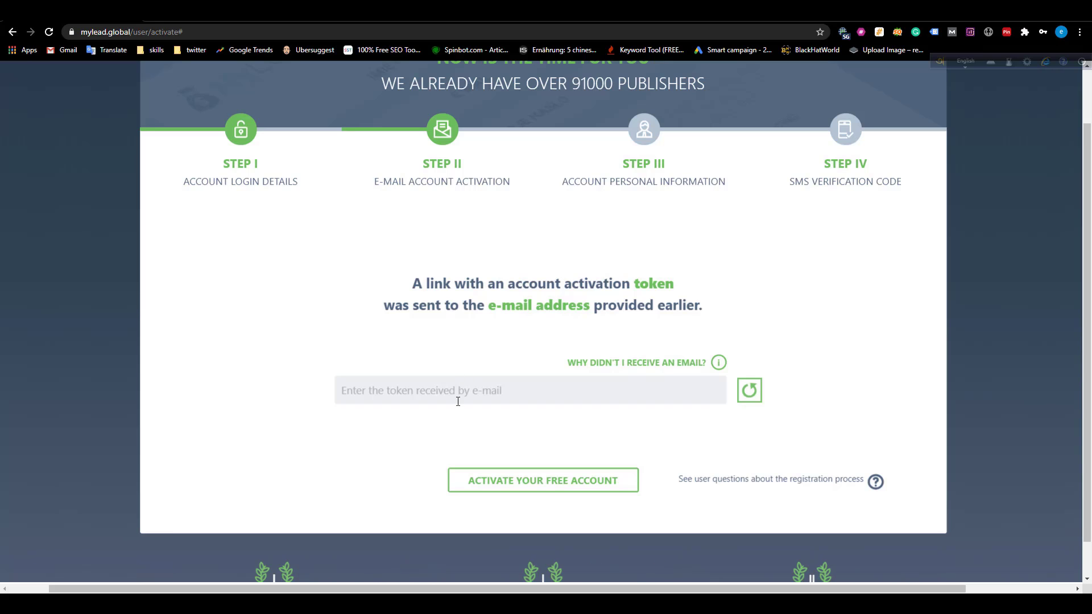
left_click(459, 393)
key("ctrl+v")
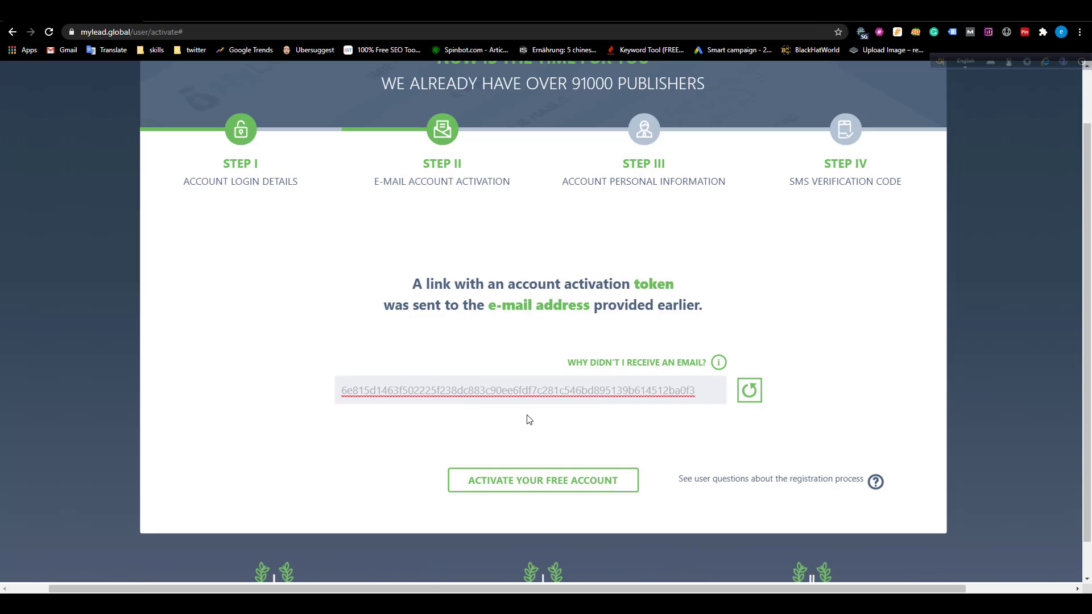
left_click(528, 420)
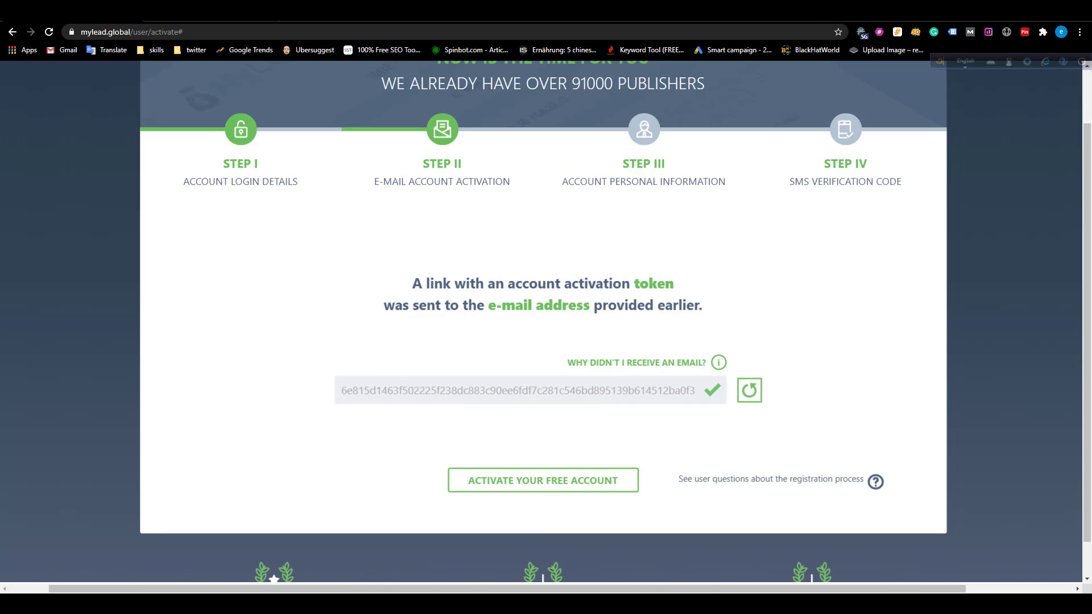
Recheck the token against the email, then activate the free MyLead account.
key("ctrl+Tab")
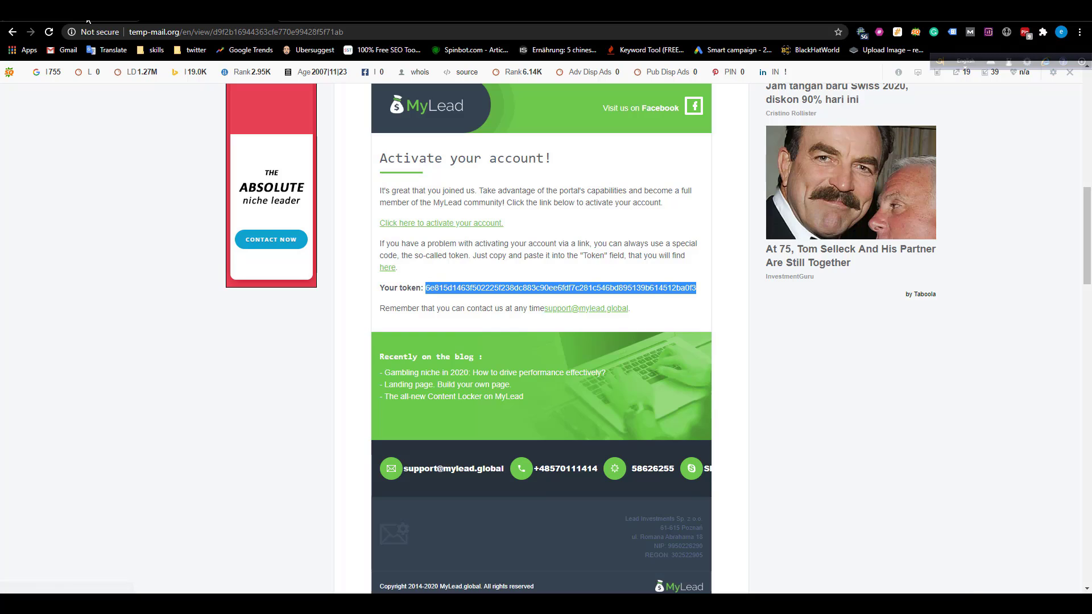
key("ctrl+Tab")
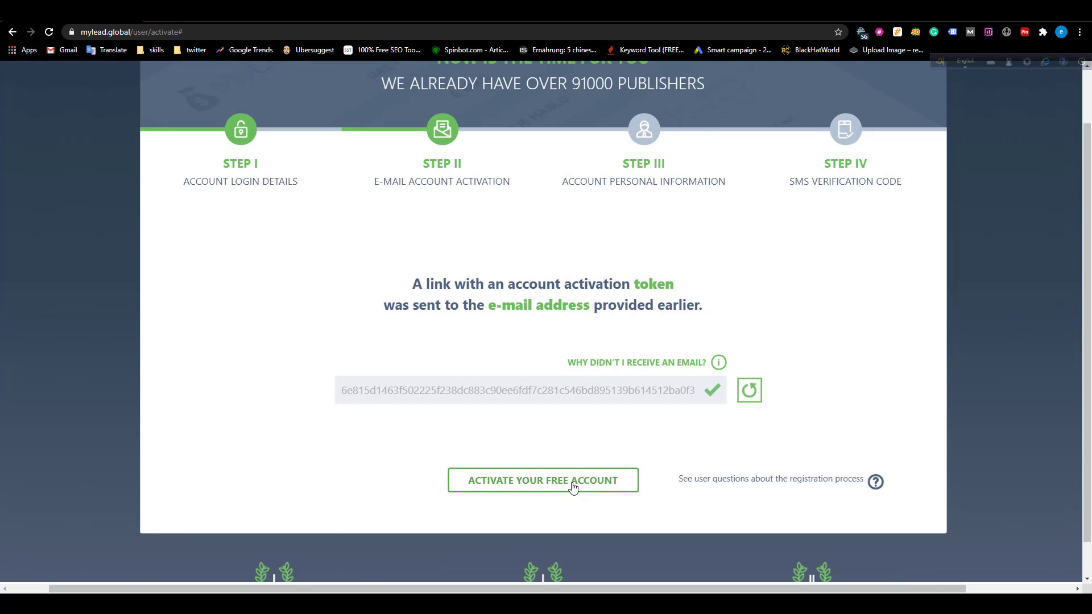
key("ctrl+Tab")
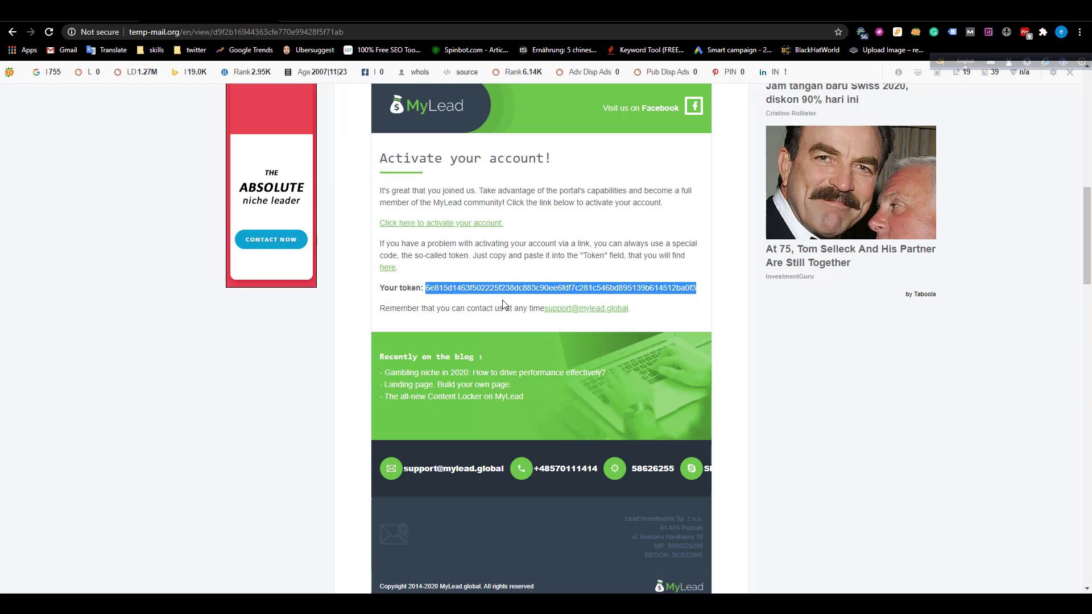
key("ctrl+shift+Tab")
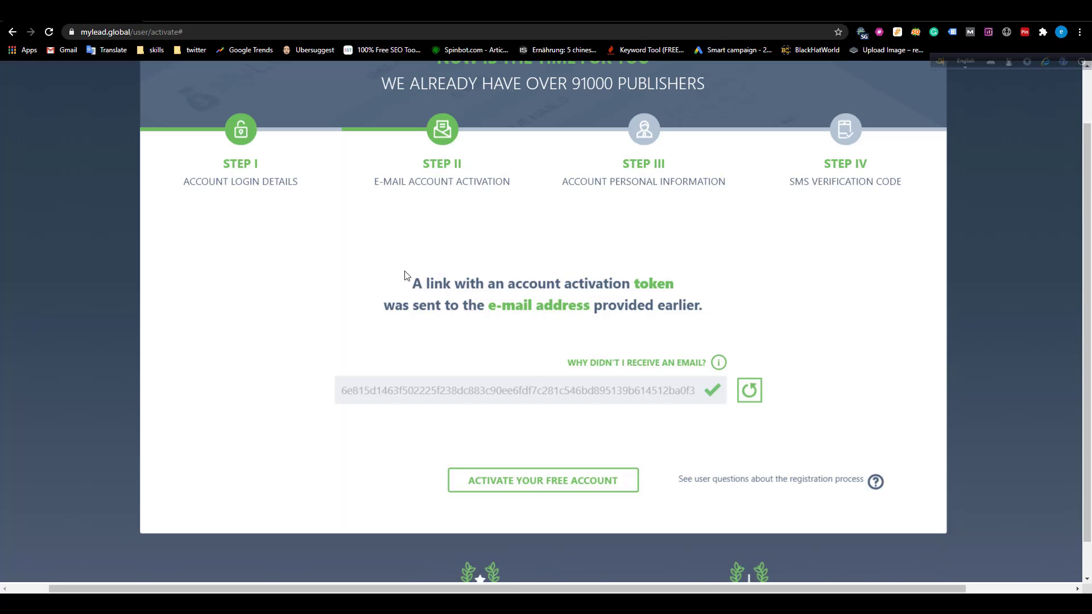
left_click(517, 482)
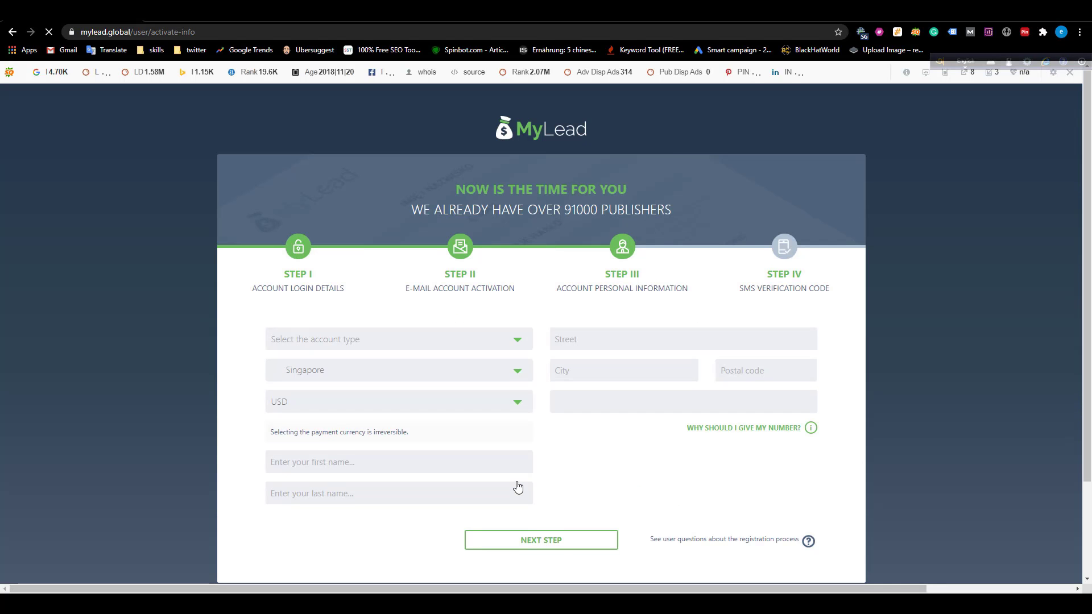
Zoom in on the form and set the account type to Private account.
key("ctrl+plus")
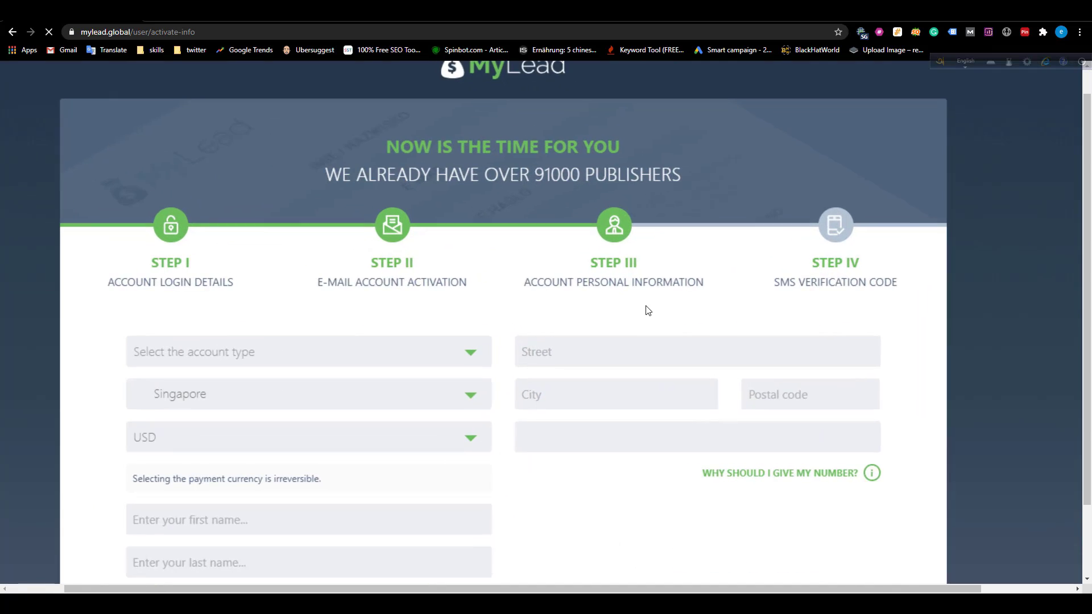
scroll(645, 310, "down", 1)
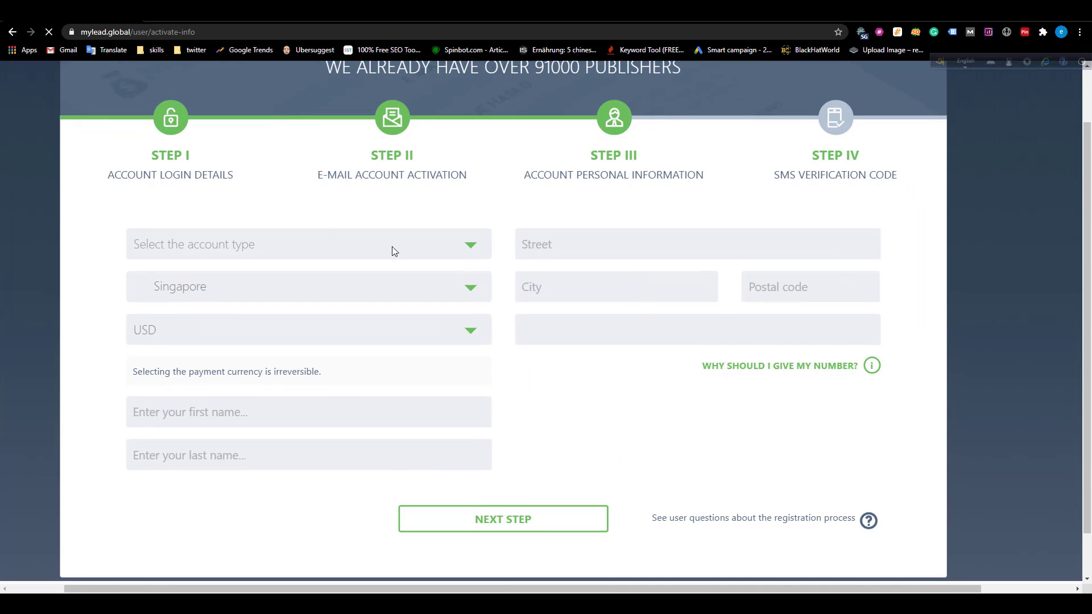
left_click(232, 251)
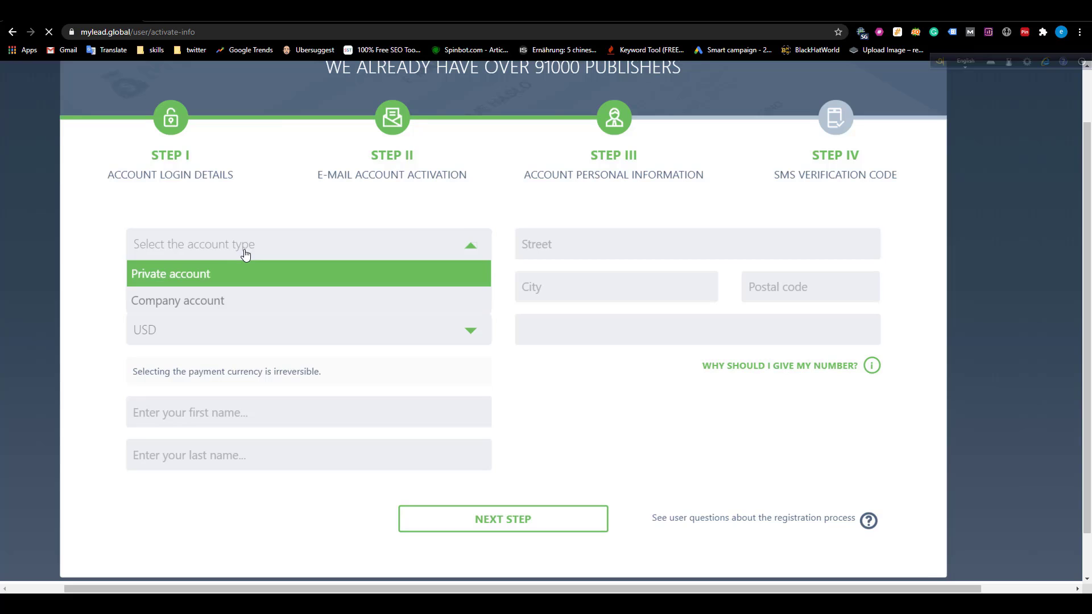
left_click(218, 283)
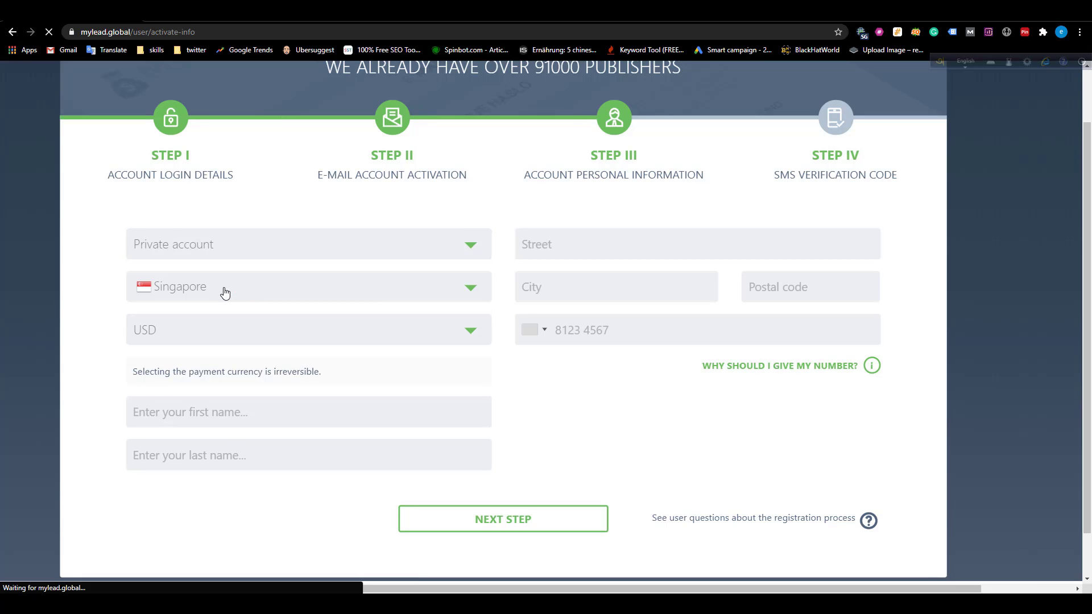
Search the country list for 'ban' and select Bangladesh.
left_click(222, 290)
scroll(221, 370, "up", 5)
scroll(222, 370, "up", 20)
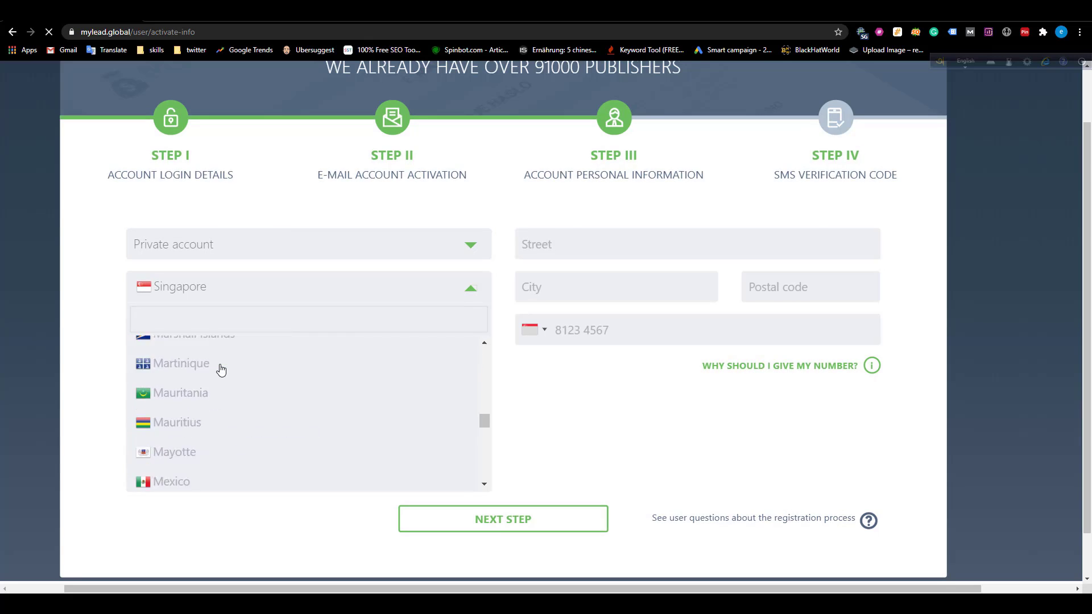
scroll(221, 370, "up", 8)
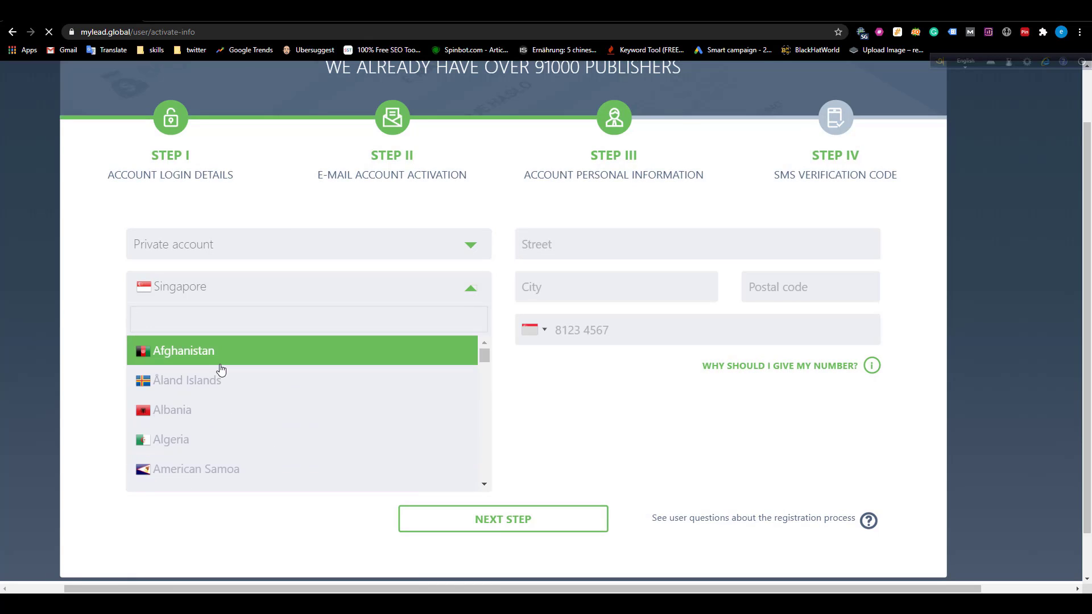
type("ba")
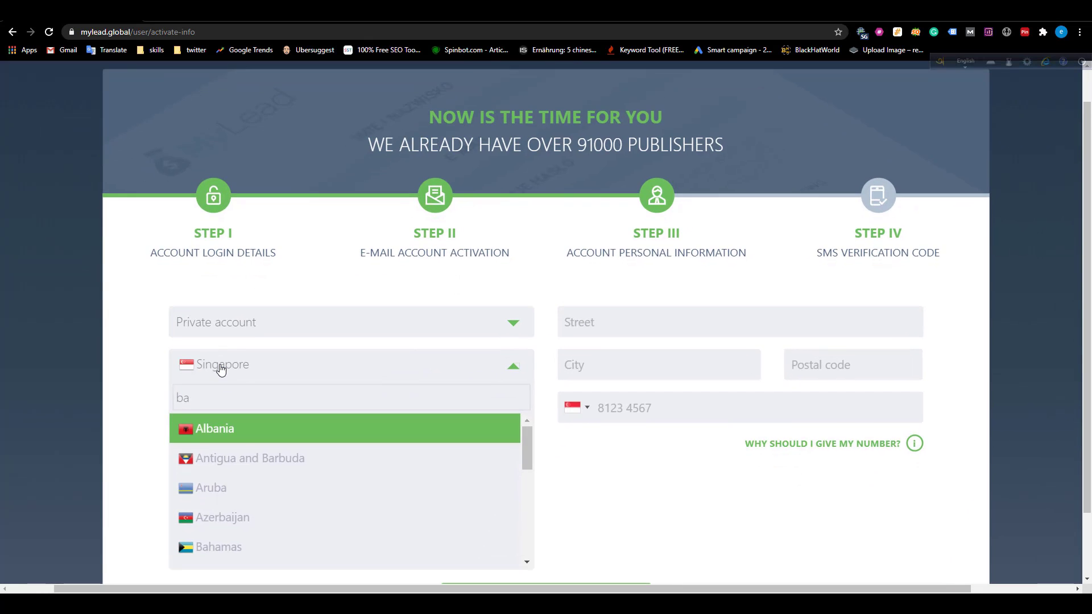
type("n")
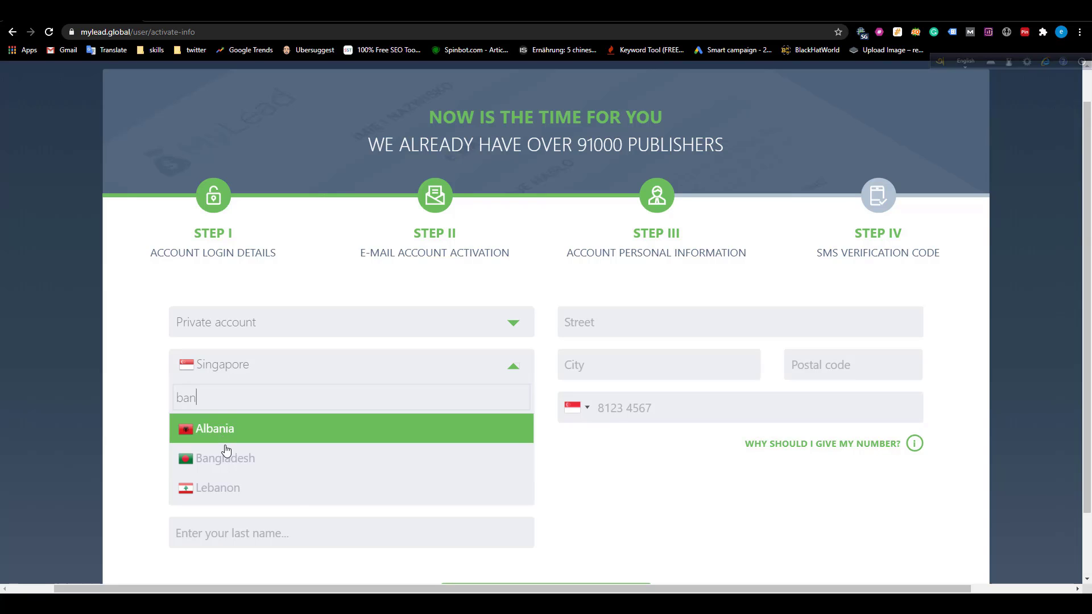
left_click(228, 457)
scroll(307, 403, "down", 2)
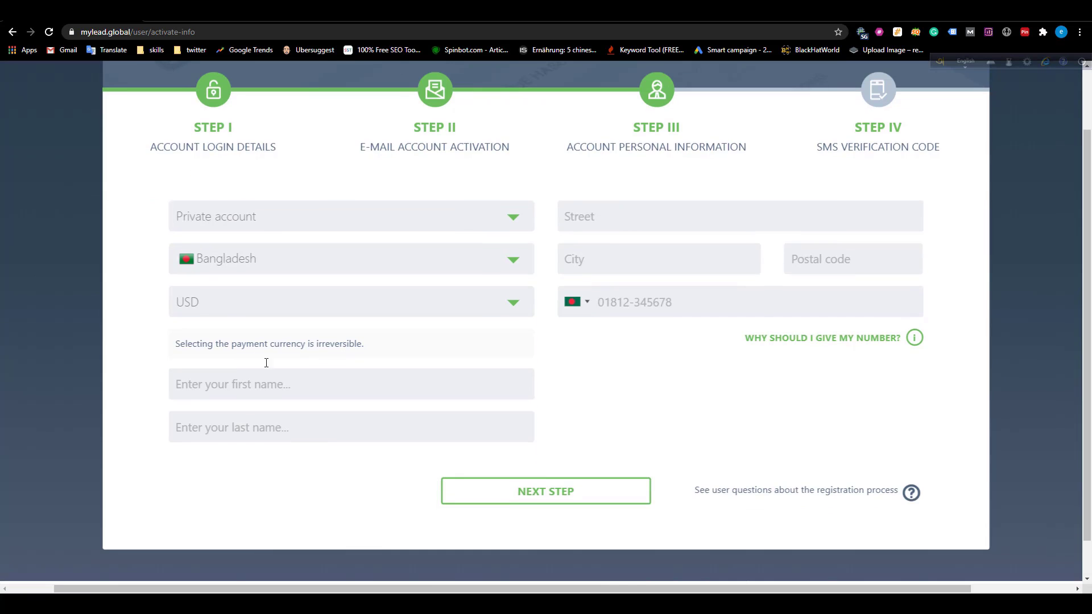
Fill in the user's first name and last name in their fields.
left_click(263, 382)
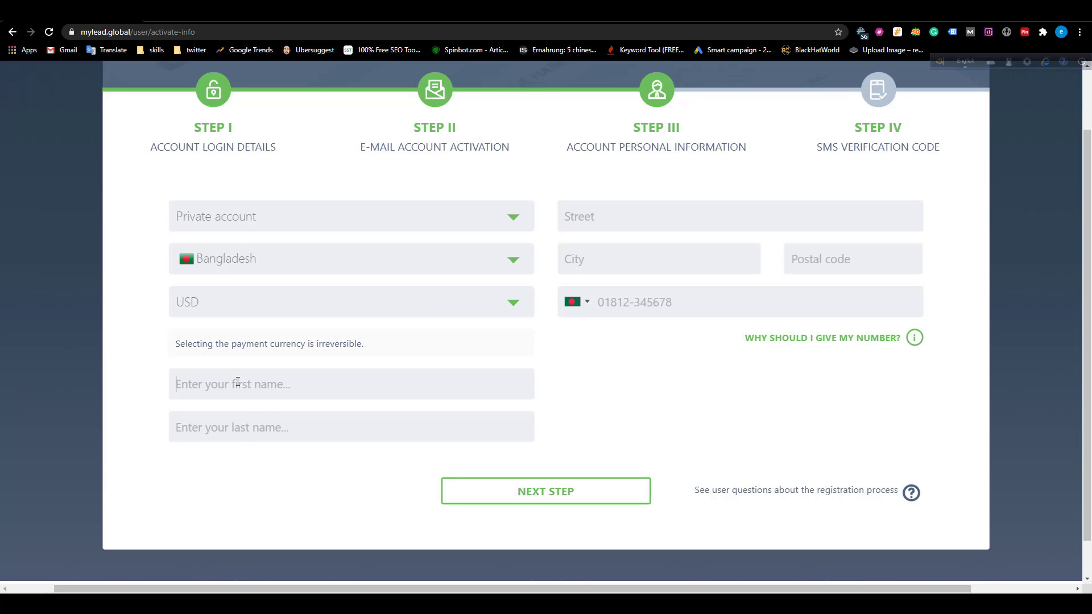
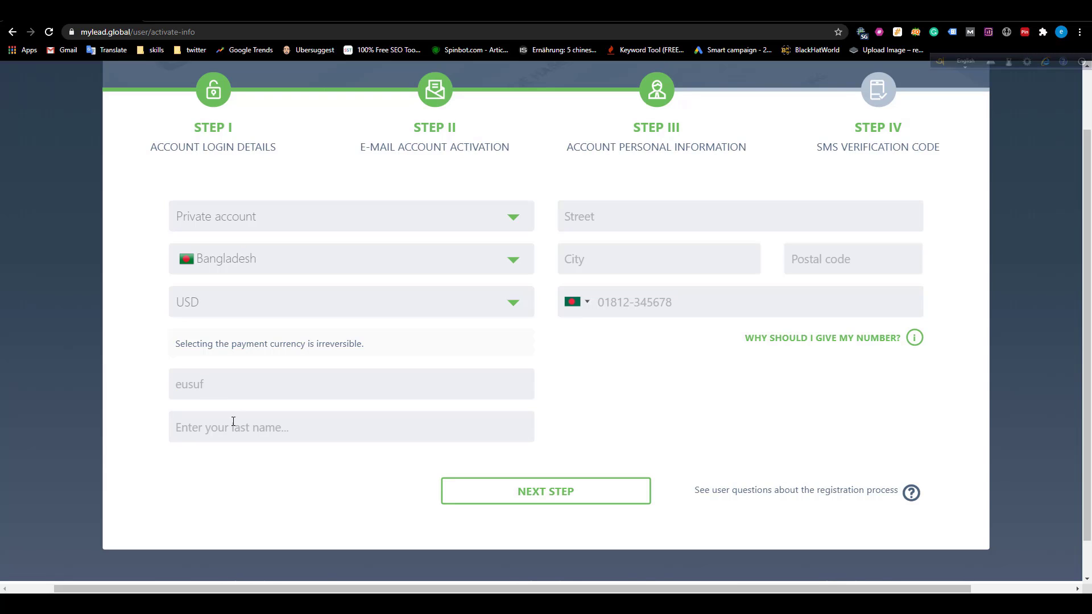
left_click(233, 429)
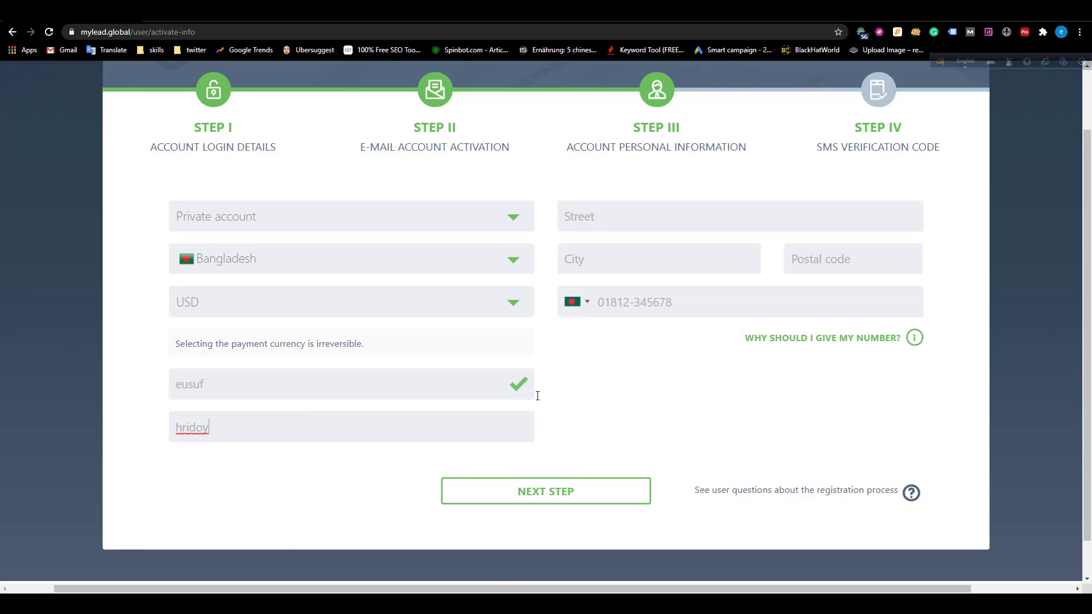
scroll(536, 392, "up", 1)
left_click(639, 264)
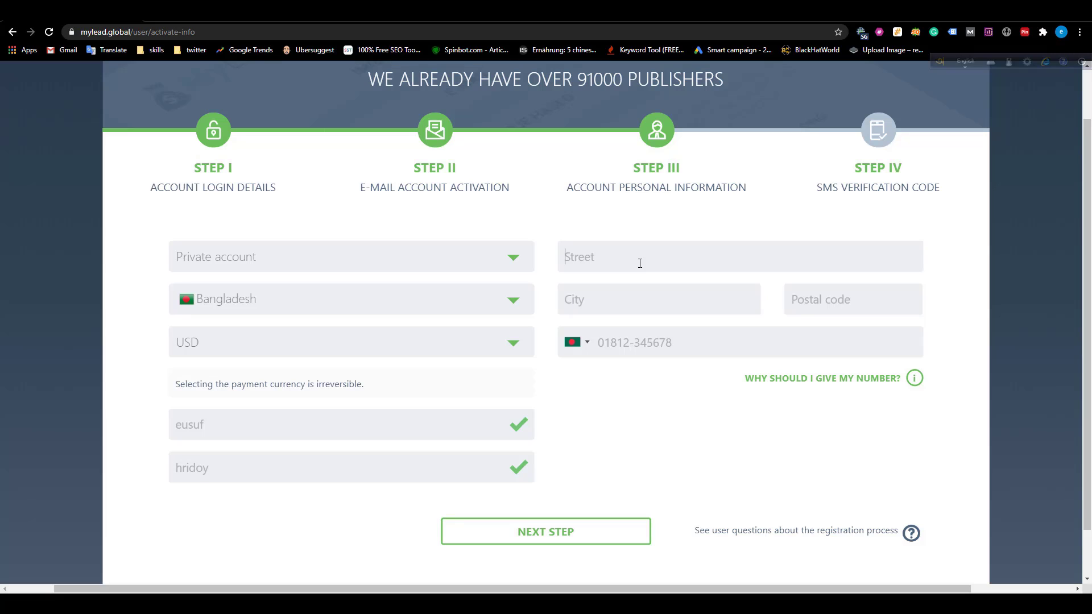
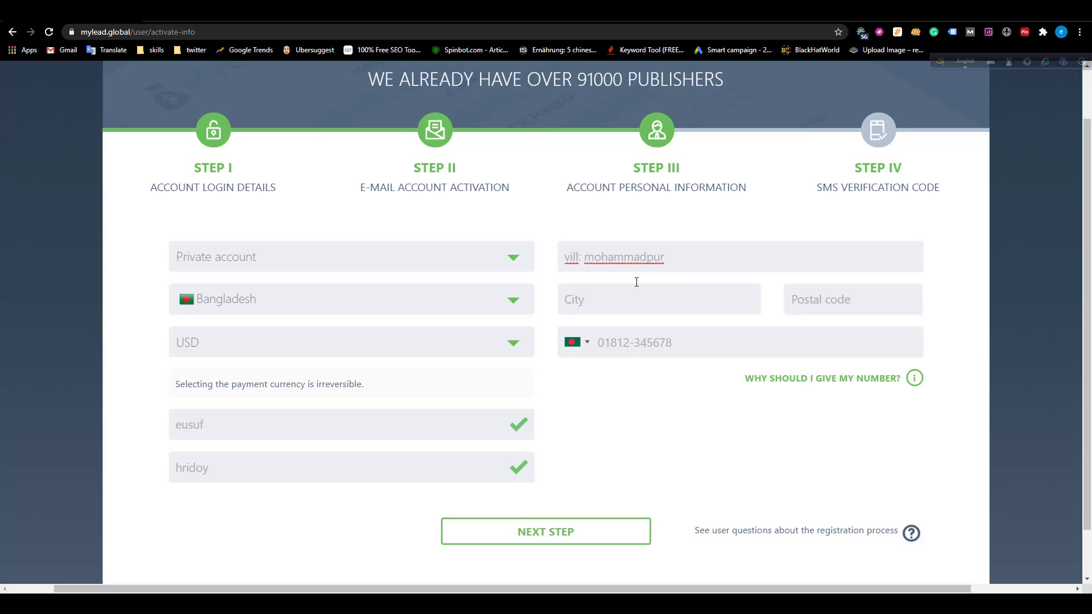
Type the street address with village, post office and police station details.
key("End")
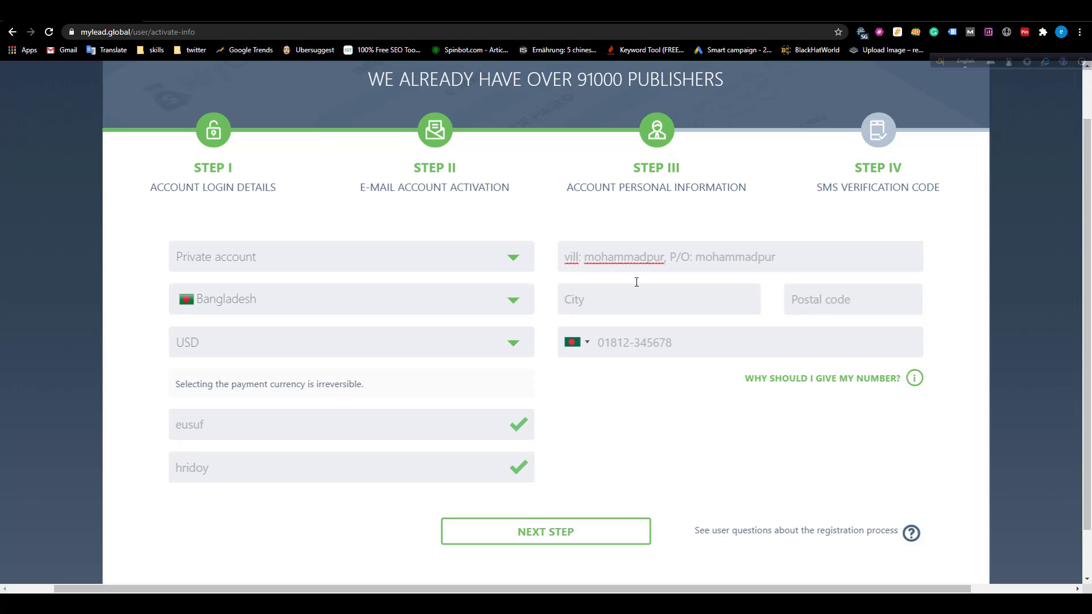
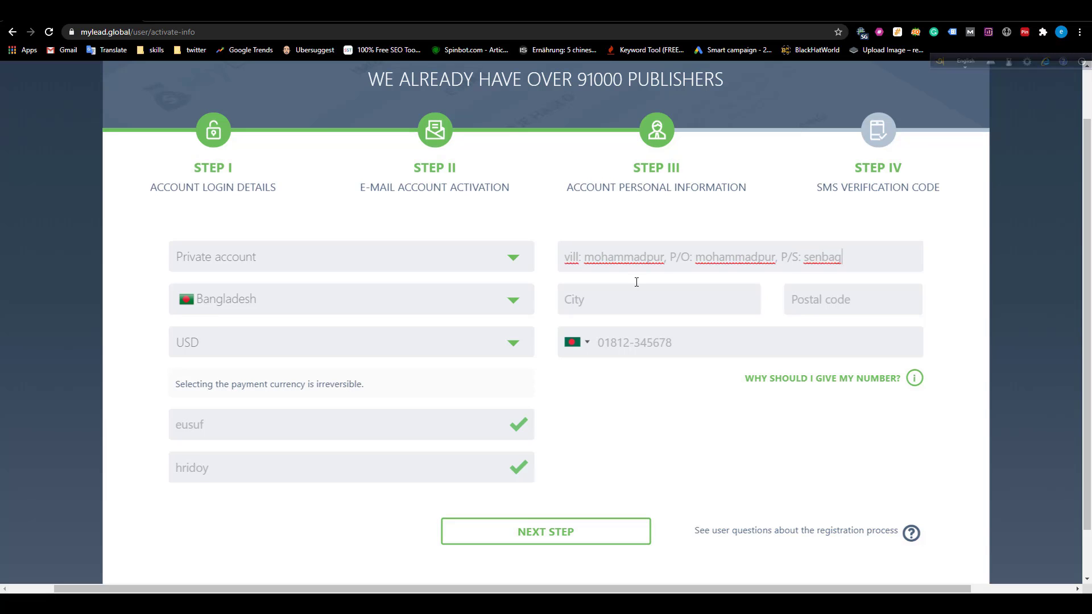
Enter the city and postal code, correcting the postal code's last digit.
left_click(623, 303)
type("Noakhali")
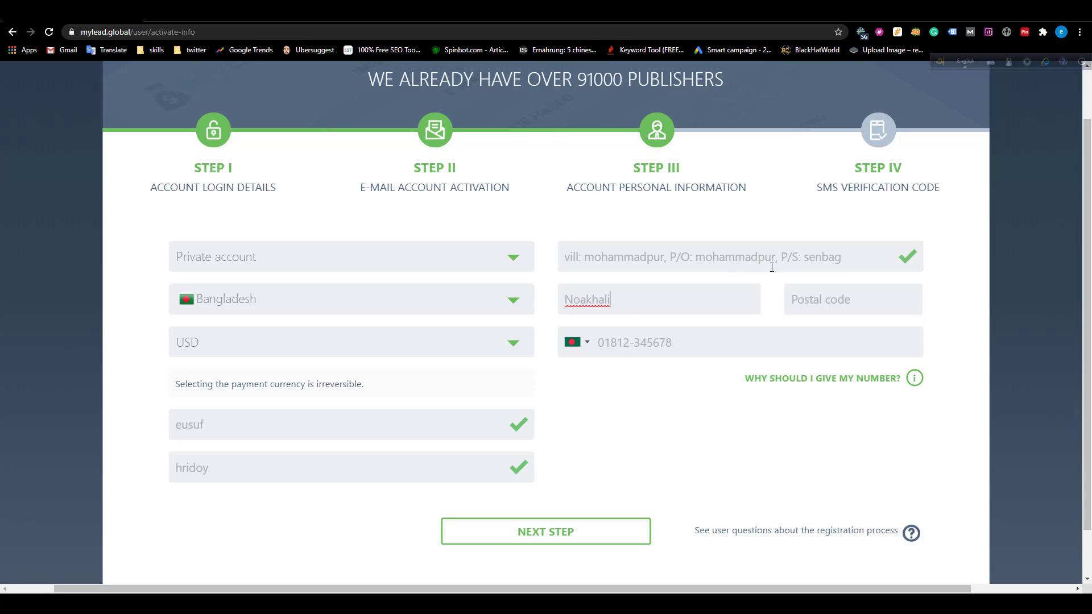
left_click_drag(771, 257, 707, 258)
left_click(802, 300)
type("38")
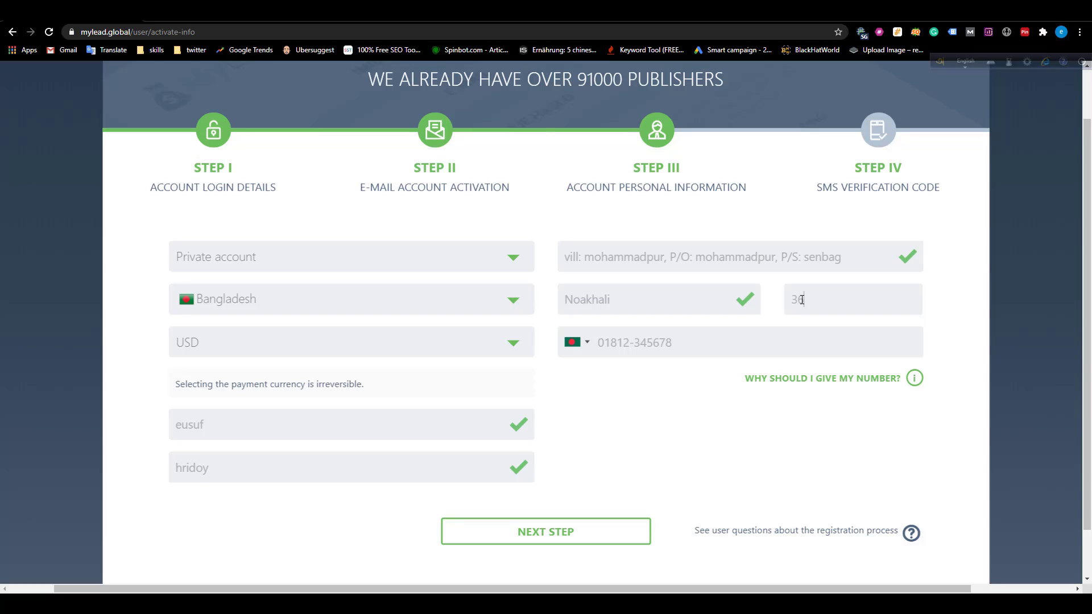
type("61")
key("BackSpace")
type("2")
left_click_drag(672, 252, 779, 258)
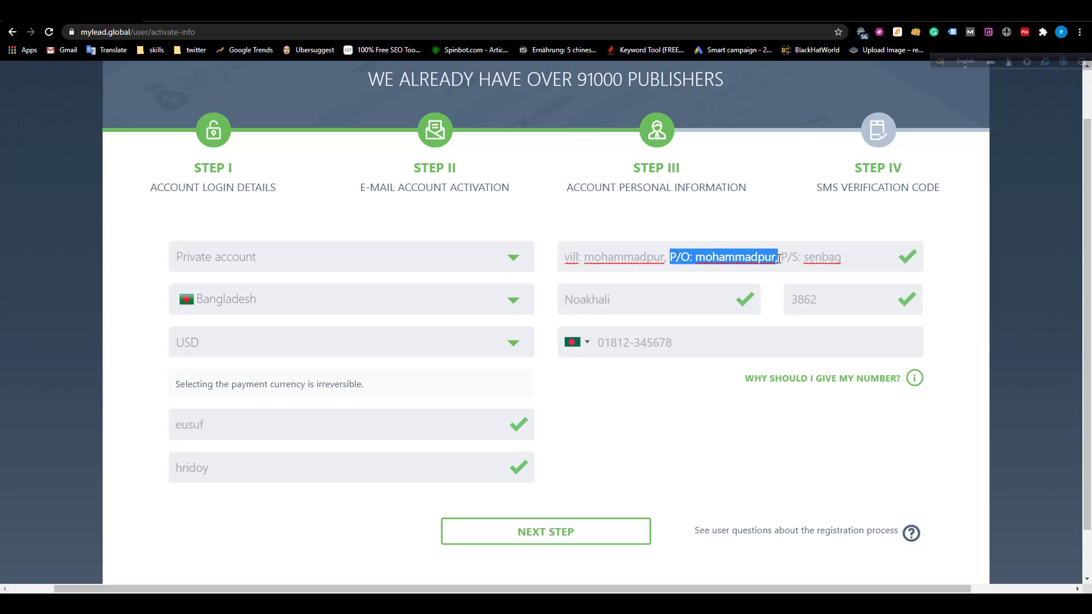
double_click(806, 305)
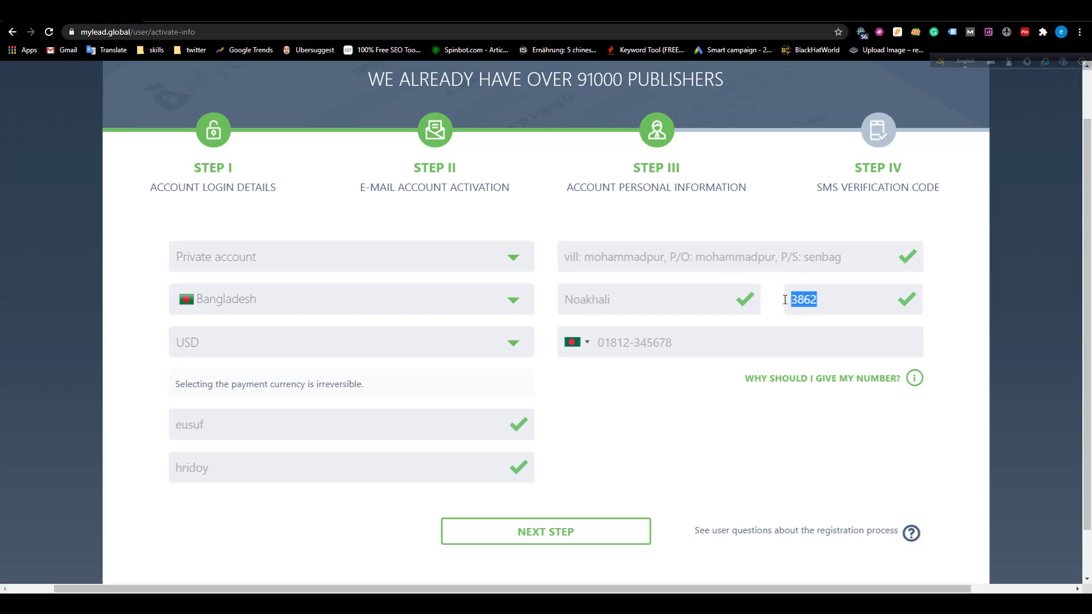
left_click(709, 336)
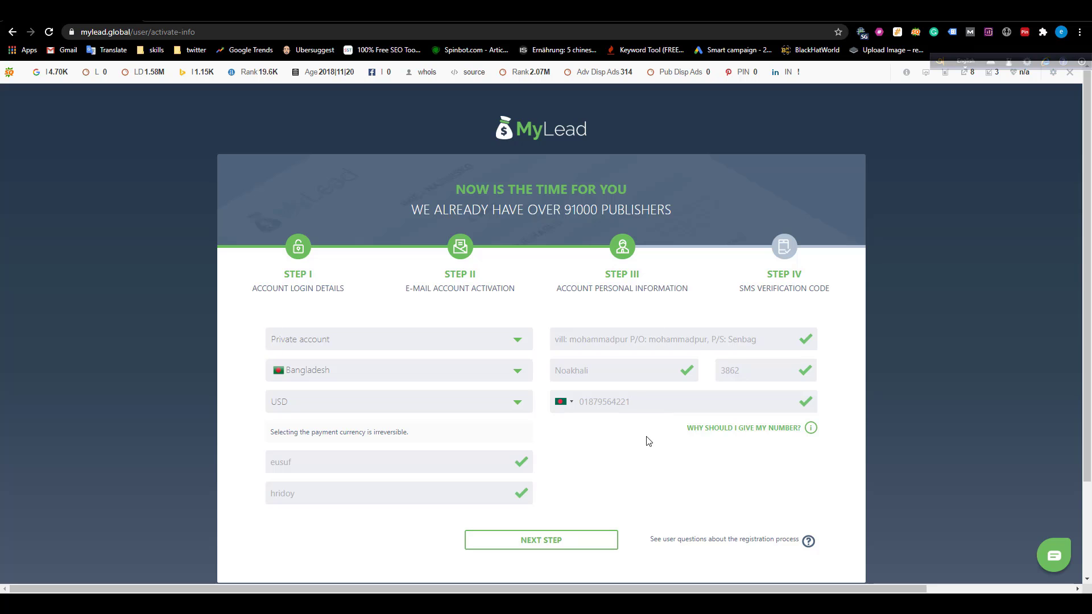
Submit the personal details with NEXT STEP to reach the Step IV SMS verification page.
scroll(646, 441, "down", 2)
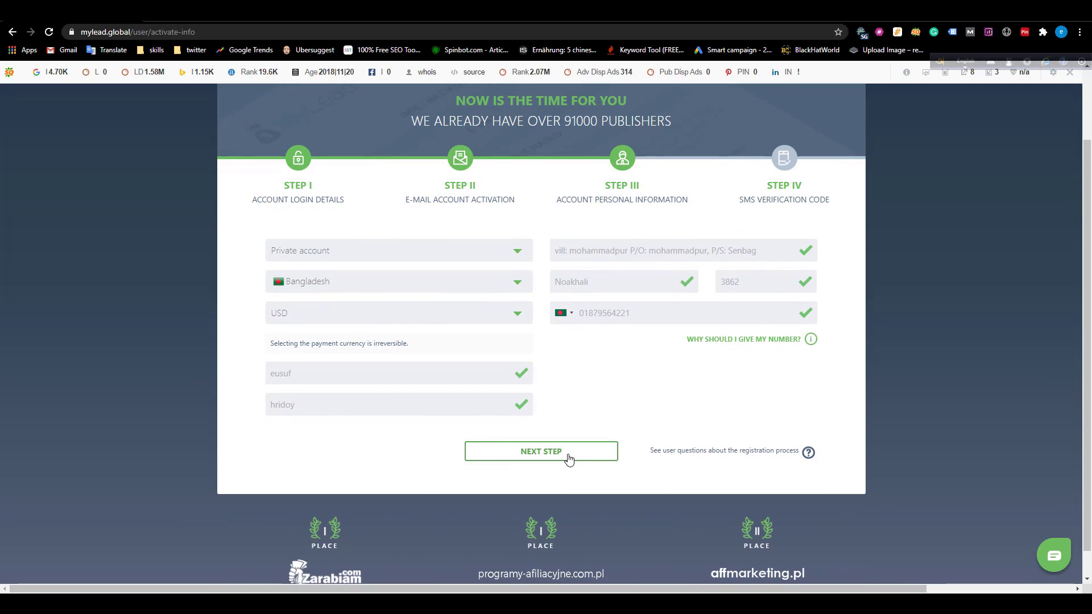
left_click(568, 458)
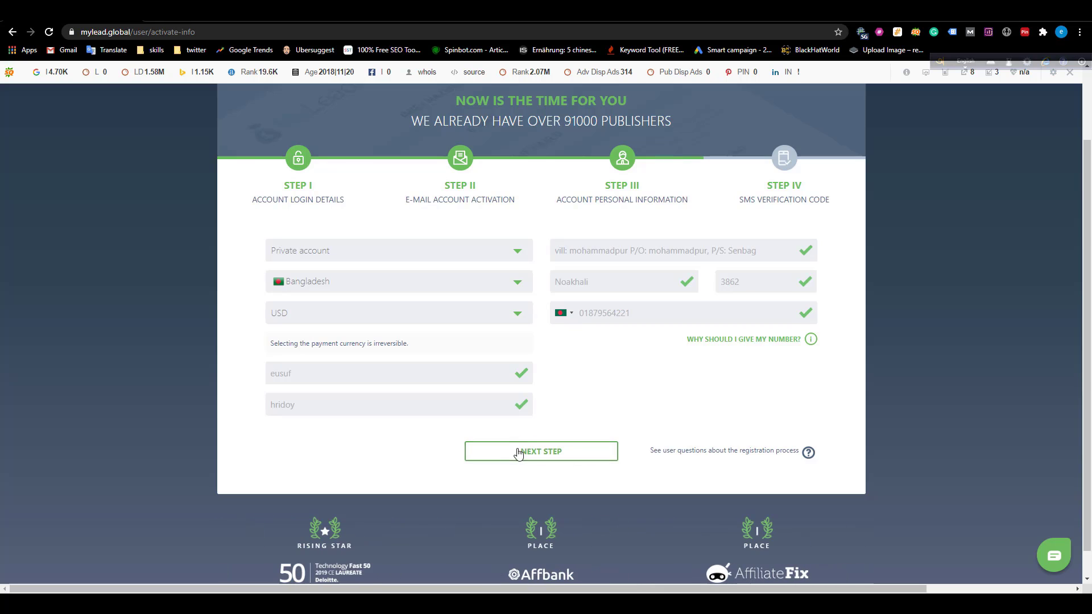
scroll(517, 426, "down", 3)
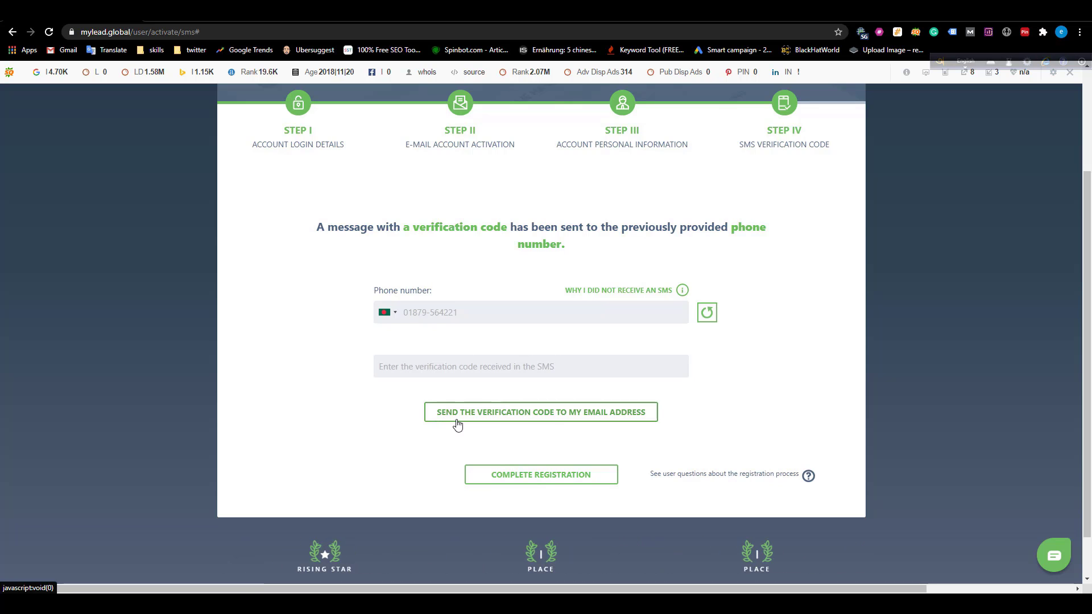
Request the code by email, then open the newest MyLead email in Temp Mail and select the code.
left_click(556, 419)
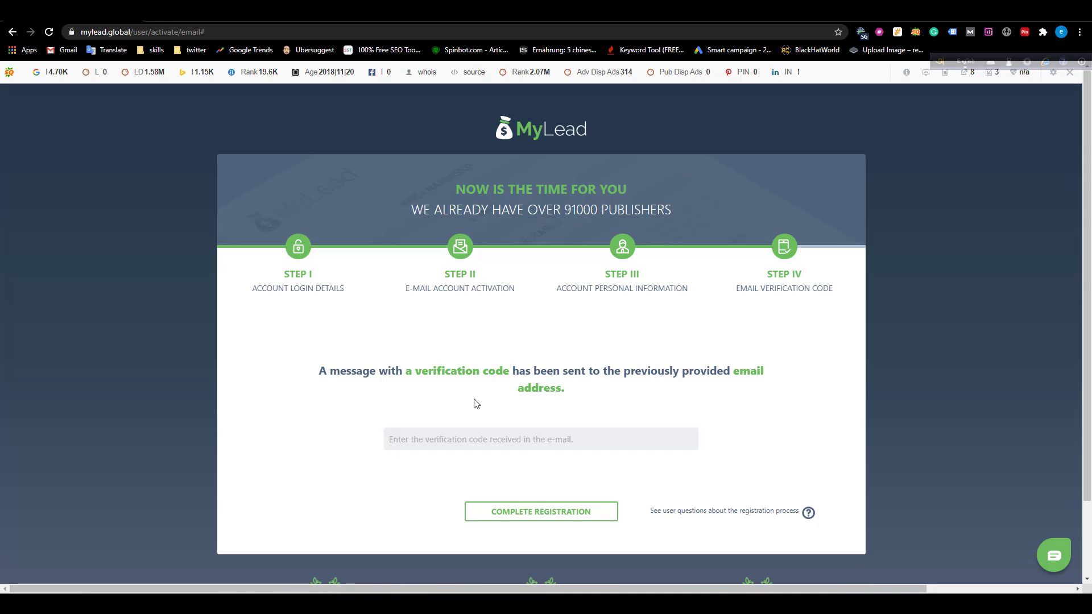
left_click(225, 22)
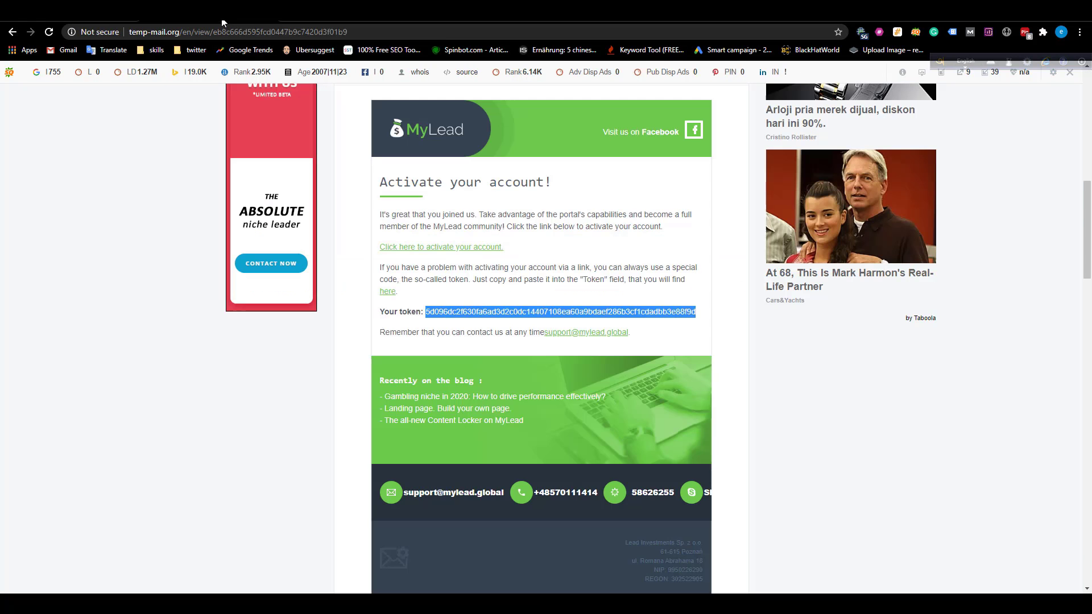
scroll(526, 287, "down", 3)
scroll(405, 246, "up", 4)
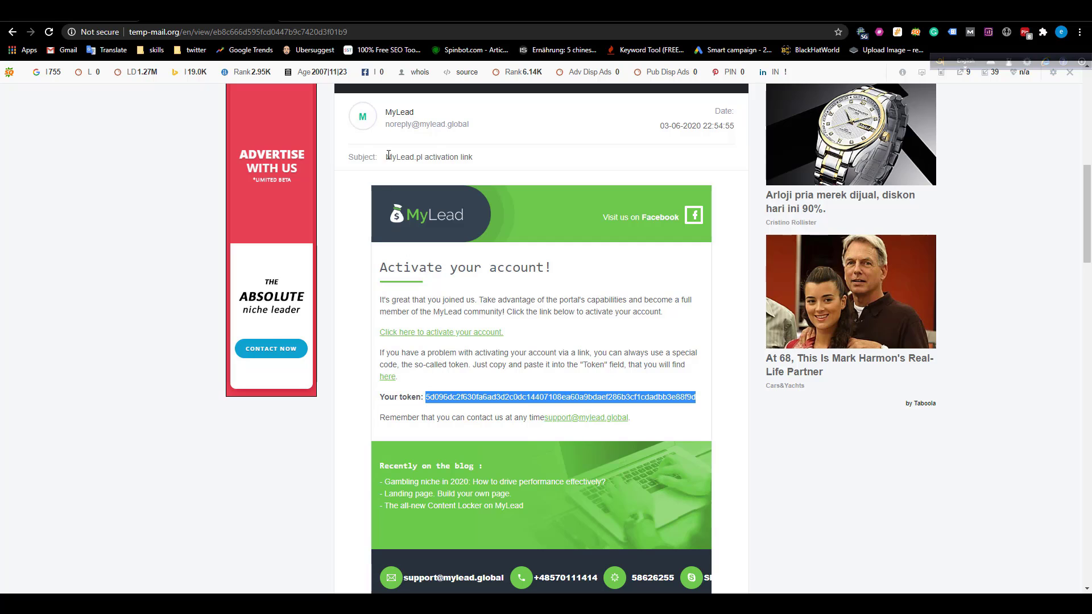
scroll(359, 110, "up", 2)
left_click(352, 153)
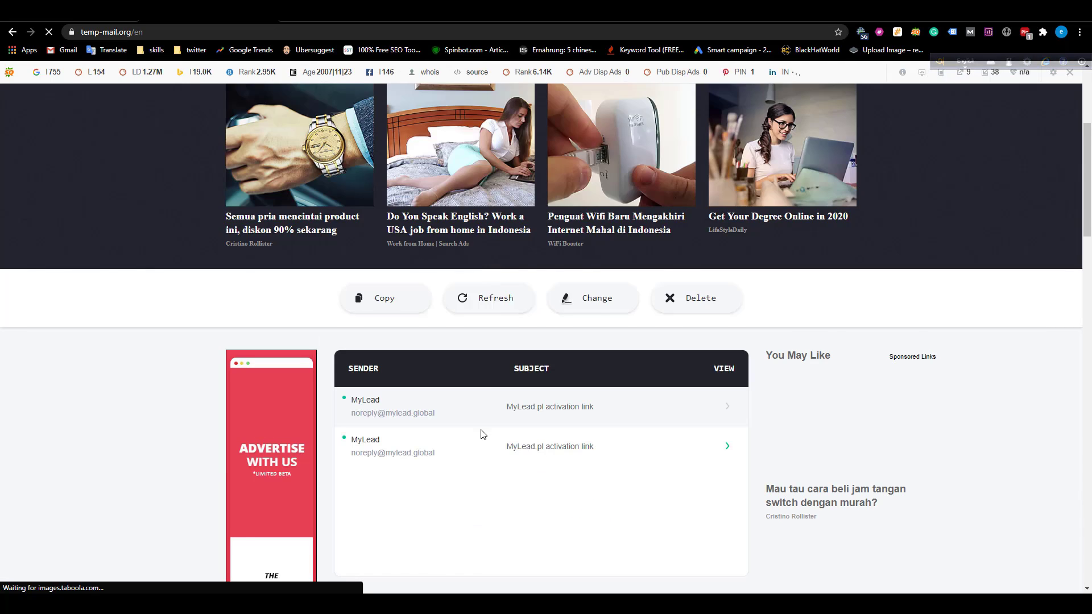
scroll(512, 376, "down", 2)
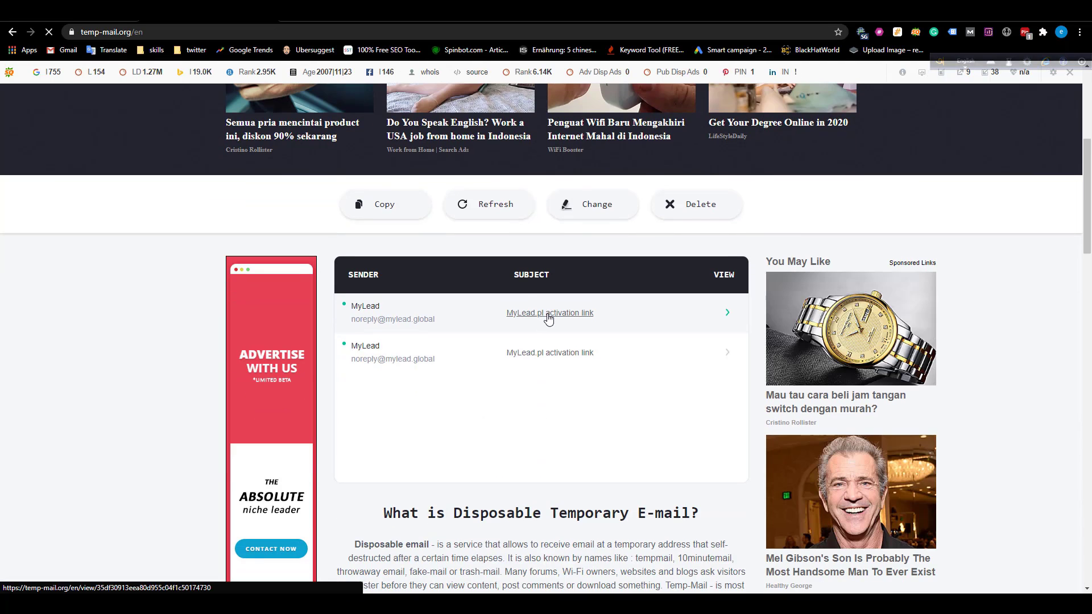
left_click(548, 314)
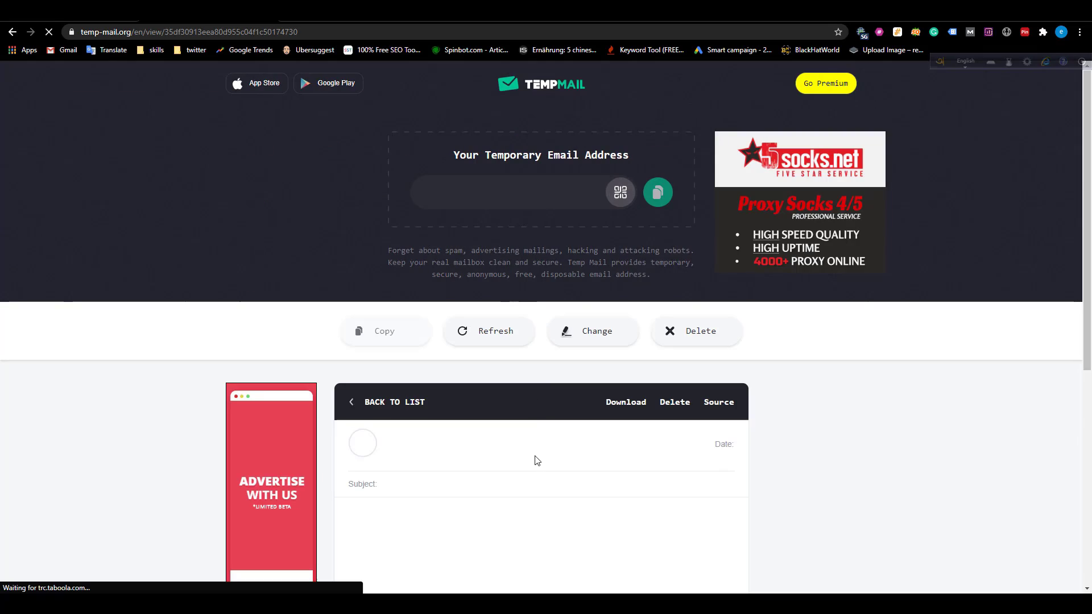
scroll(542, 441, "down", 3)
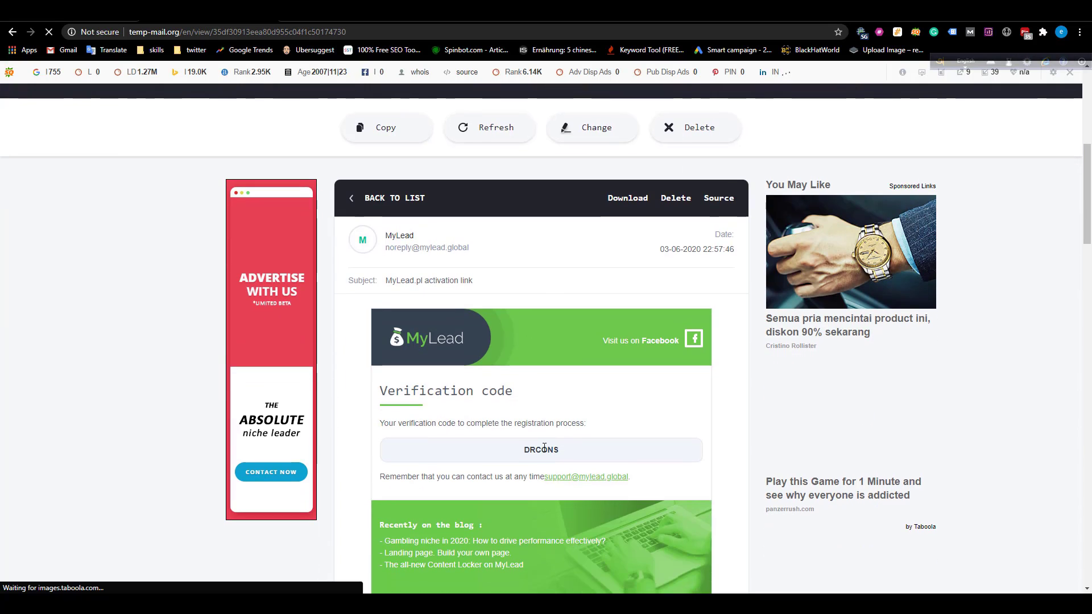
double_click(540, 449)
key("ctrl+c")
Paste the emailed verification code and complete the registration.
key("ctrl+Tab")
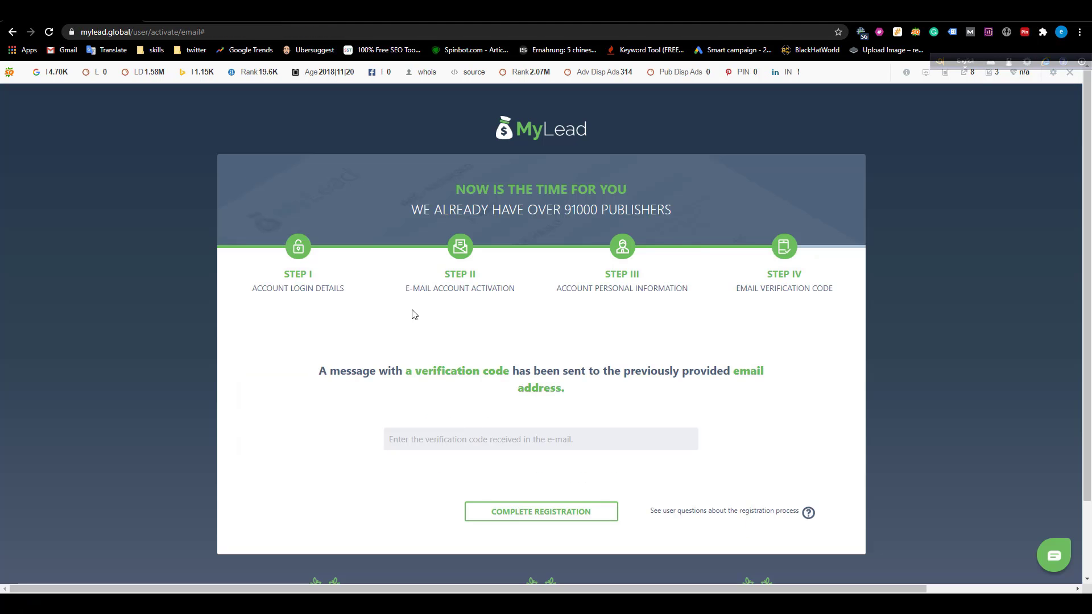
left_click(467, 447)
key("ctrl+v")
left_click(517, 510)
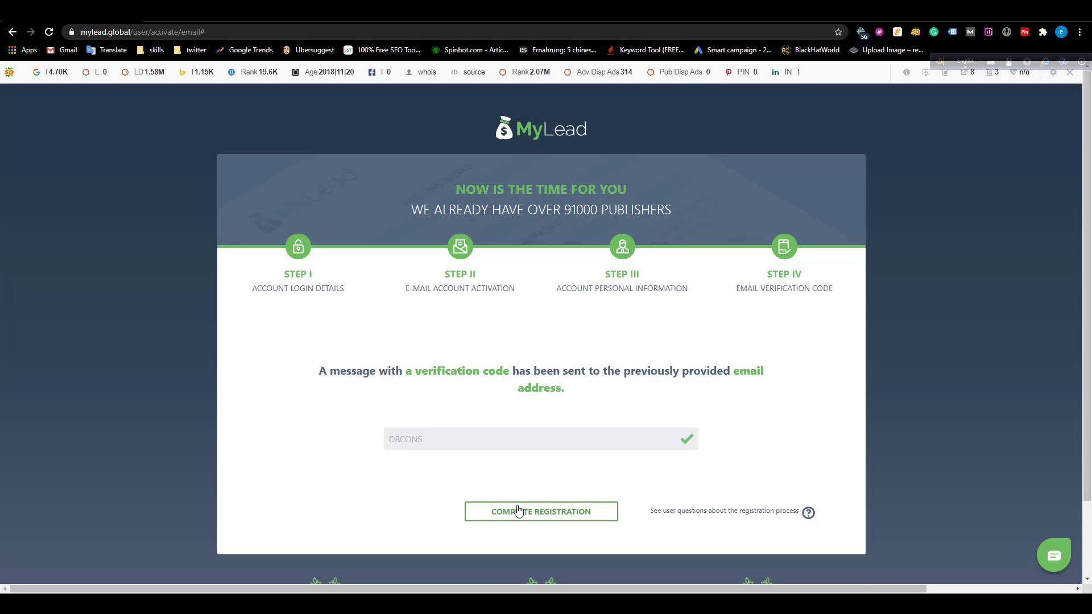
left_click(517, 510)
Choose '0 - 250 $' as previous earnings and enter the account panel.
scroll(543, 370, "down", 2)
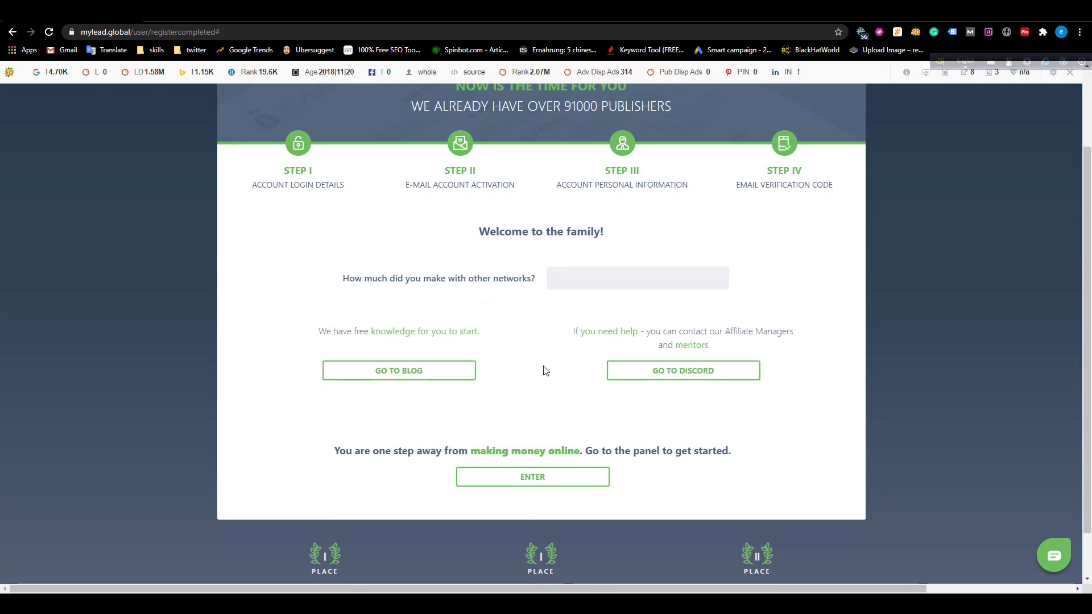
left_click(588, 286)
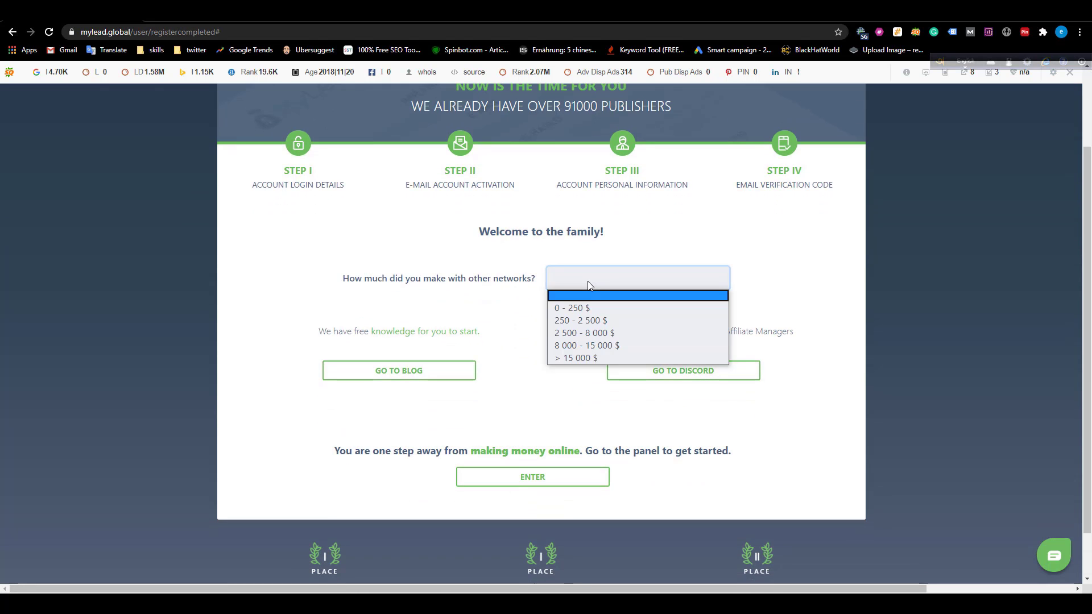
left_click(575, 309)
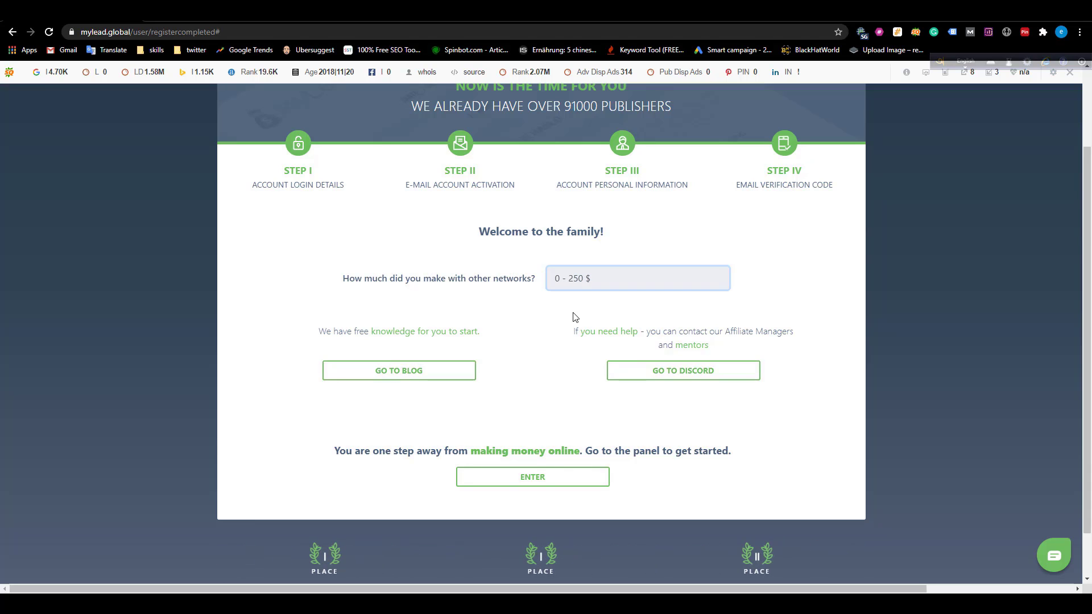
left_click(518, 484)
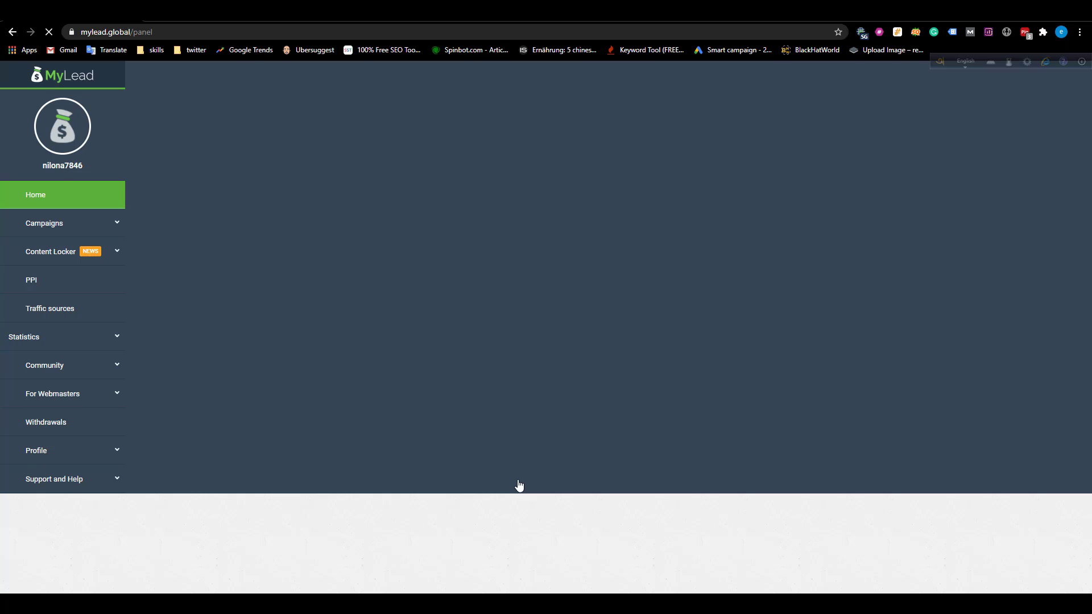
Wait for the dashboard to load, glancing at the Profit and Visits figures, until the training popup appears.
right_click(518, 480)
left_click(401, 337)
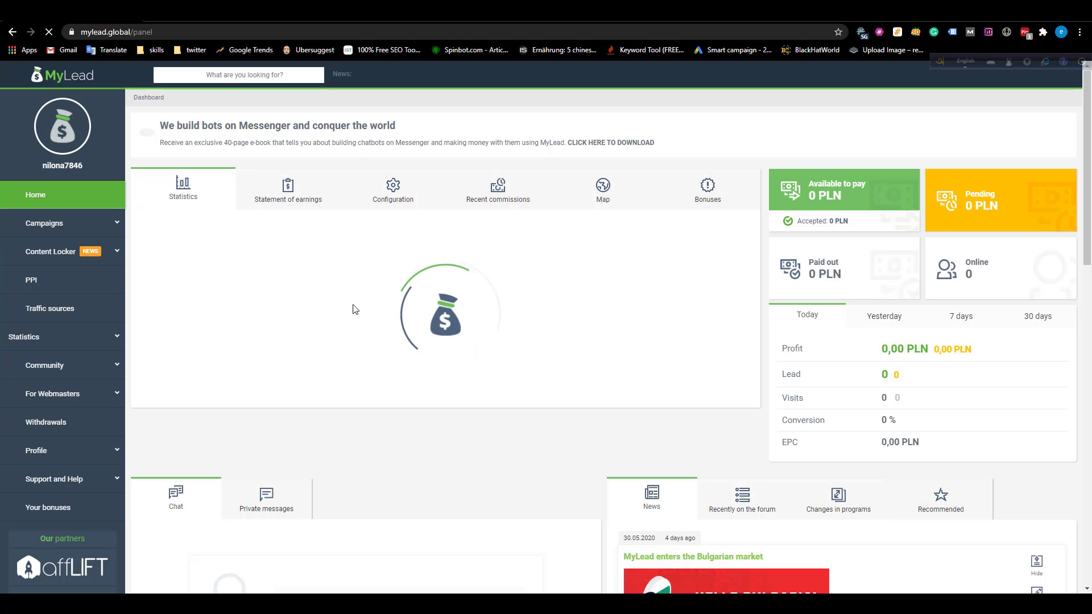
scroll(702, 361, "down", 1)
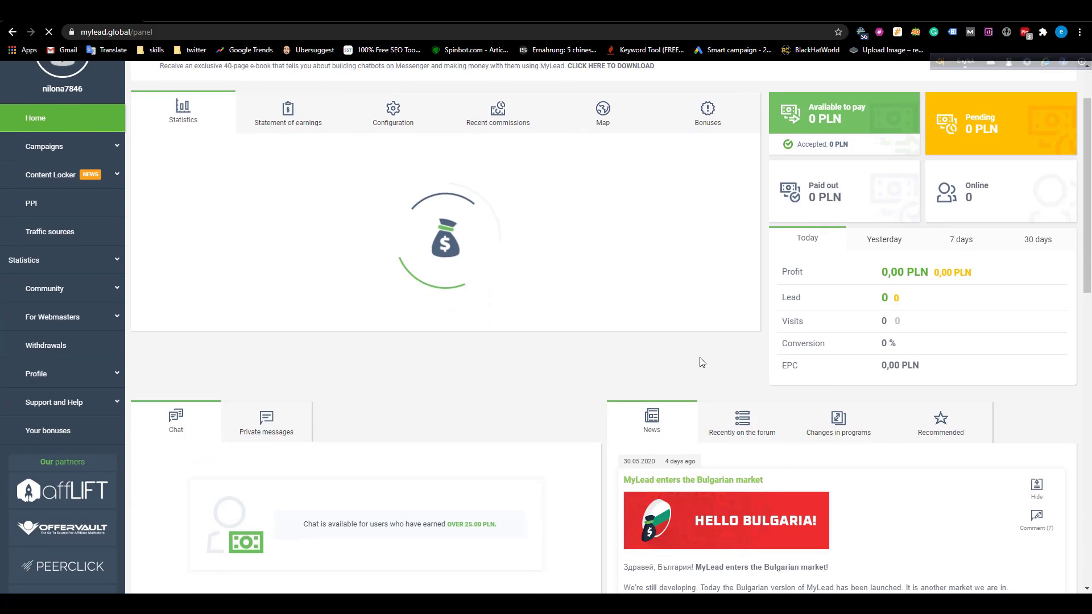
scroll(701, 360, "up", 1)
scroll(841, 340, "down", 1)
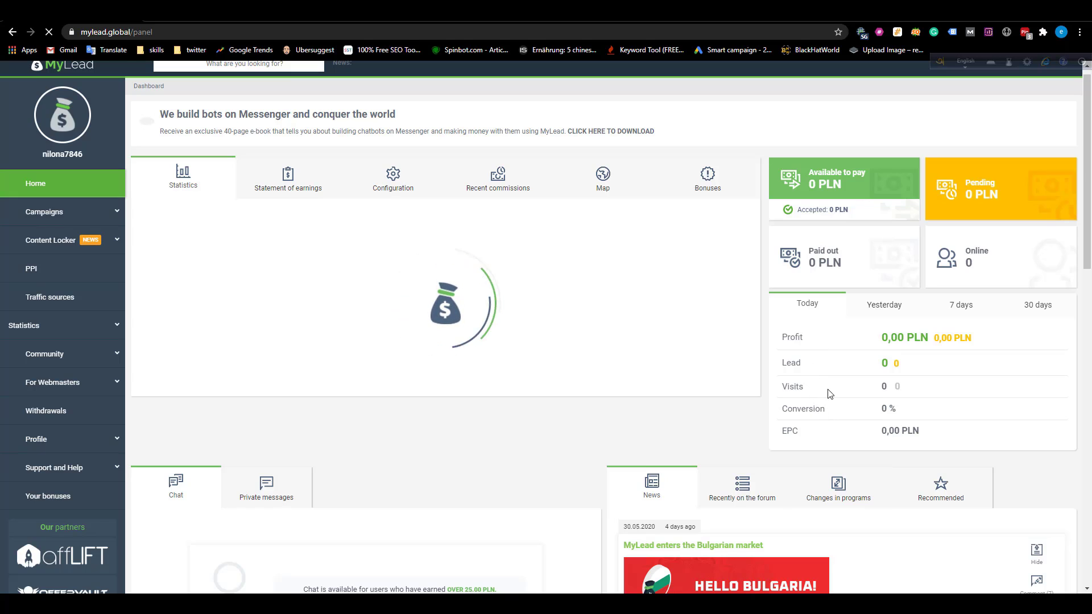
left_click_drag(888, 337, 952, 338)
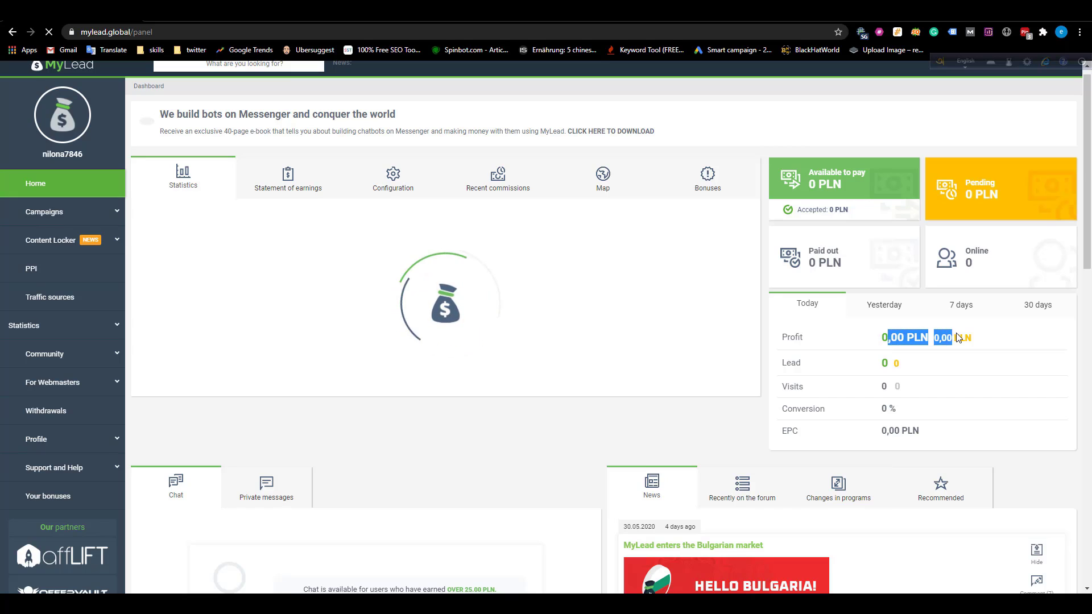
left_click(885, 370)
double_click(884, 387)
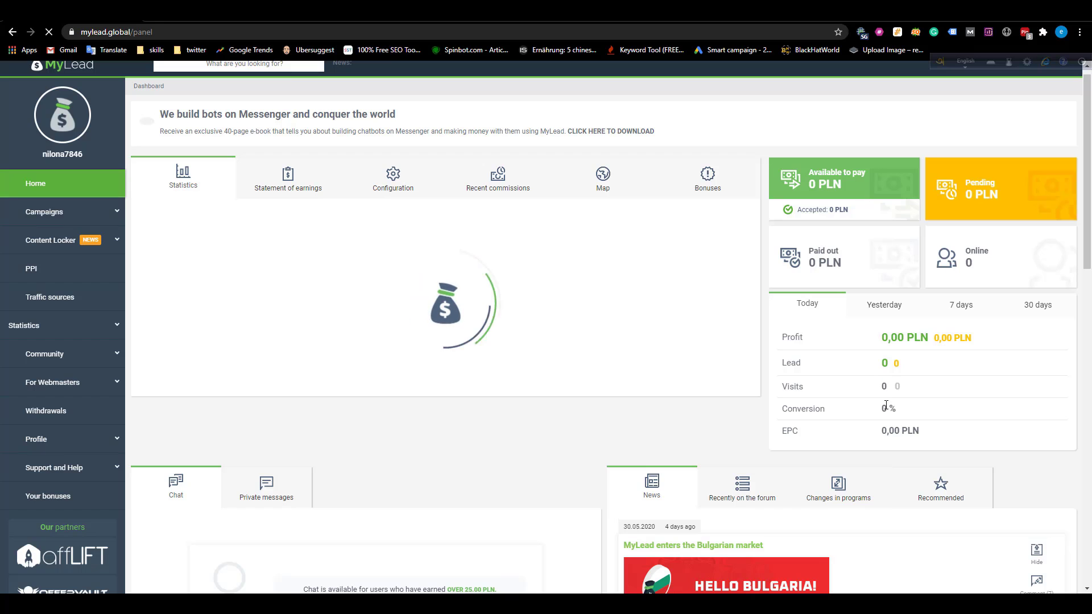
left_click(883, 409)
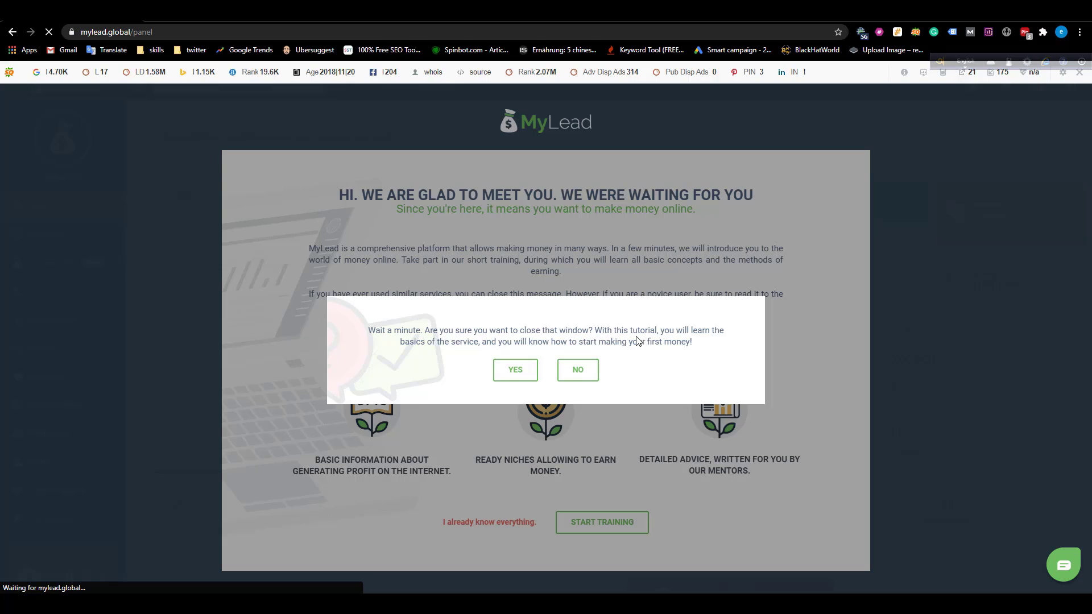
Confirm closing the training tutorial and exit the Beginner's Guides notice.
left_click(567, 374)
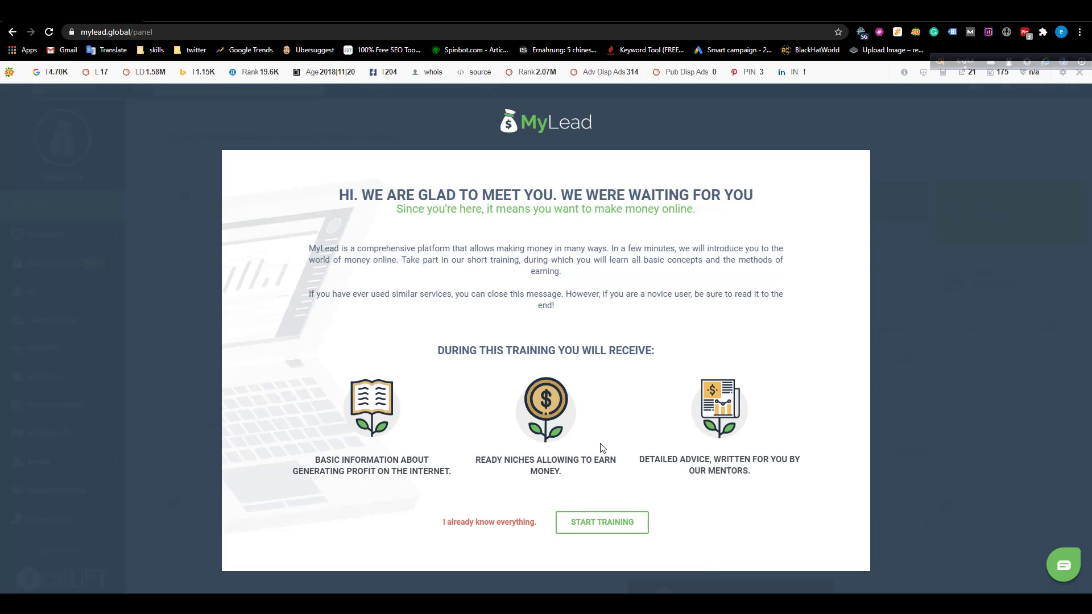
left_click(476, 523)
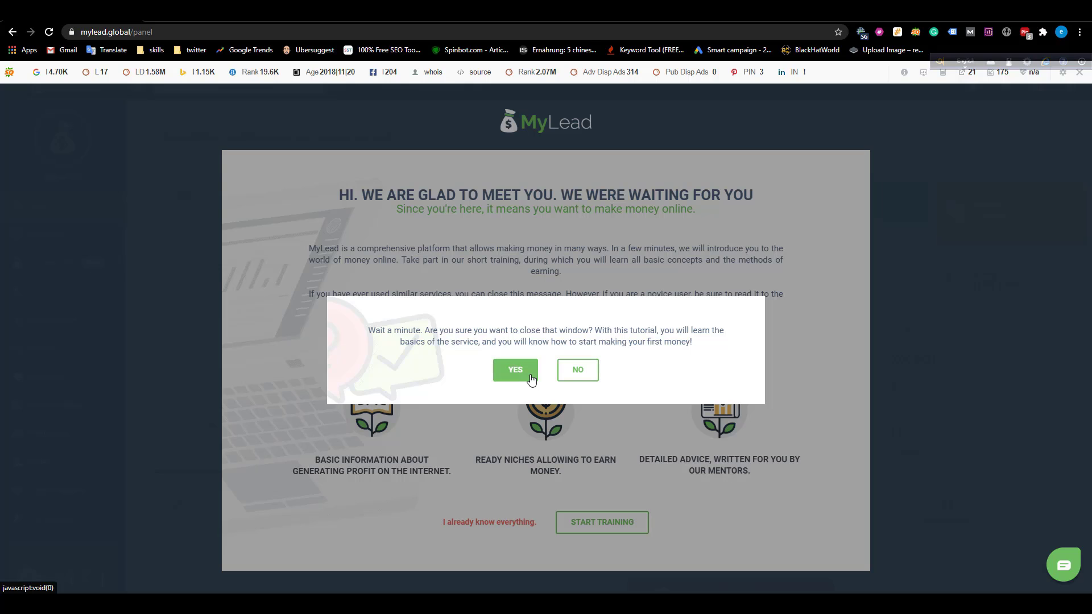
left_click(531, 379)
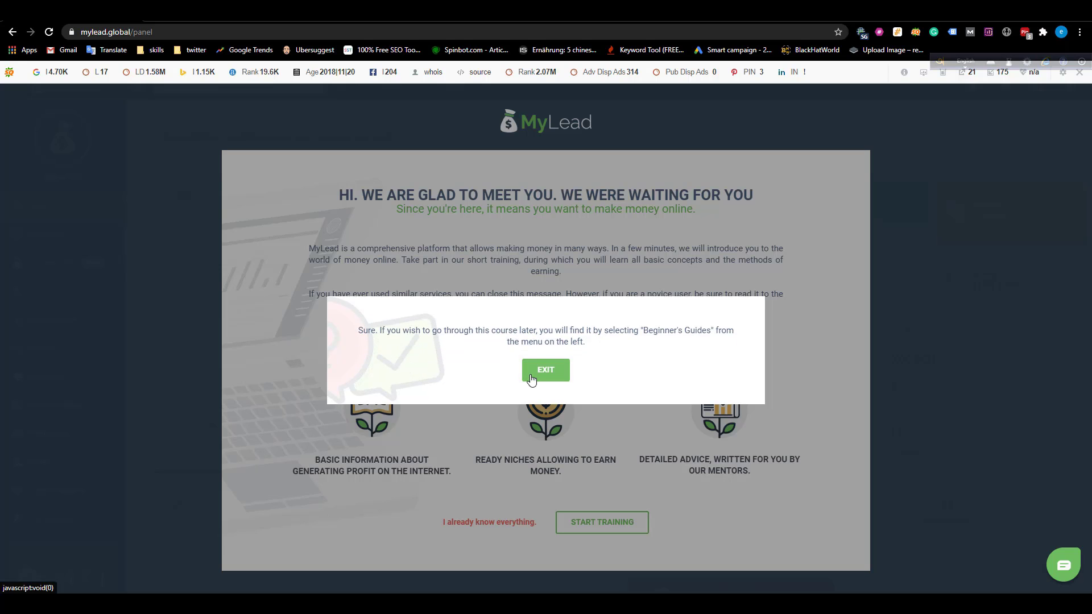
left_click(538, 371)
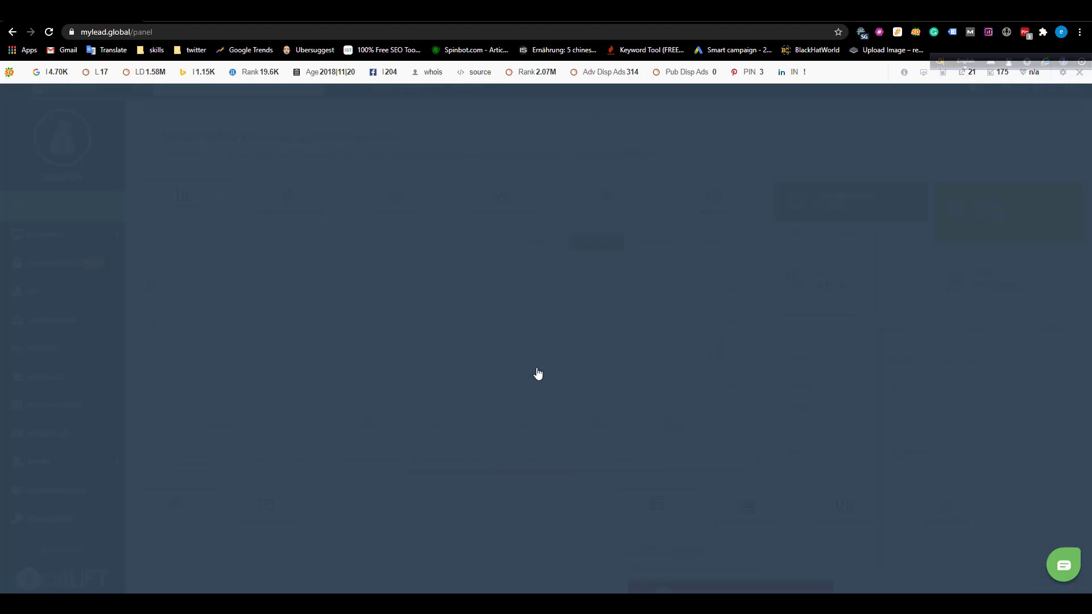
scroll(706, 365, "down", 2)
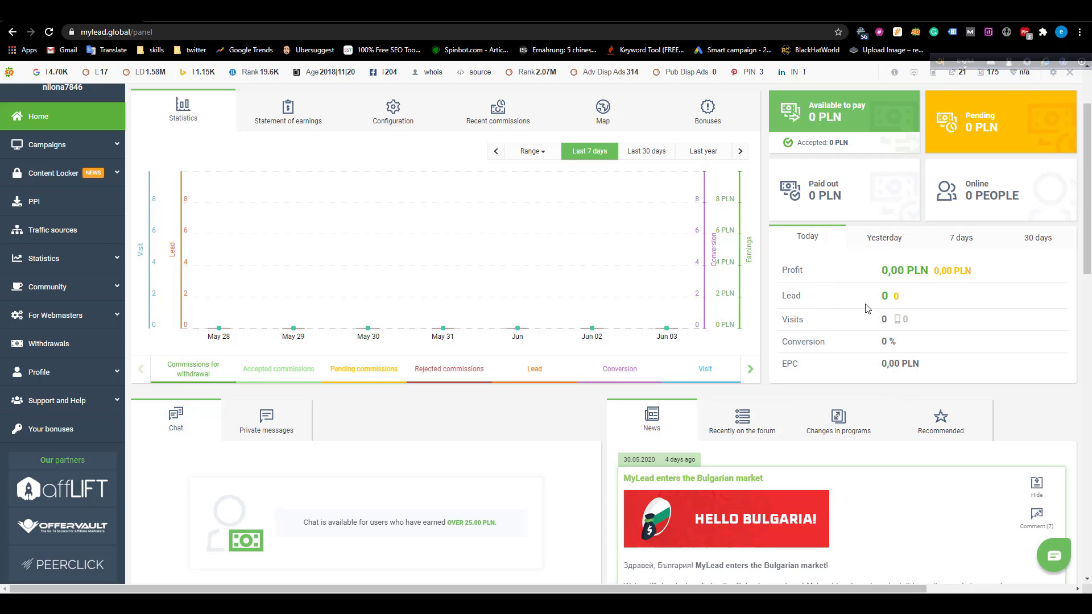
Expand Campaigns in the left sidebar and choose List of Campaigns.
scroll(416, 276, "up", 2)
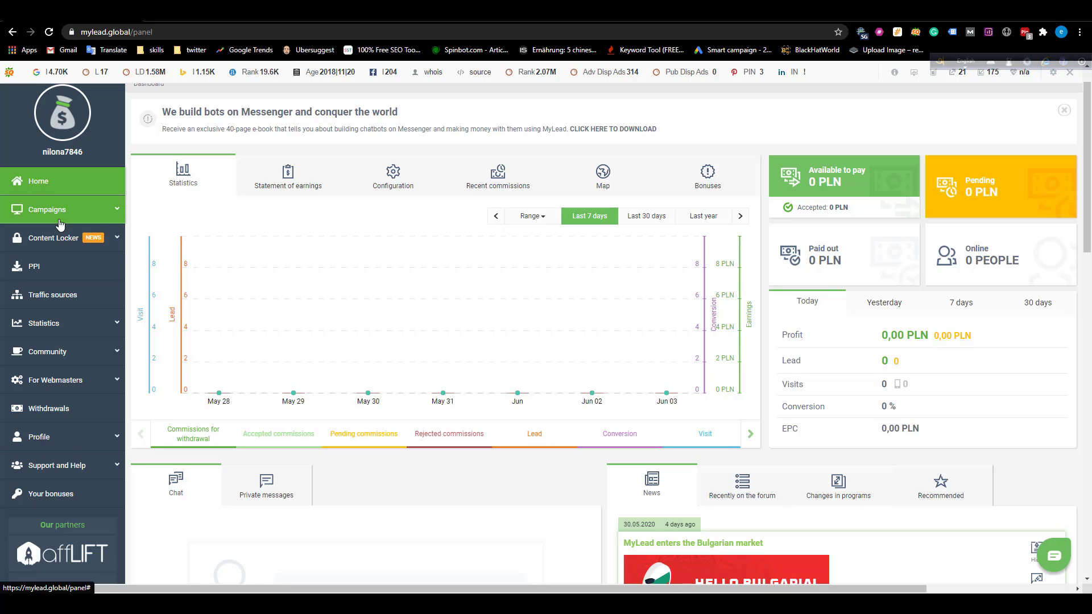
left_click(102, 212)
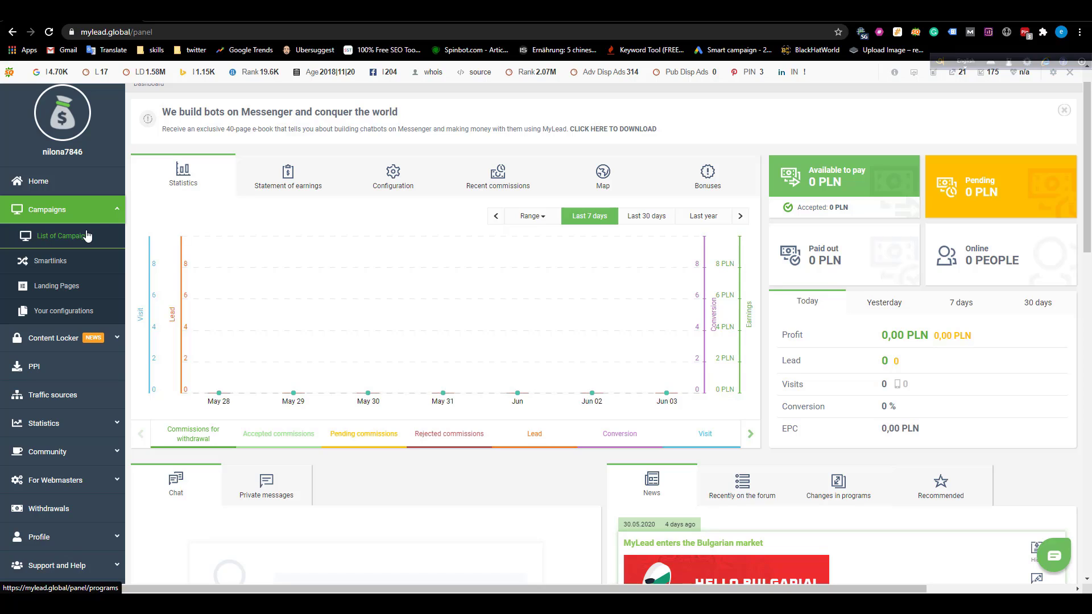
left_click(99, 216)
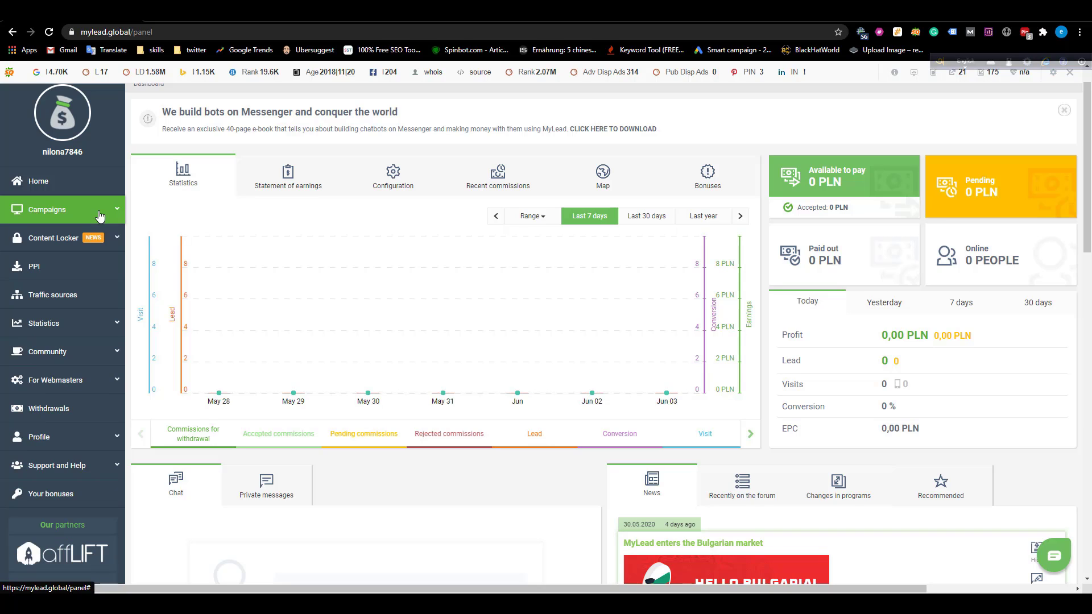
left_click(99, 216)
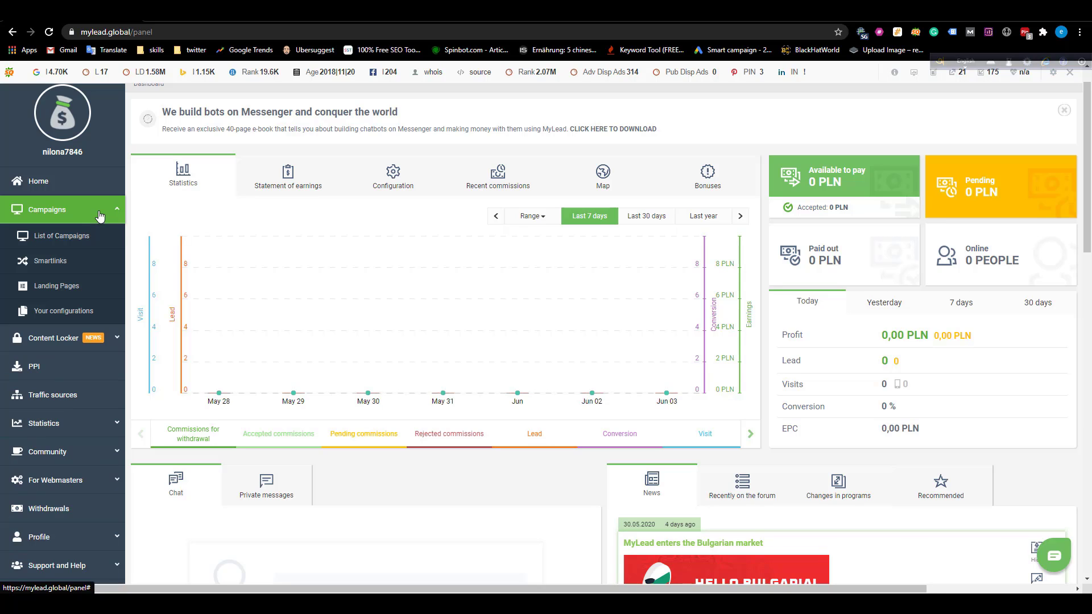
left_click(77, 244)
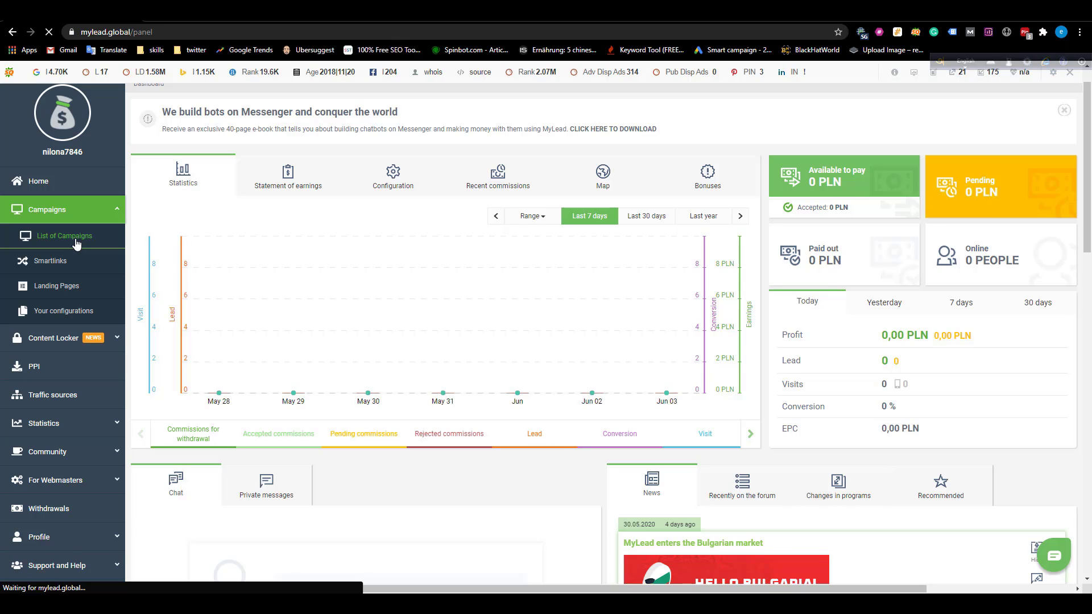
Open the campaign list and browse the offers, checking the total campaign count.
left_click(65, 236)
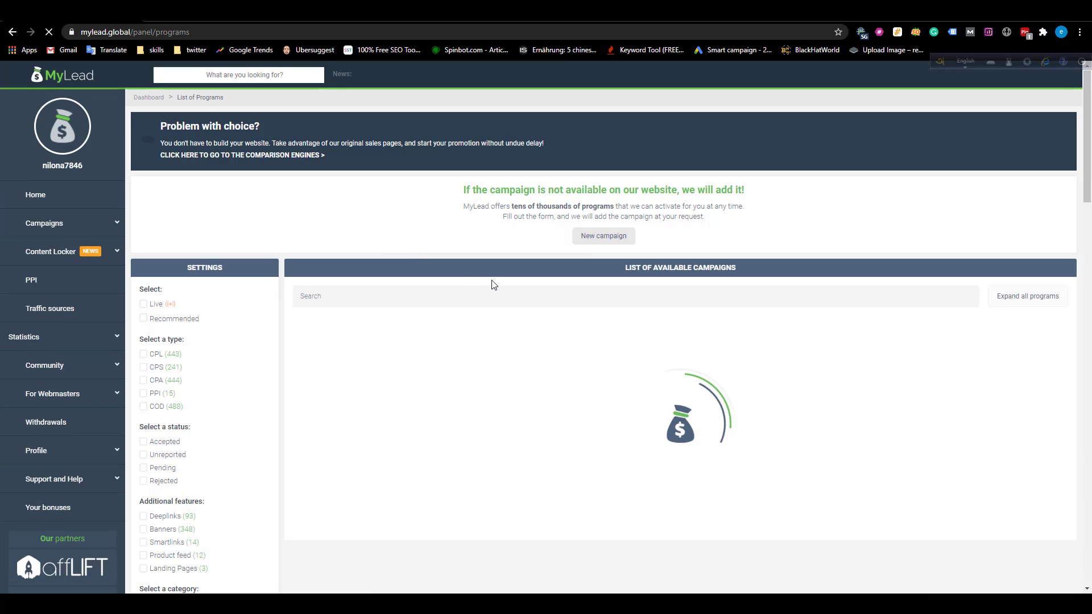
scroll(622, 304, "down", 1)
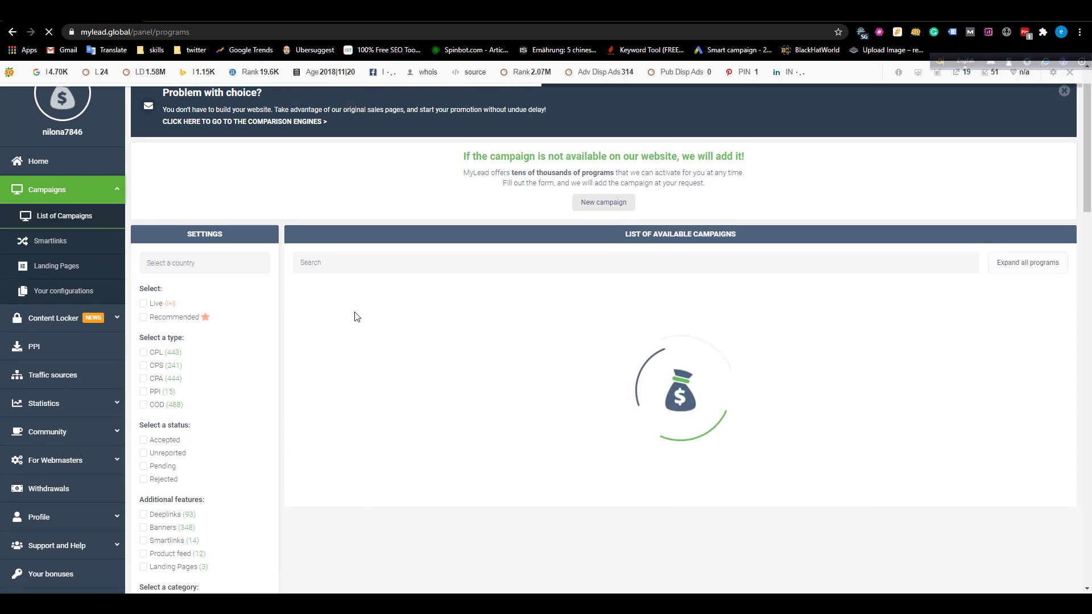
scroll(236, 373, "down", 4)
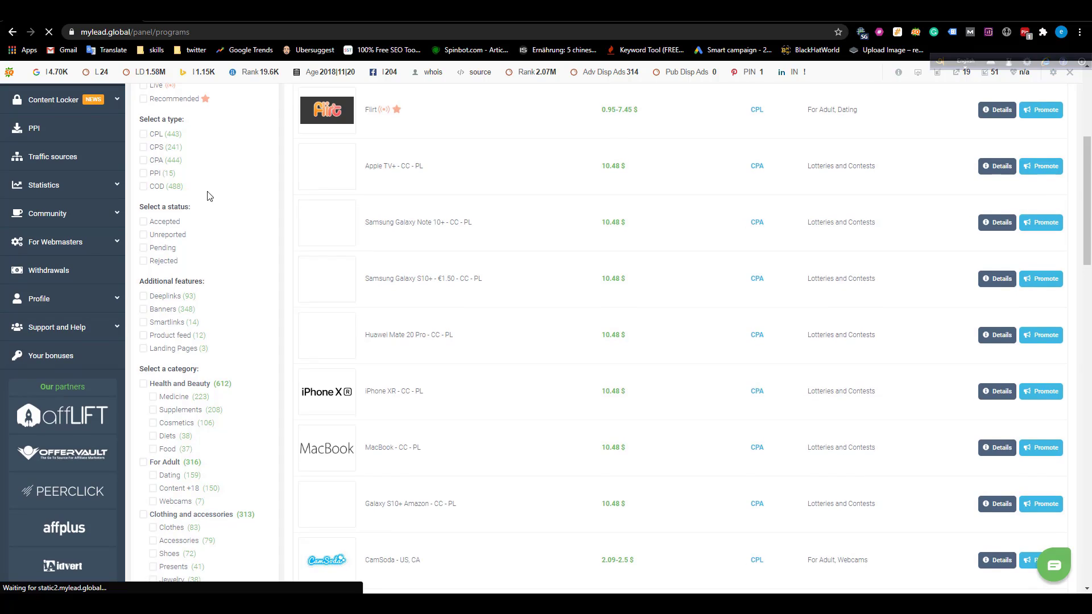
scroll(150, 214, "up", 2)
mouse_move(174, 226)
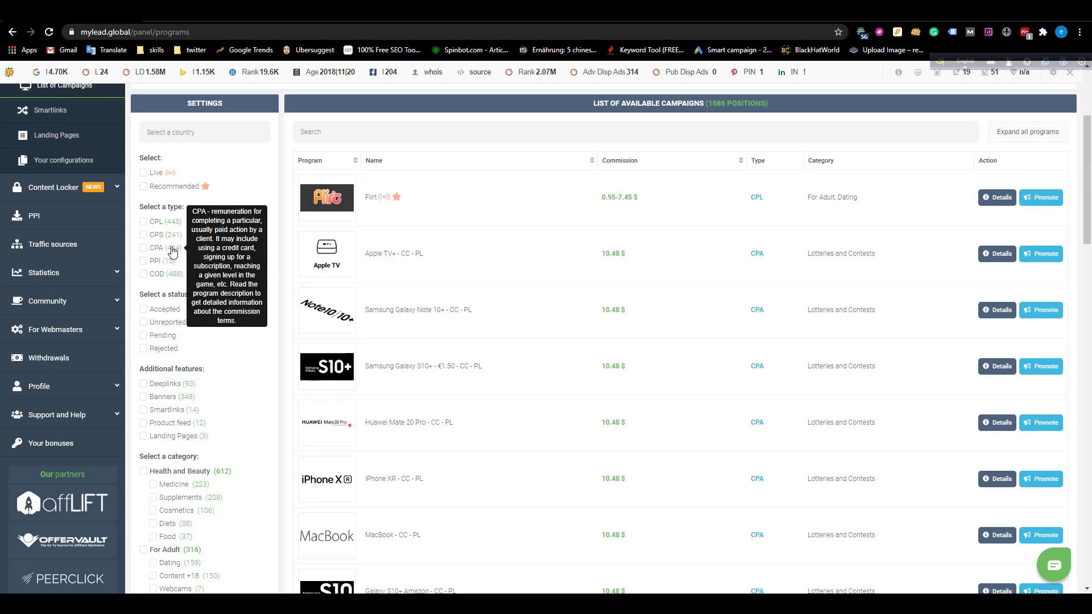
mouse_move(173, 262)
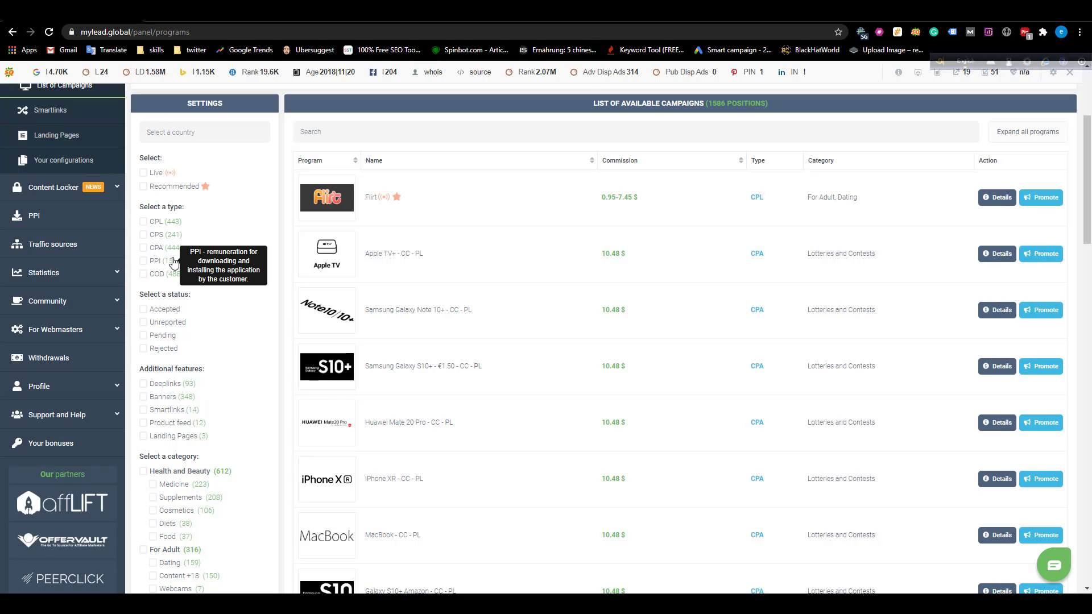
mouse_move(158, 281)
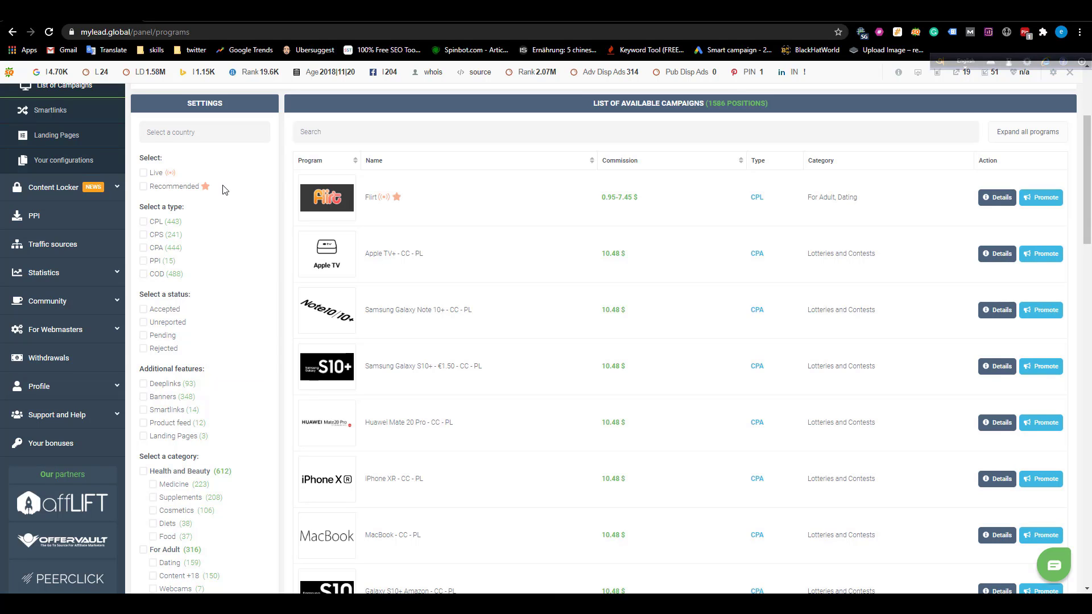
scroll(223, 189, "up", 2)
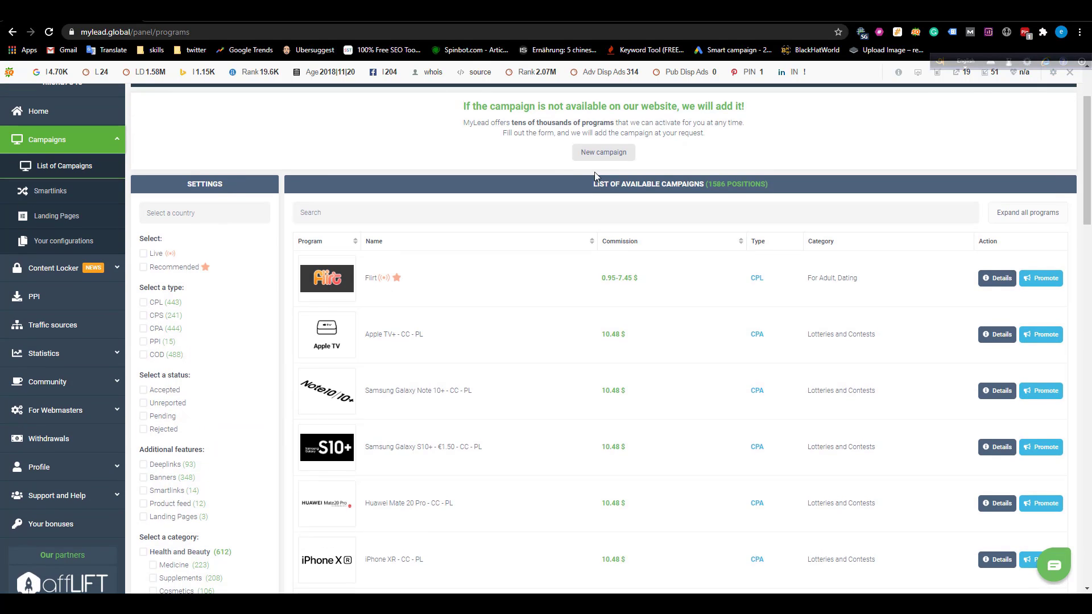
left_click_drag(709, 183, 724, 185)
left_click(691, 205)
scroll(690, 205, "down", 1)
scroll(517, 244, "down", 2)
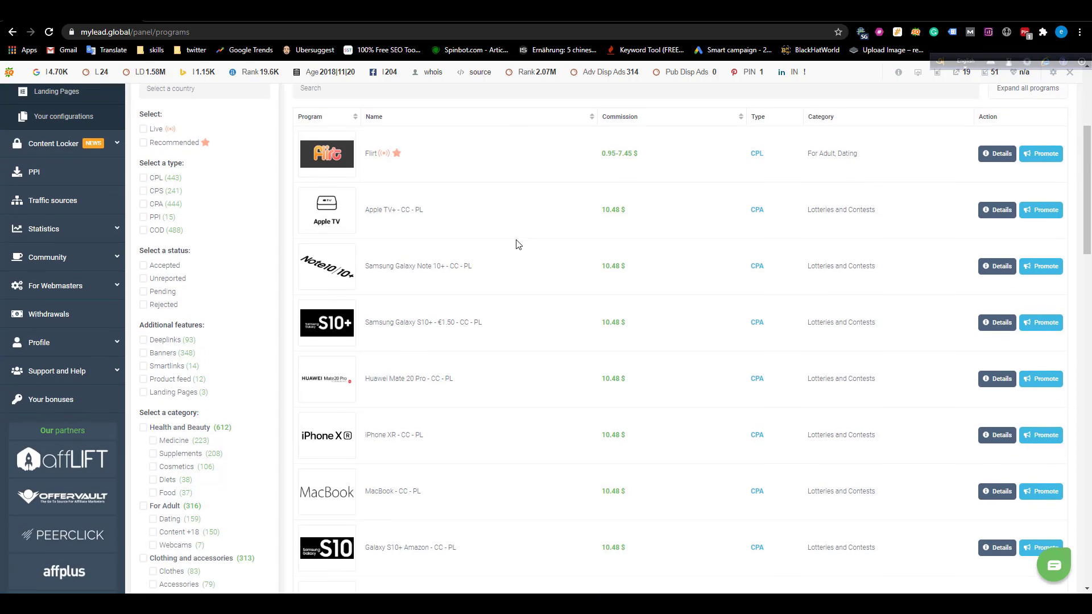
scroll(471, 285, "up", 1)
scroll(466, 307, "down", 2)
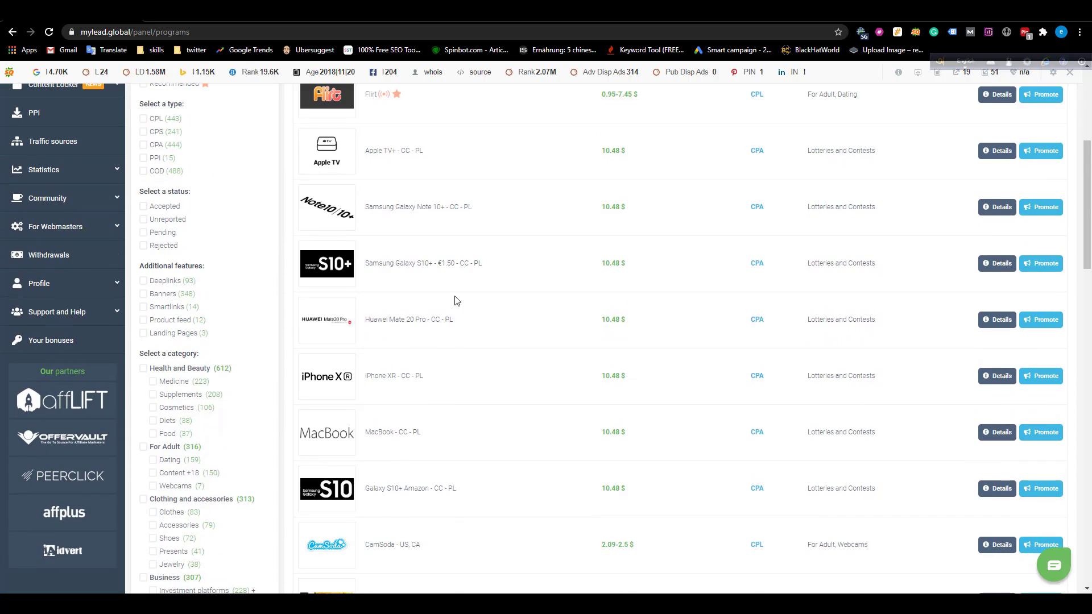
scroll(453, 299, "up", 4)
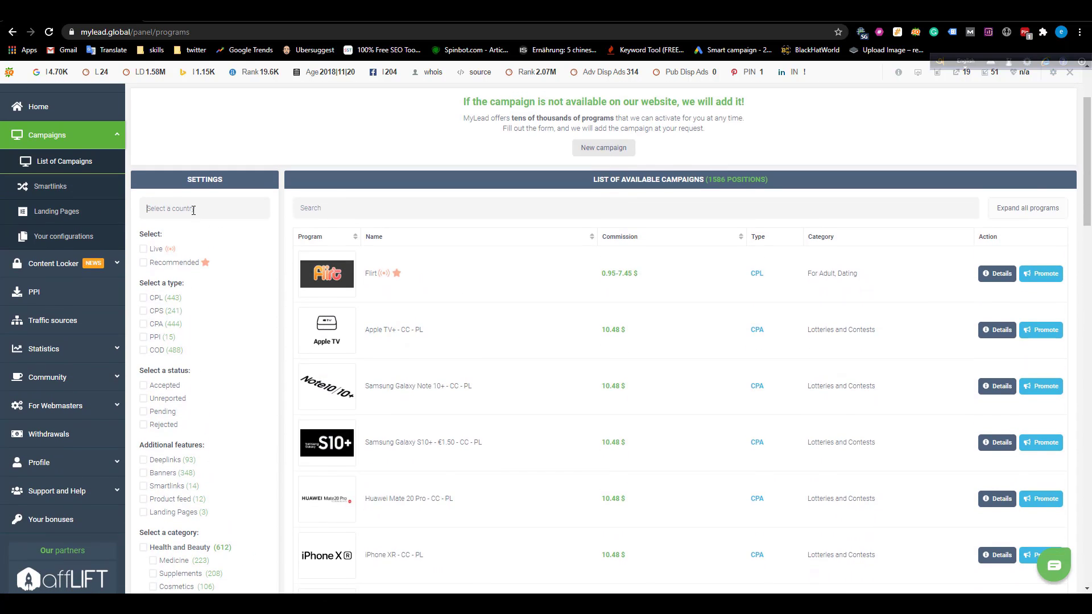
Filter the campaigns to country United States of America and type COD.
left_click(193, 210)
type("unit")
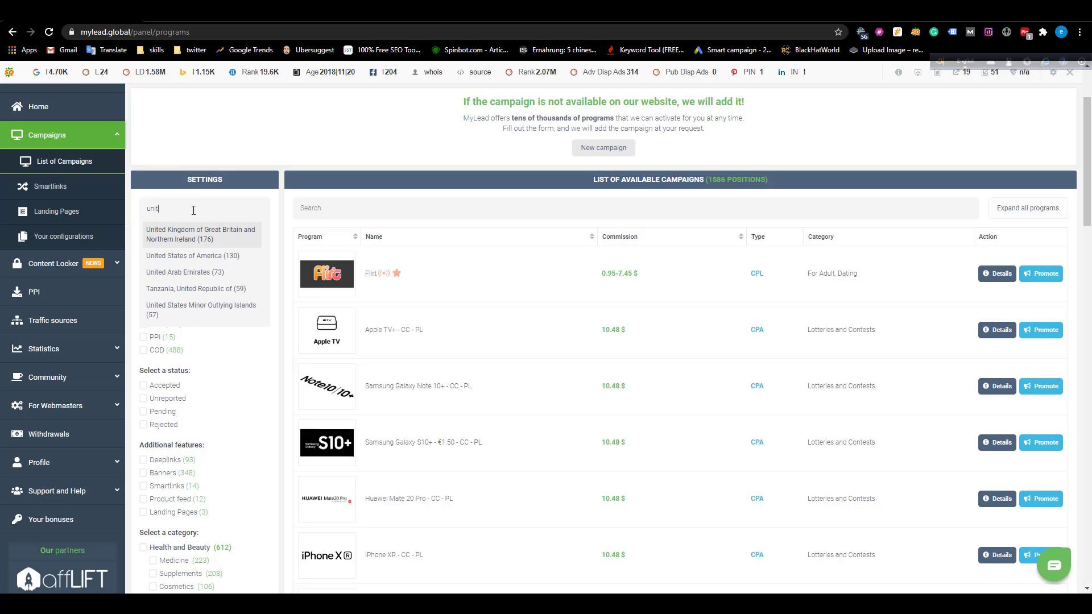
left_click(194, 256)
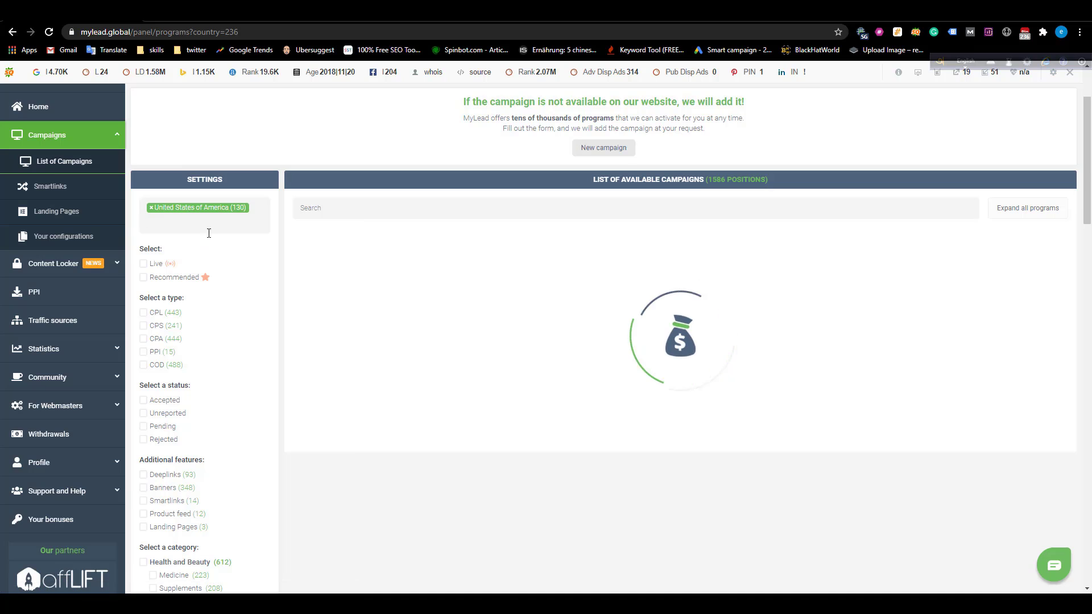
scroll(226, 315, "down", 1)
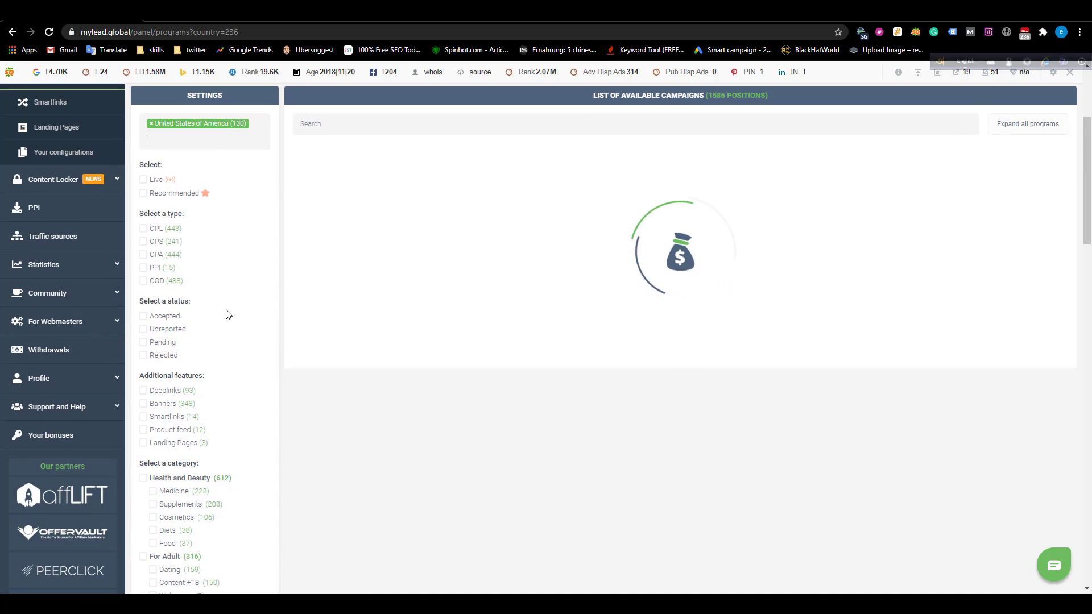
left_click(145, 282)
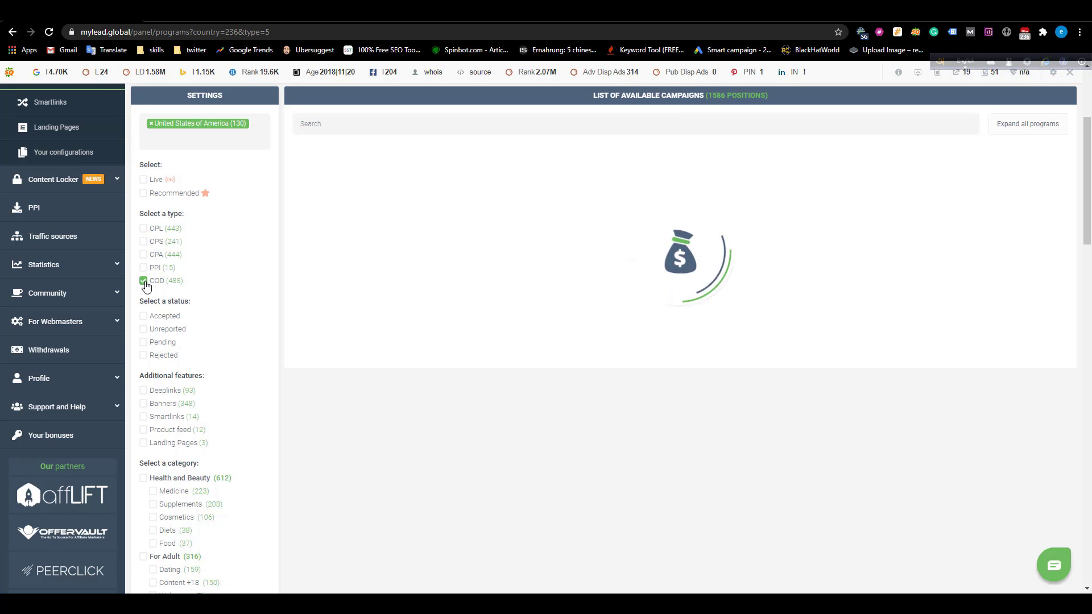
scroll(463, 215, "up", 3)
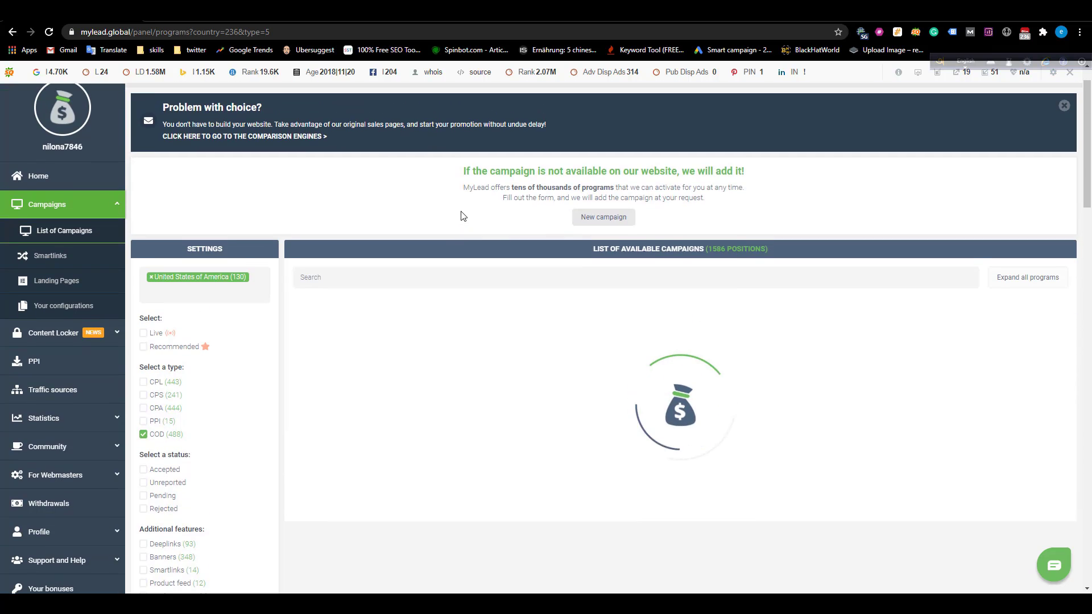
scroll(463, 214, "down", 2)
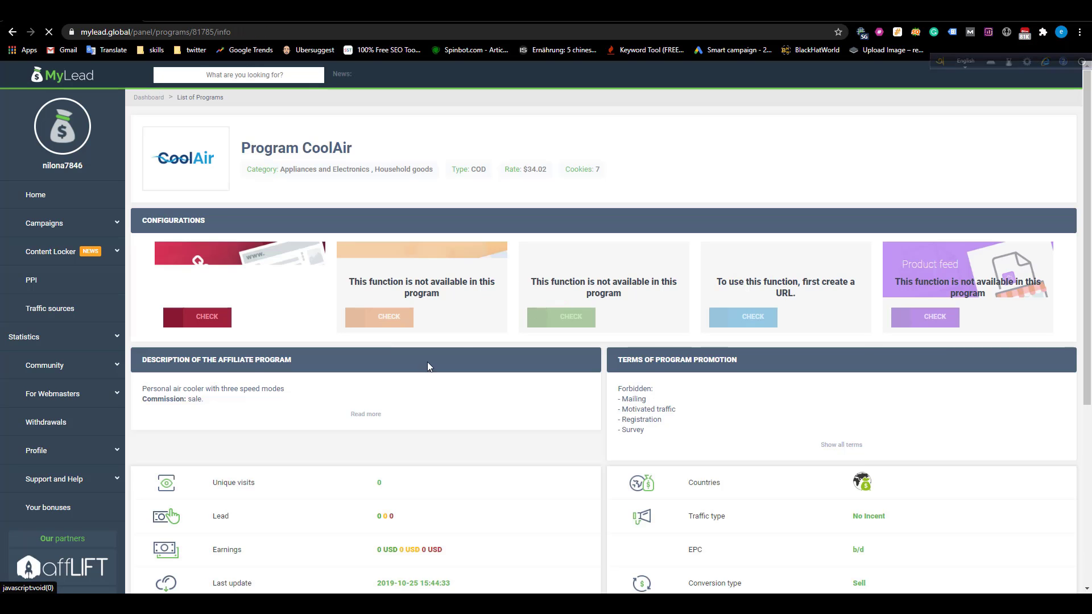
scroll(414, 383, "down", 5)
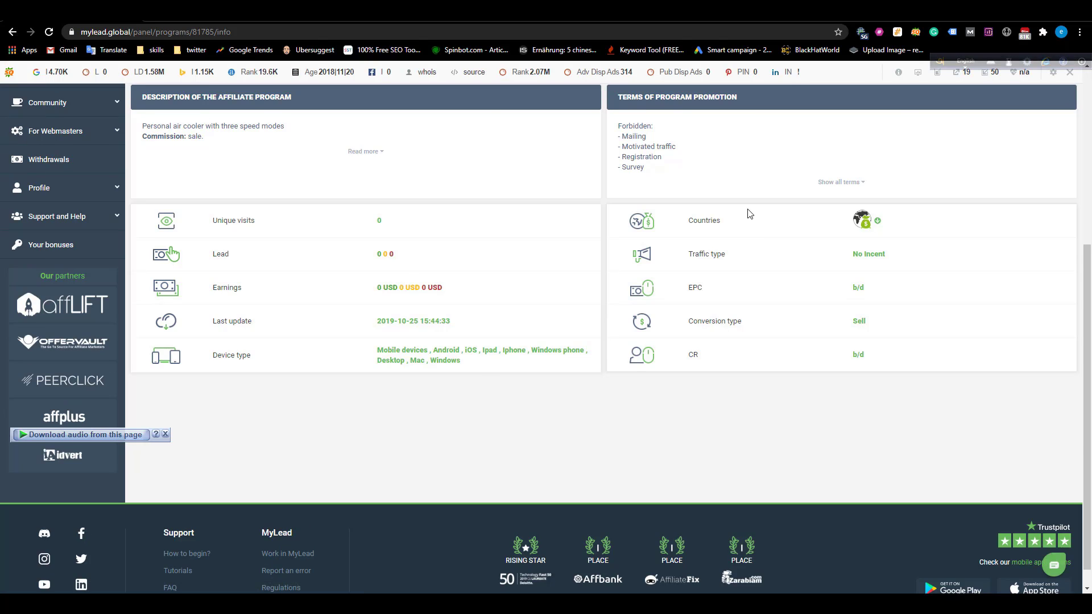
scroll(774, 227, "up", 1)
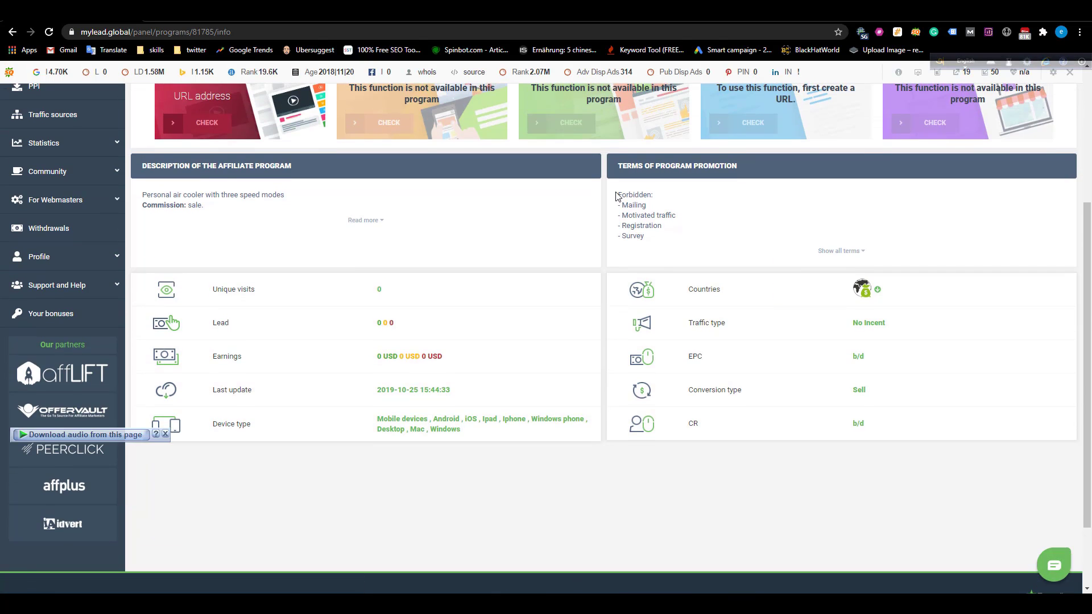
left_click_drag(618, 194, 672, 237)
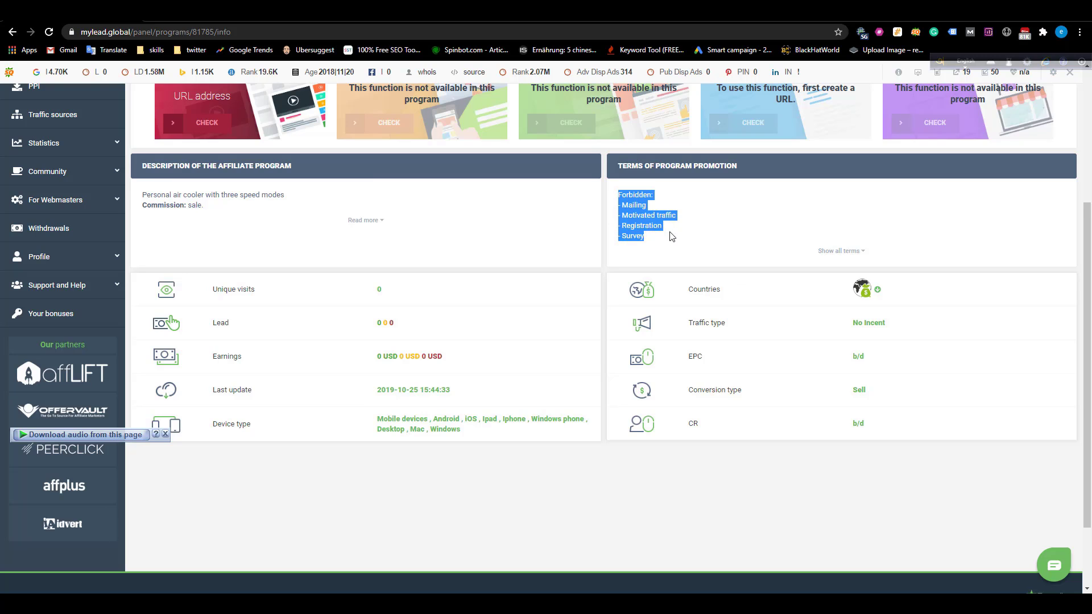
left_click(653, 208)
left_click_drag(678, 220, 618, 245)
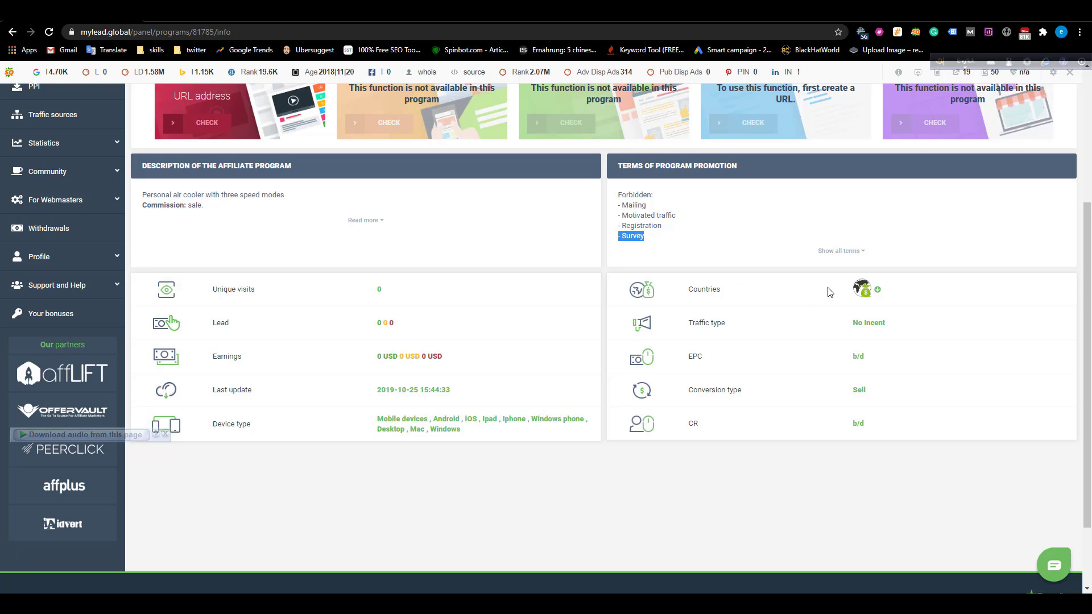
mouse_move(866, 292)
left_click_drag(849, 394, 872, 394)
left_click_drag(375, 425, 463, 435)
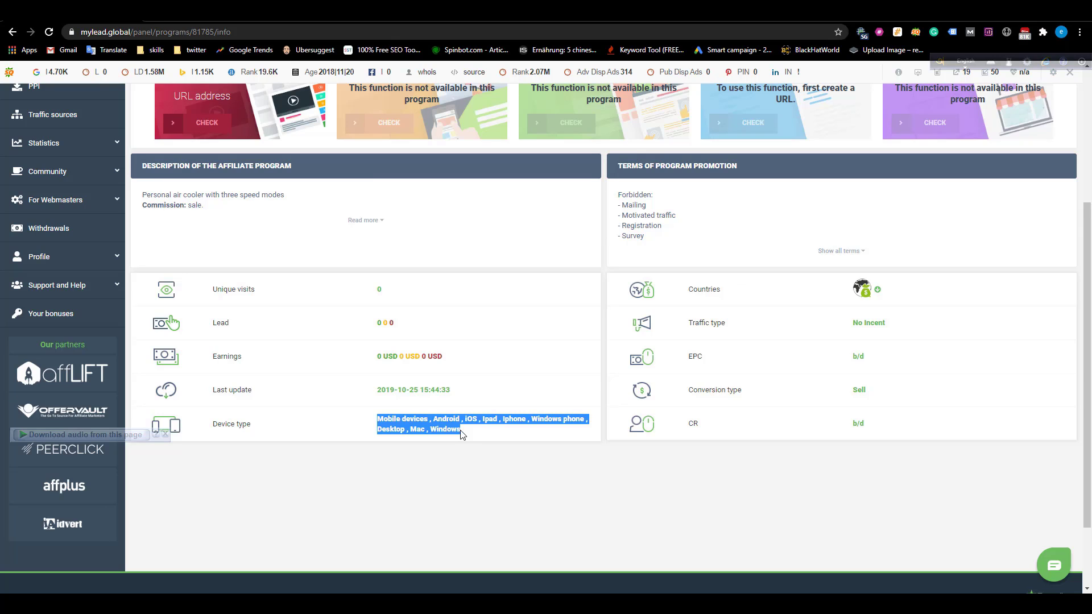
scroll(448, 424, "up", 1)
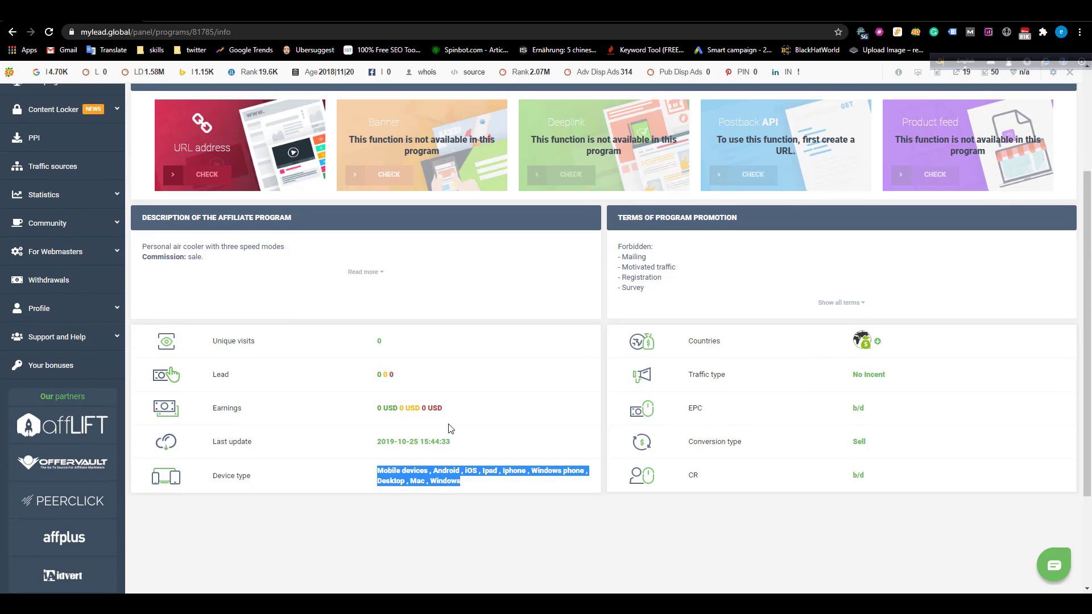
scroll(383, 378, "up", 3)
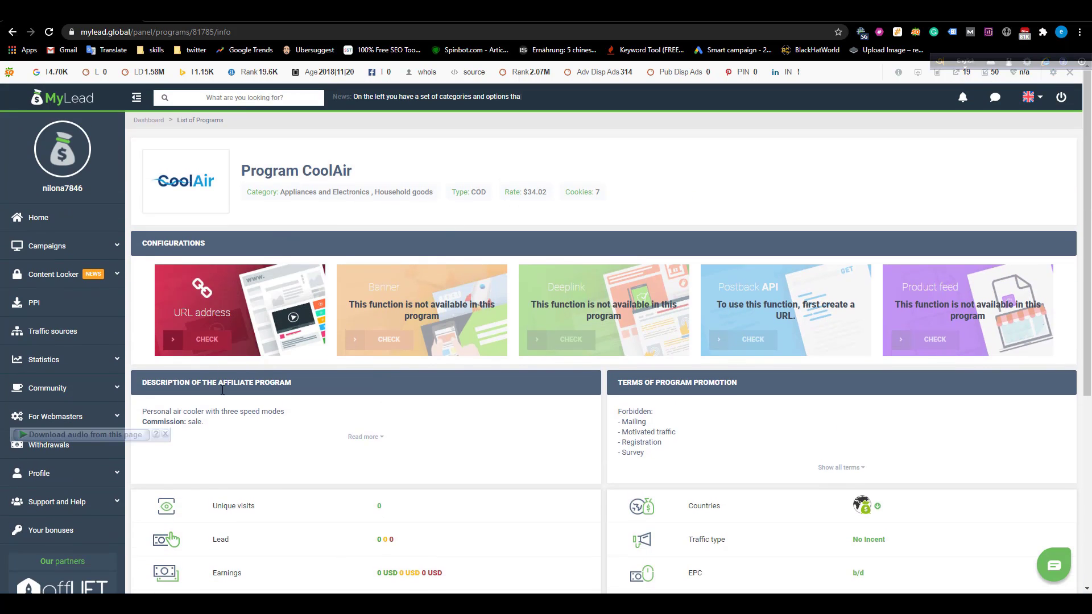
Request a tracking link for CoolAir, then follow the error's link to add a traffic source.
left_click(222, 341)
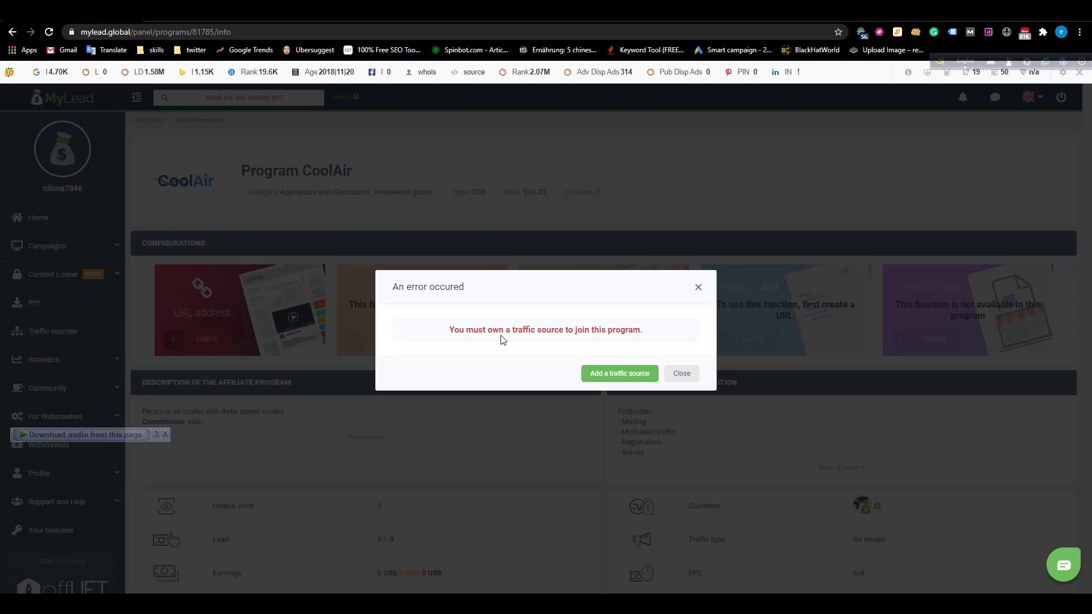
left_click(605, 377)
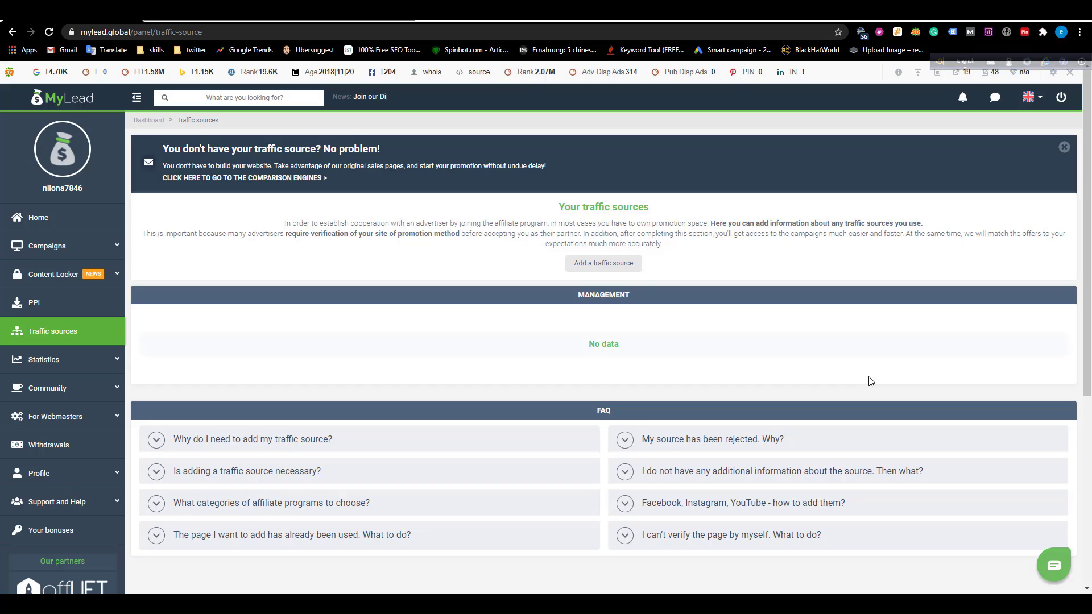
Start a new traffic source, preview Website and Forum, then choose Social Media.
left_click(607, 266)
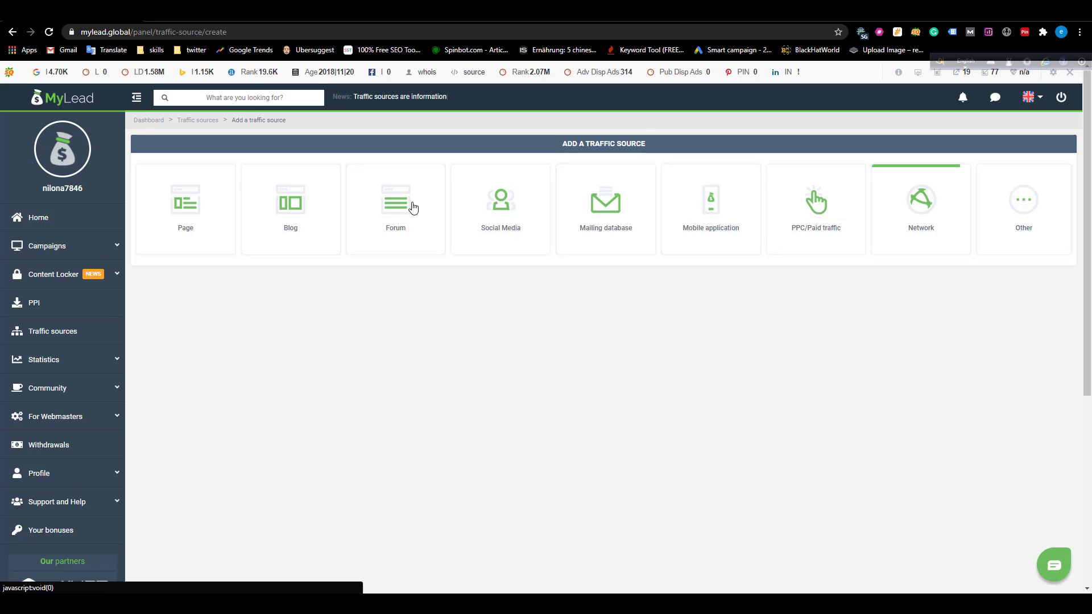
left_click(217, 198)
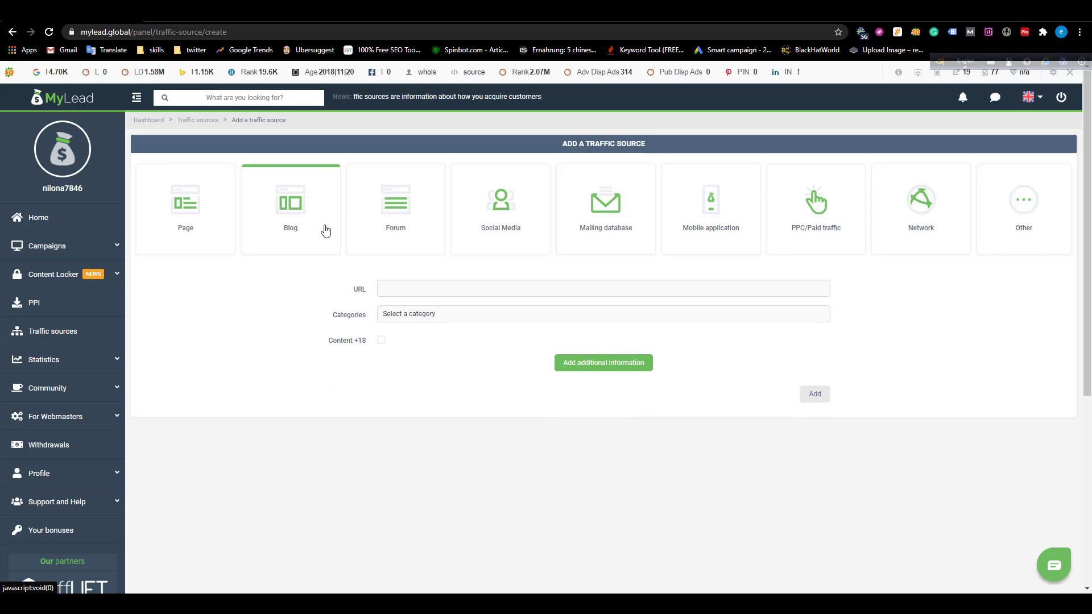
left_click(382, 220)
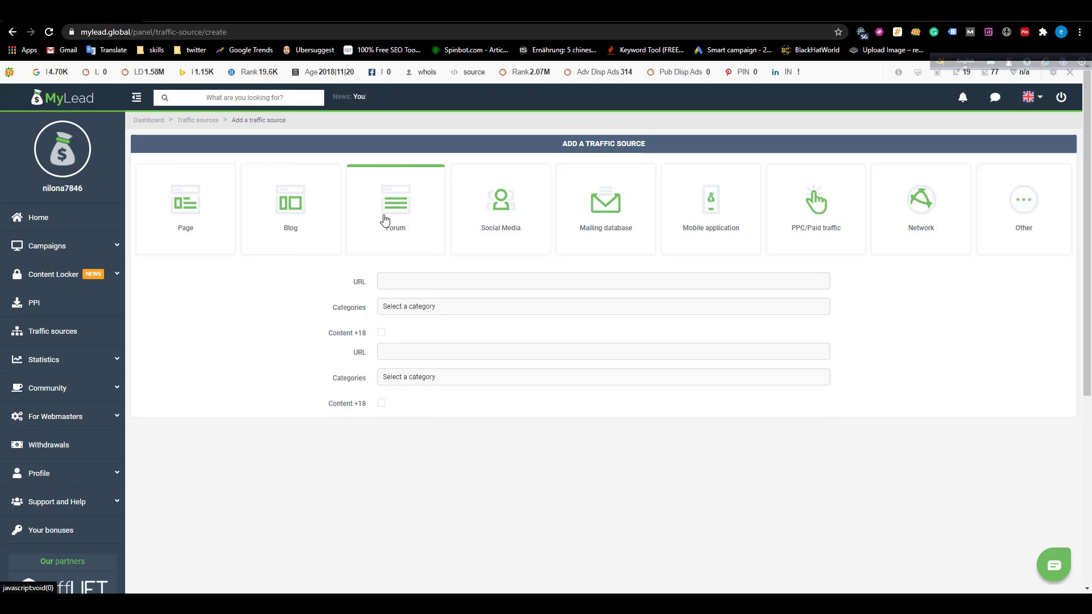
left_click(480, 213)
left_click(448, 291)
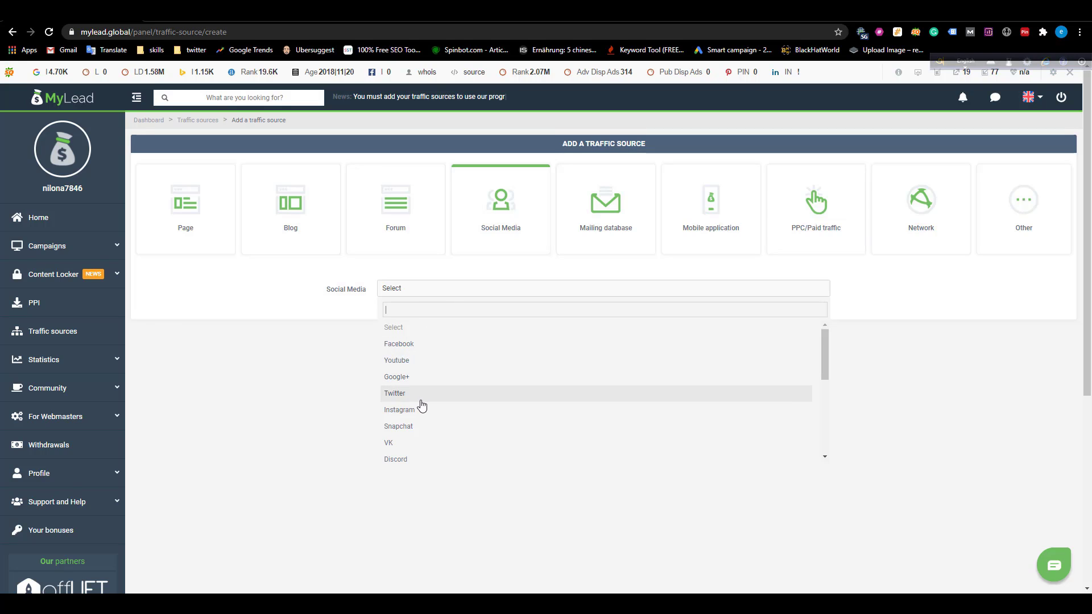
scroll(424, 411, "down", 6)
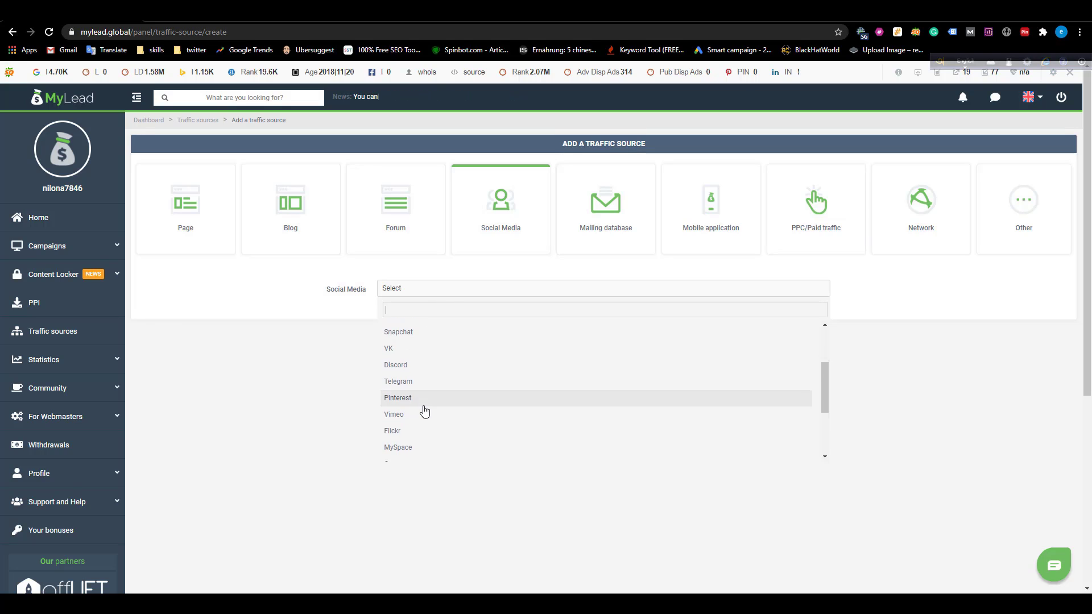
scroll(448, 359, "up", 6)
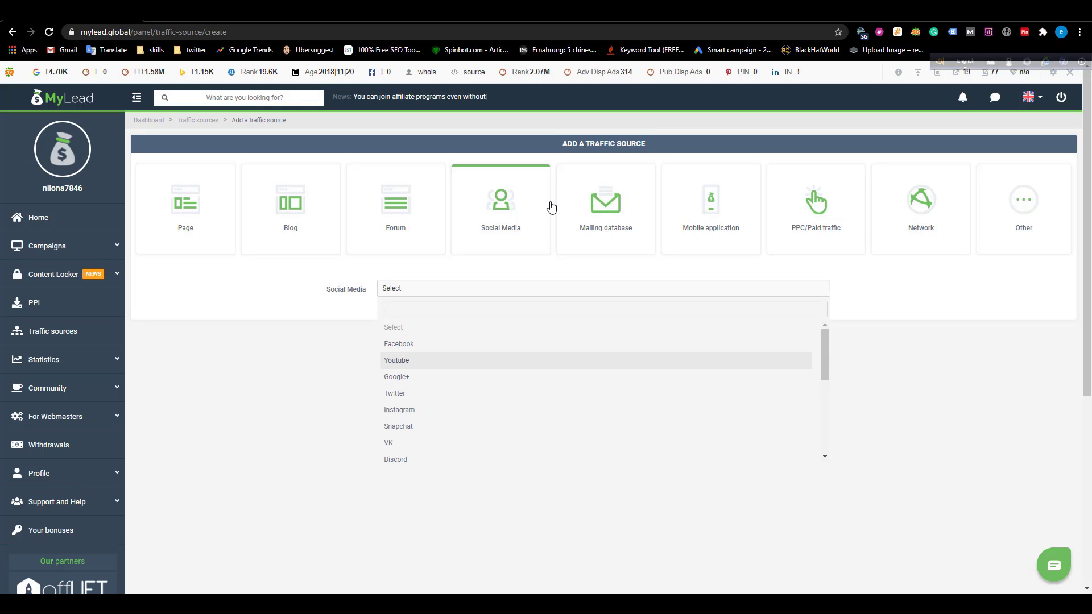
Preview Mailing database, Mobile application, PPC/Paid and Network forms, then return to Social Media's platform list.
left_click(592, 202)
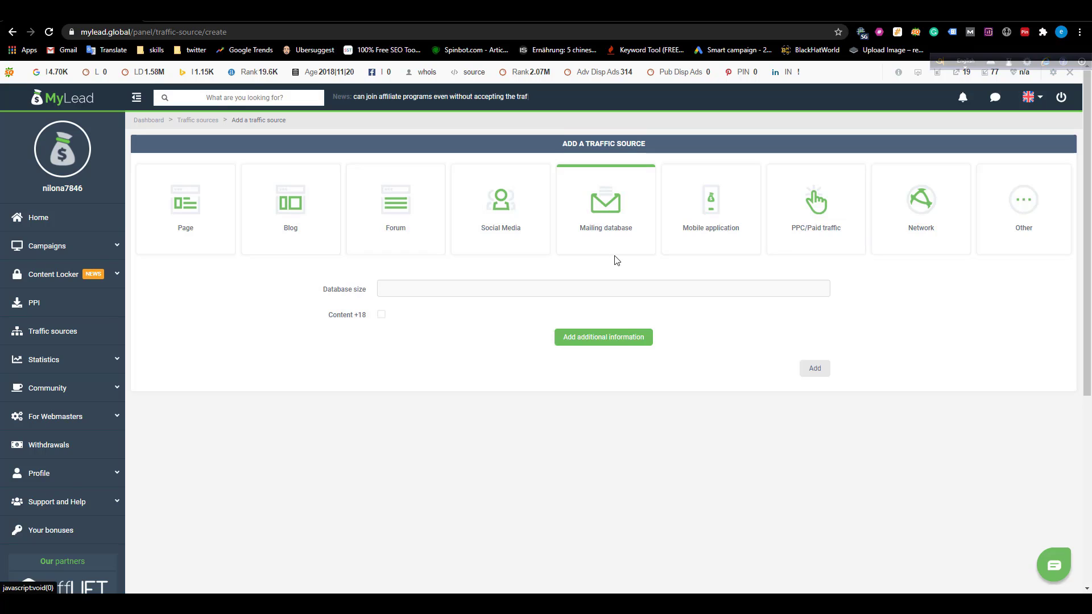
left_click(714, 236)
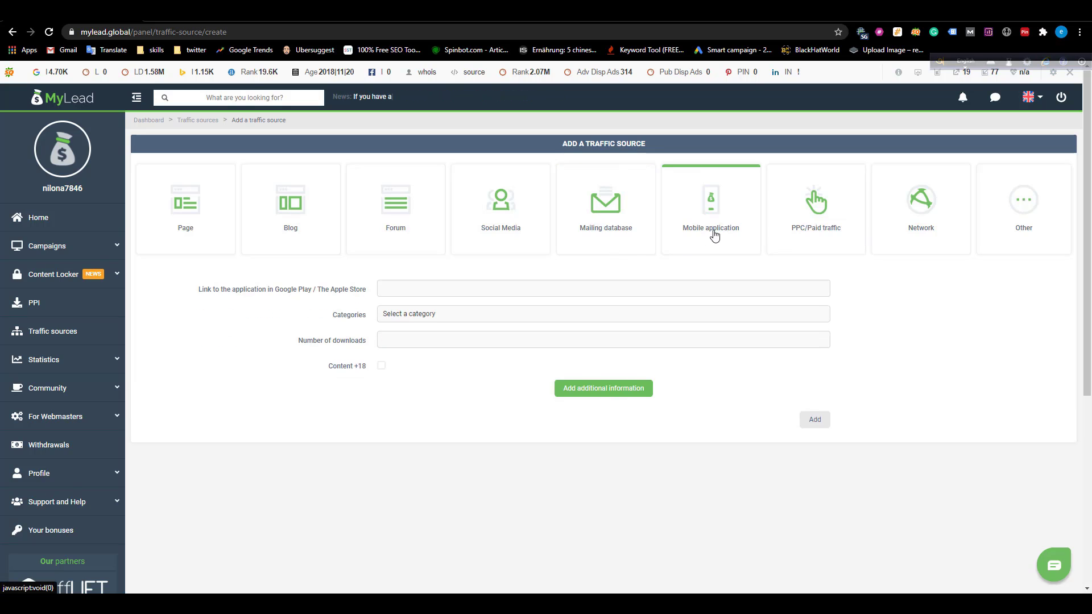
left_click(818, 228)
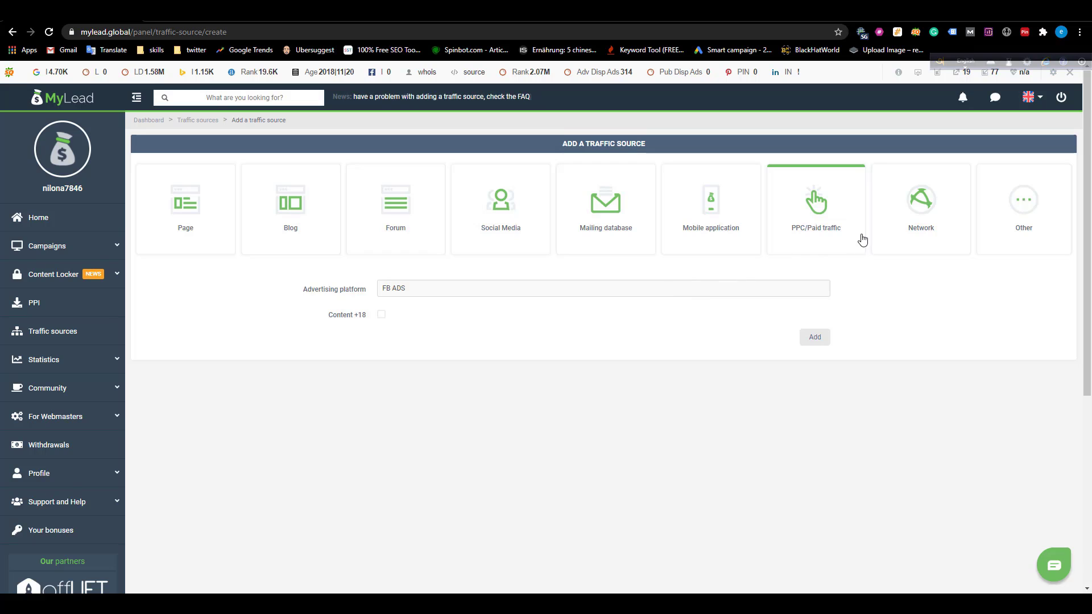
left_click(942, 227)
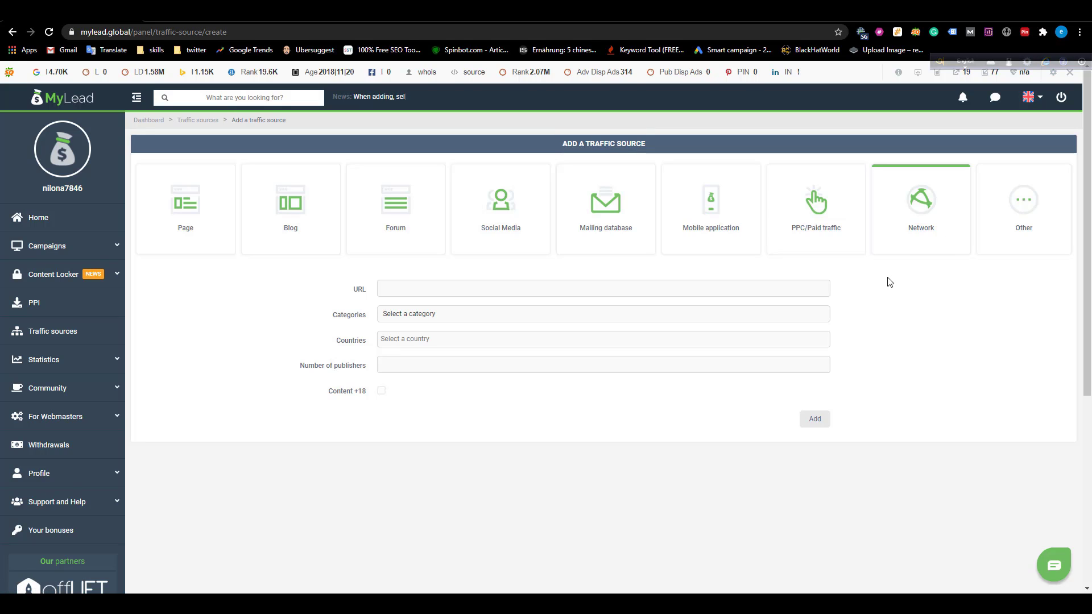
left_click(478, 224)
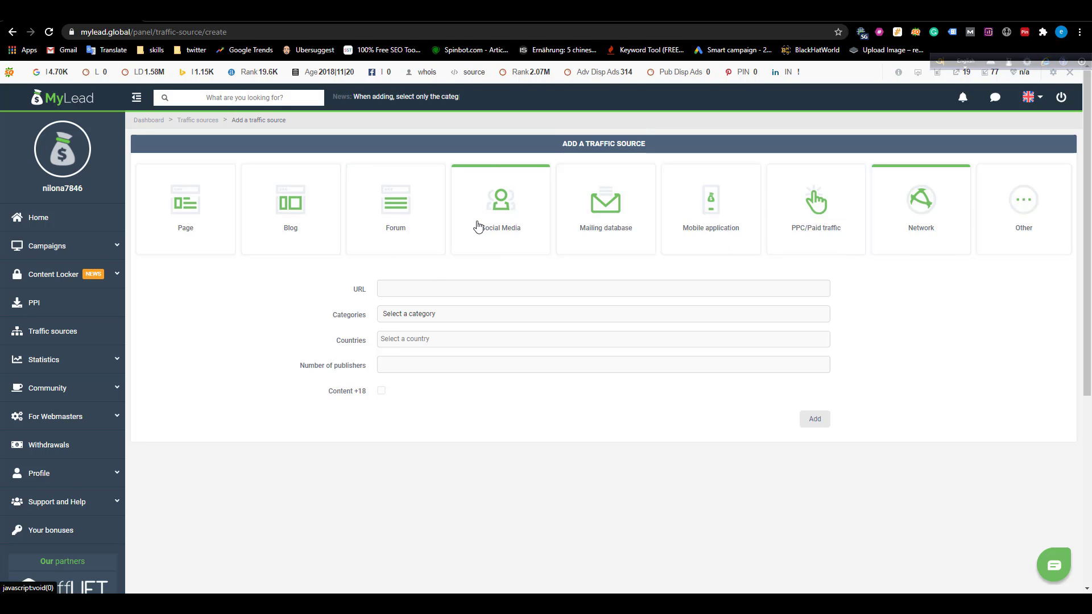
left_click(444, 289)
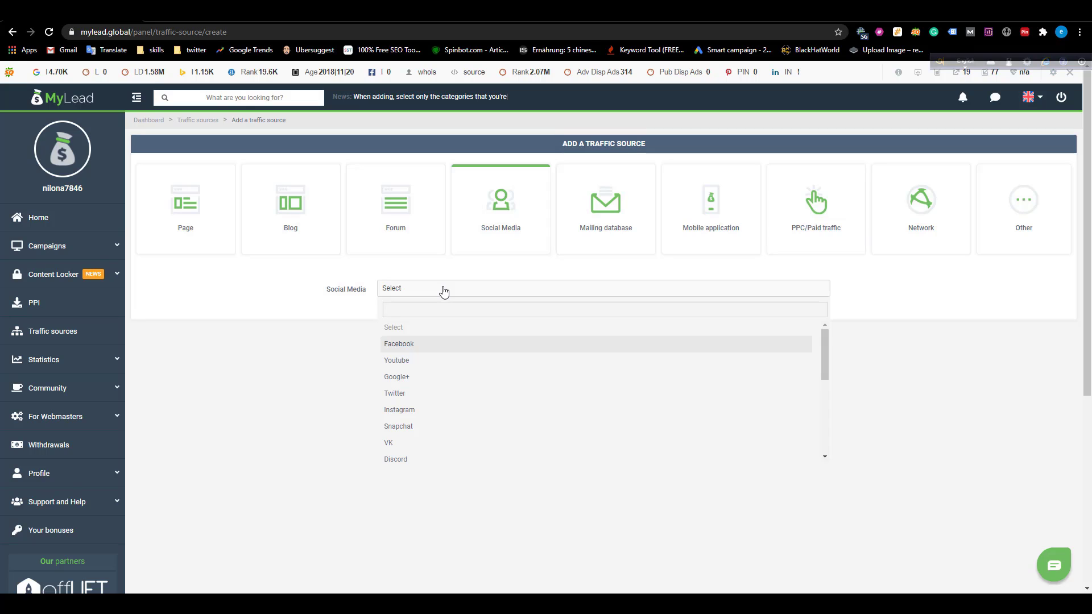
Set platform Twitter with the profile URL and 3000 followers, then submit the source.
left_click(421, 393)
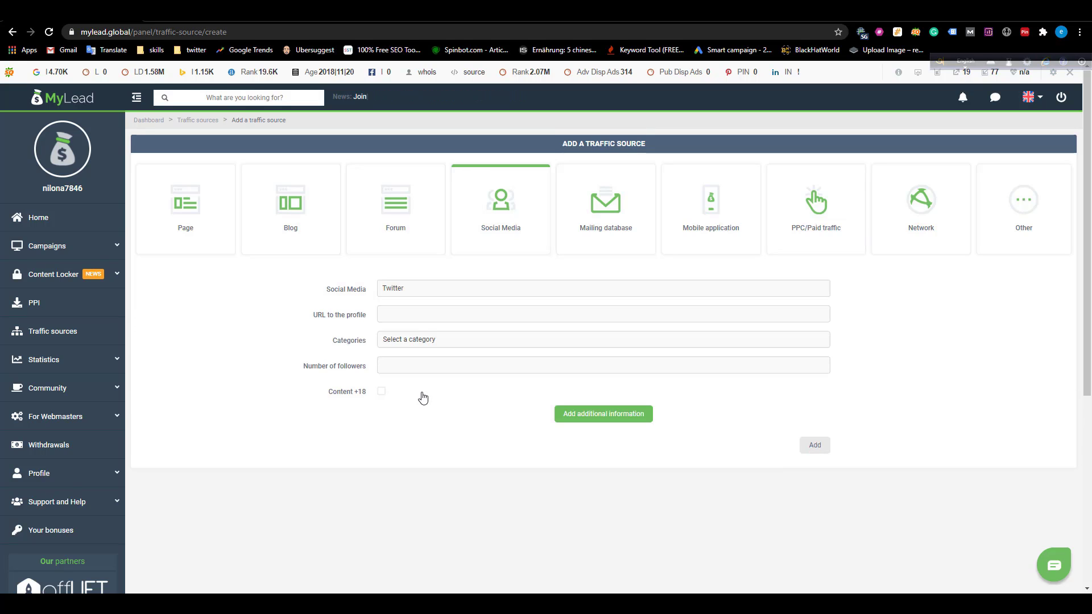
left_click(419, 311)
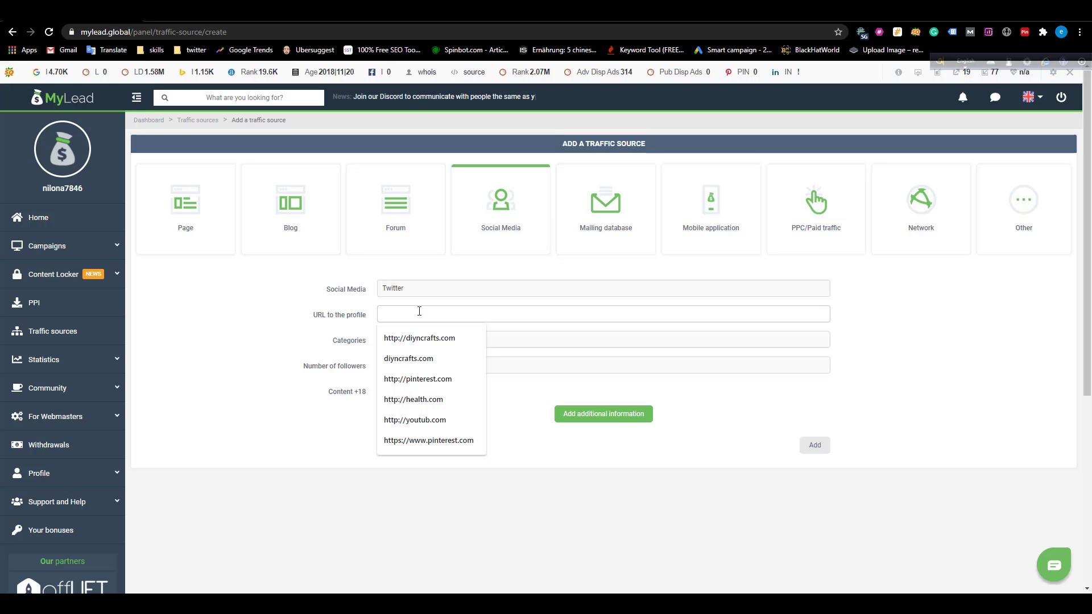
type("htt")
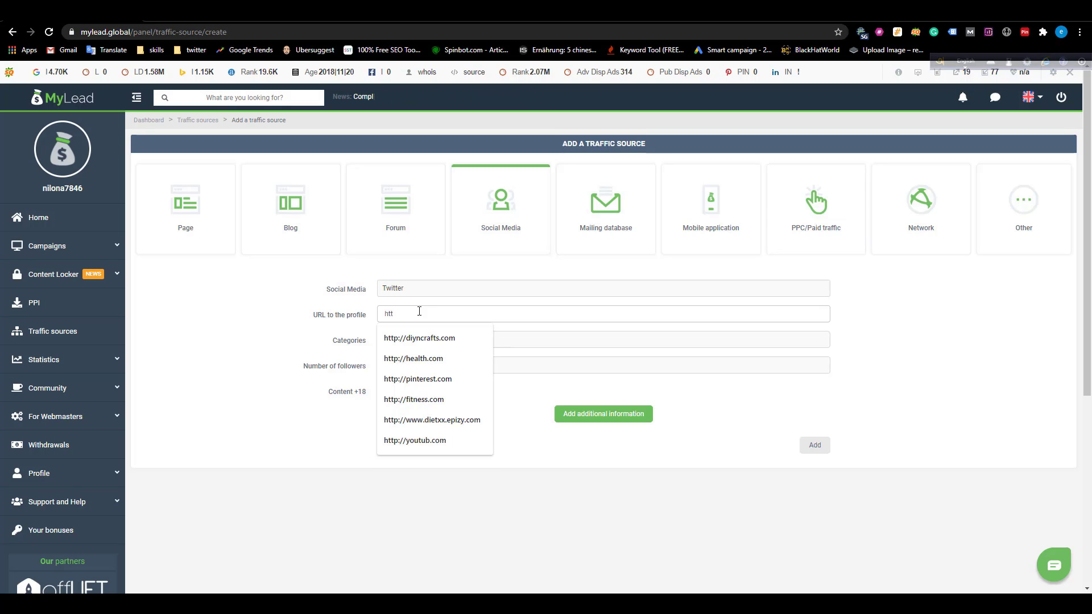
type("ps")
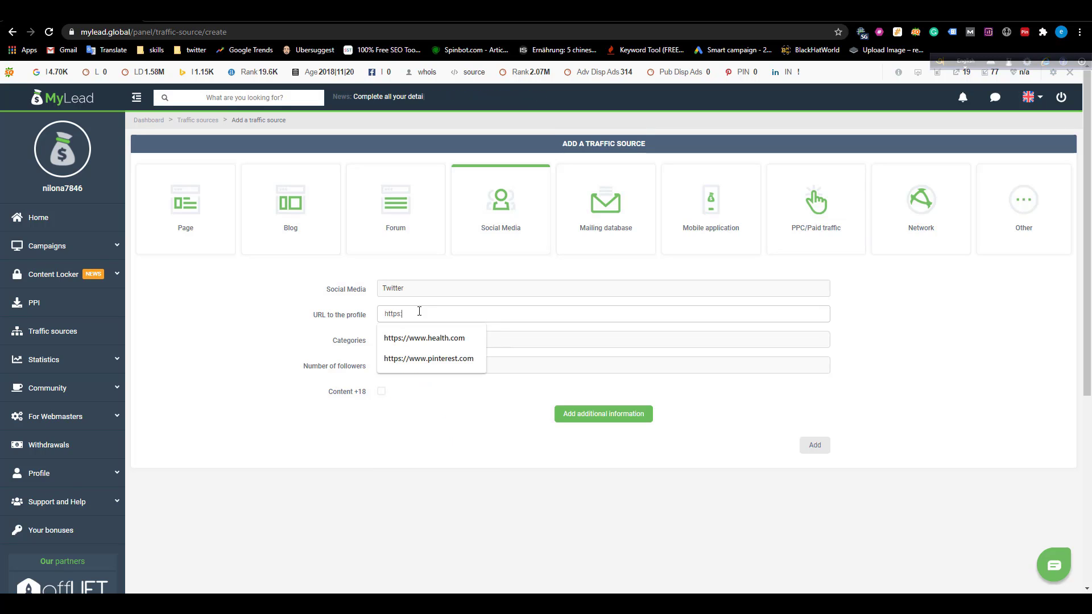
type("://tw")
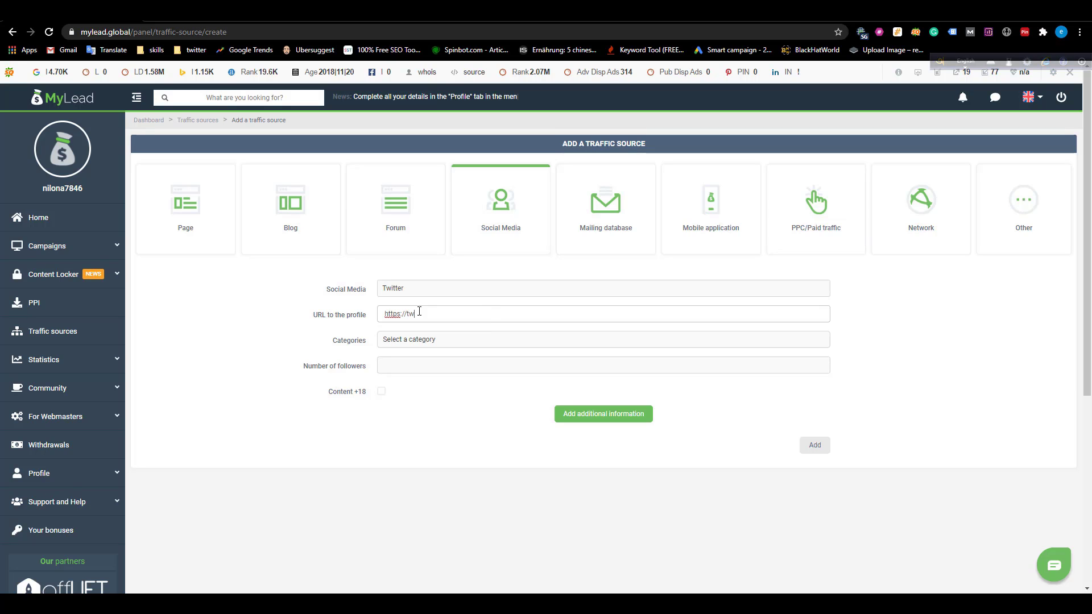
type("itter.com/eu")
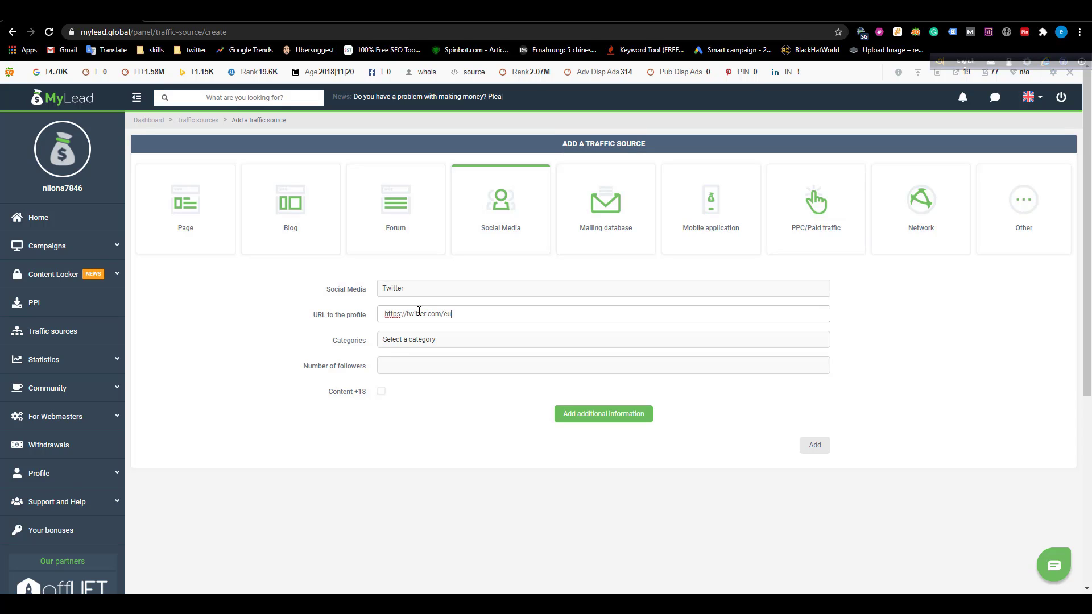
type("suf")
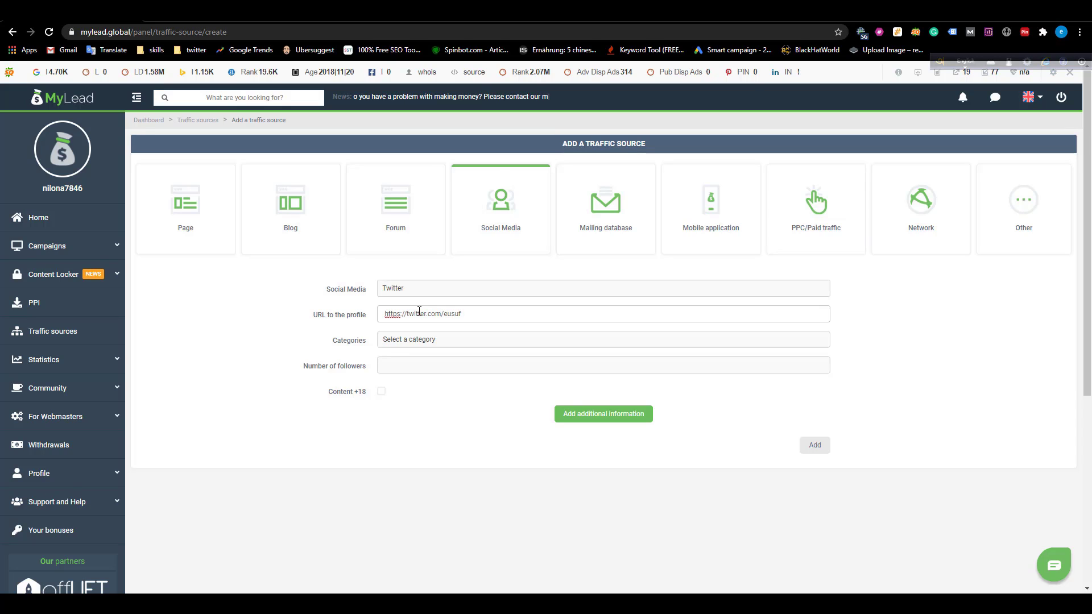
type("05")
left_click(430, 430)
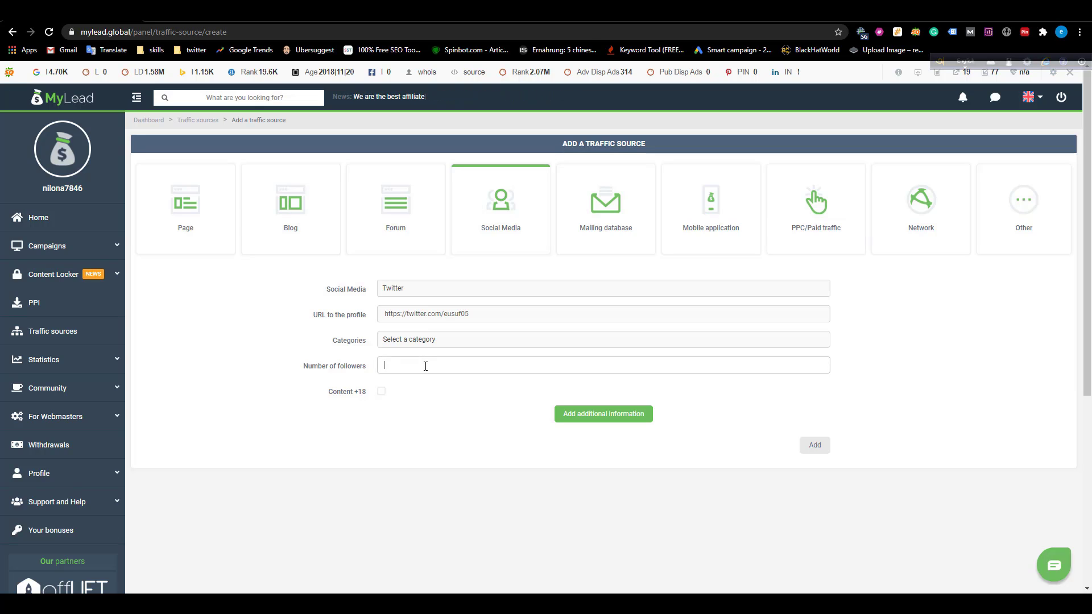
type("3000")
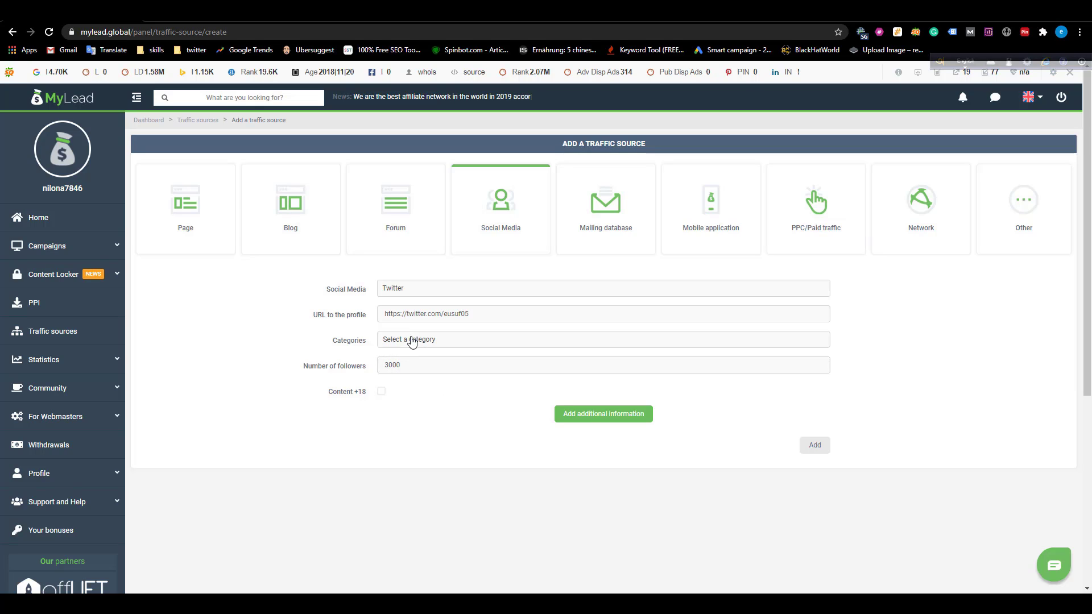
left_click(814, 445)
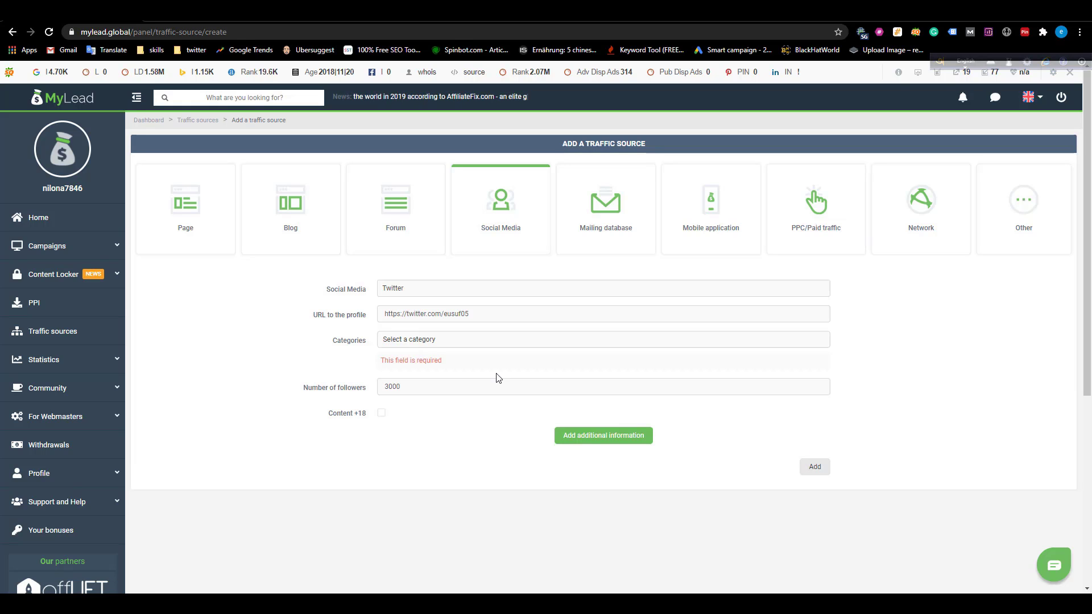
Tag the Twitter source with all six Health and Beauty categories and submit it.
left_click(415, 340)
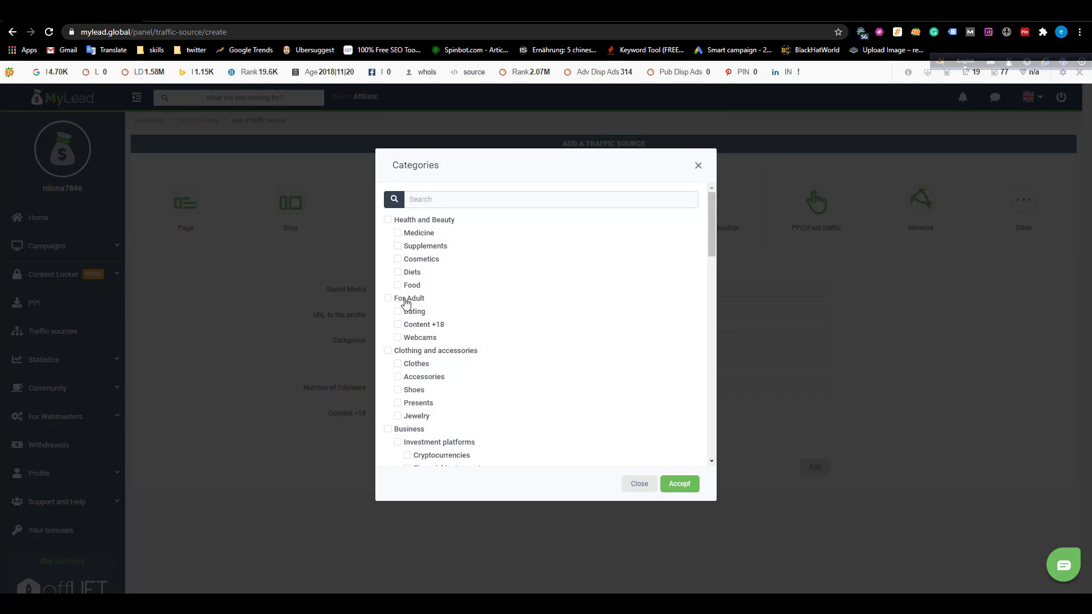
scroll(439, 357, "down", 4)
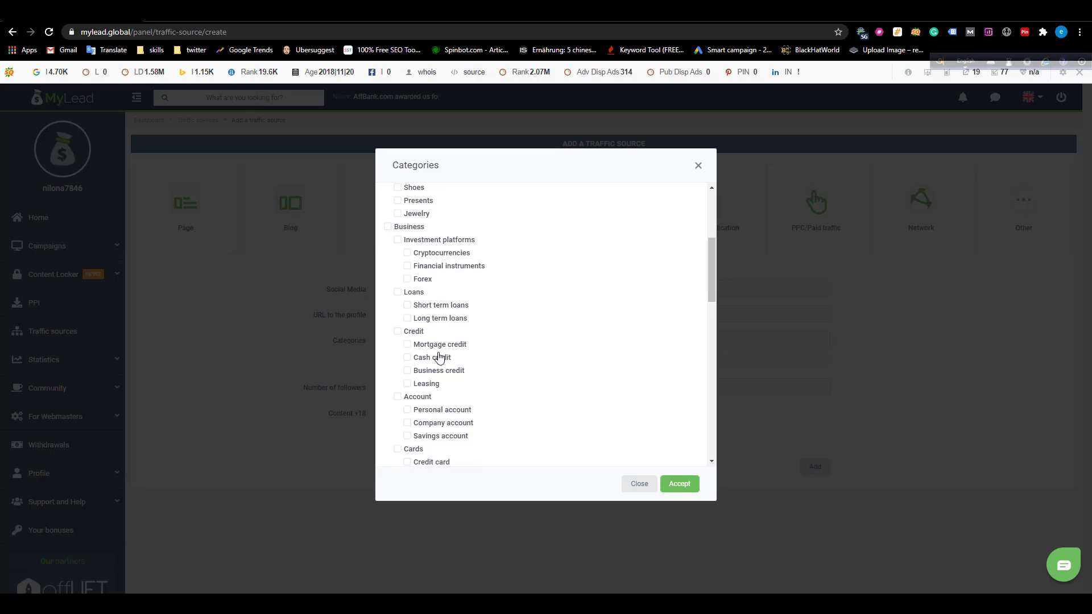
scroll(439, 357, "down", 7)
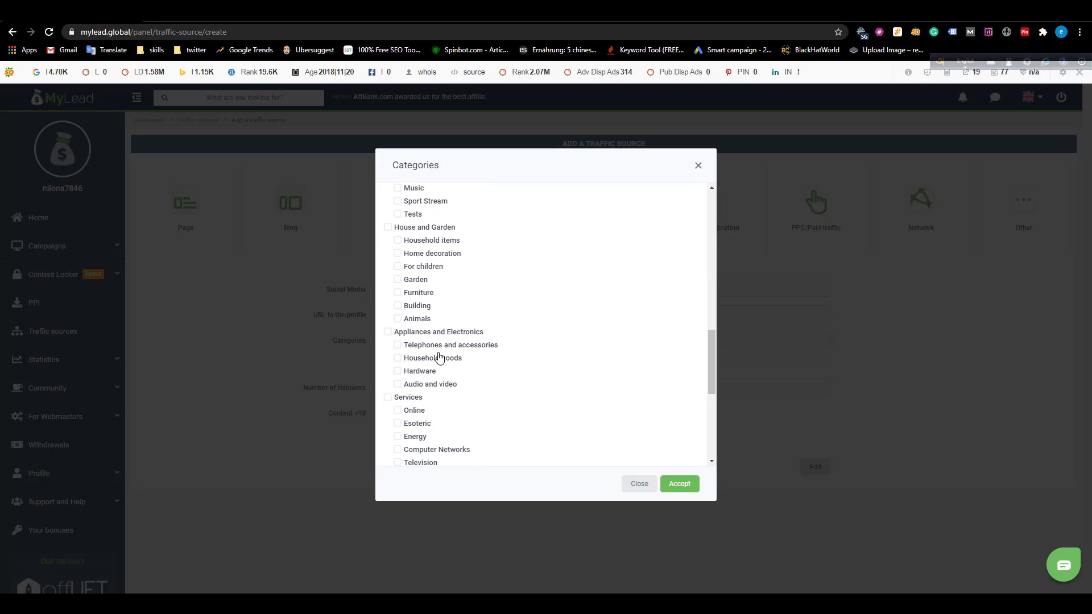
scroll(439, 357, "down", 5)
scroll(439, 357, "up", 12)
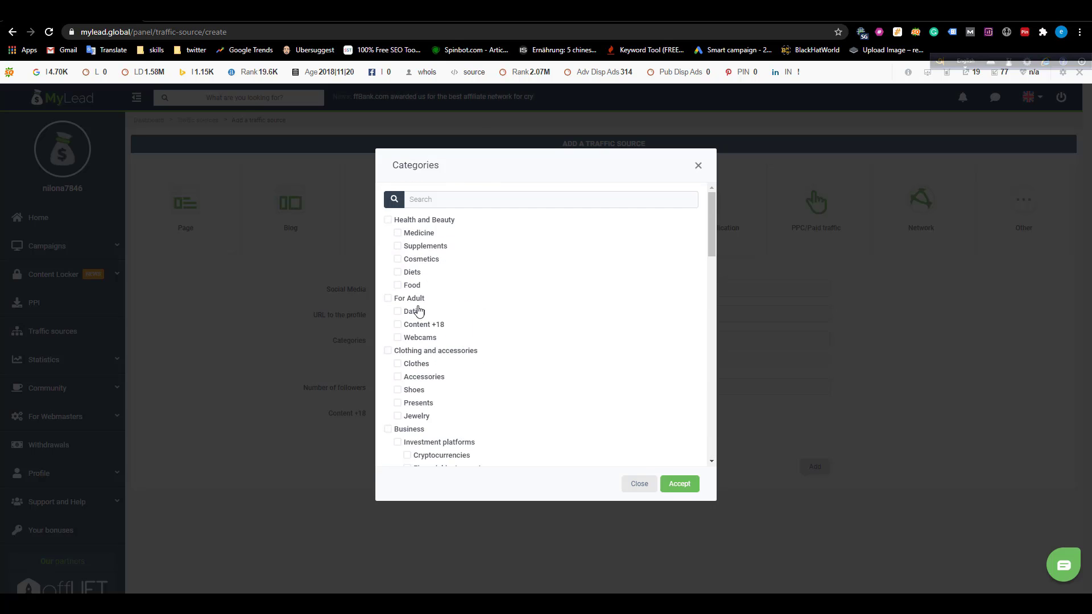
left_click(388, 221)
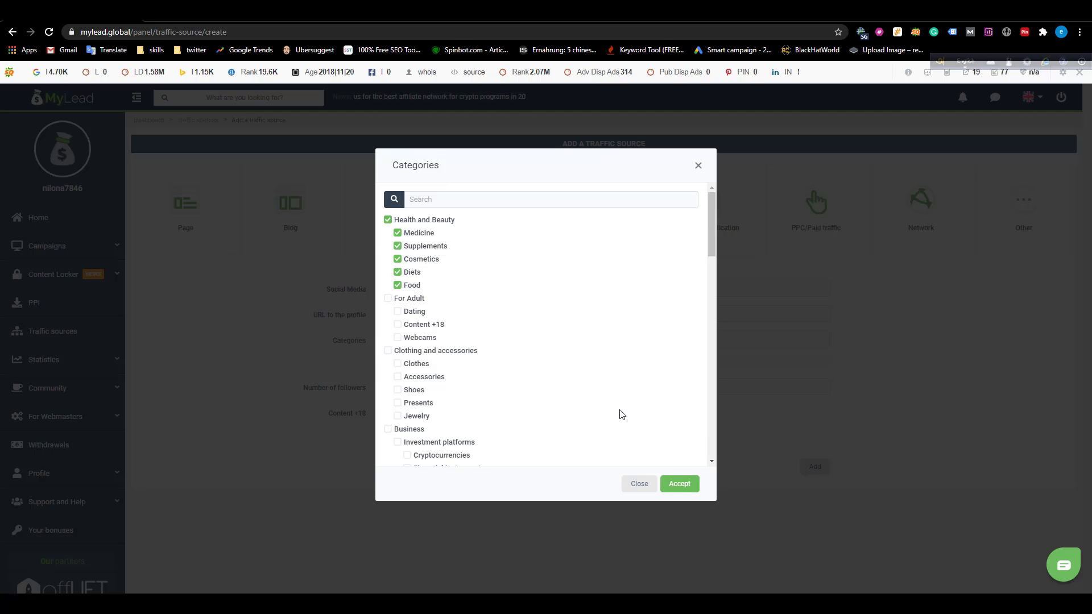
left_click(679, 484)
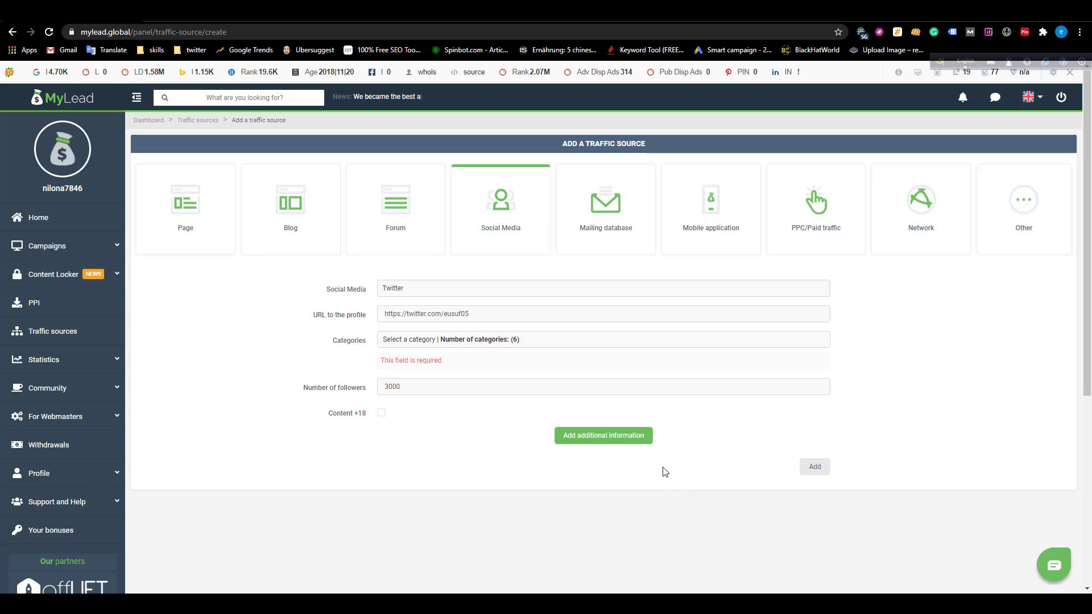
left_click(813, 467)
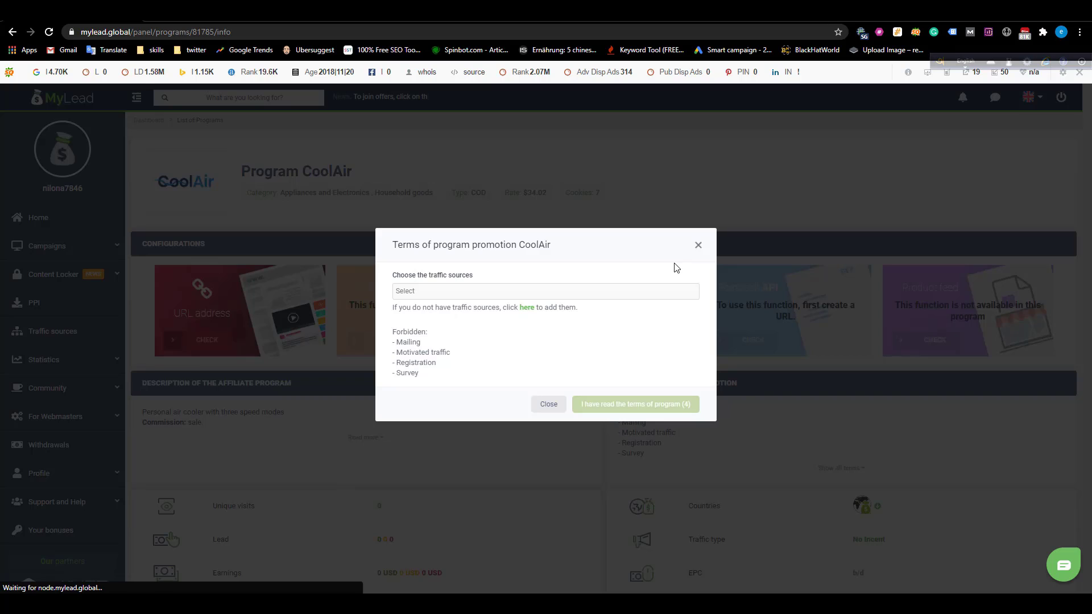
Choose the Twitter profile as CoolAir's traffic source and accept the program terms.
left_click(461, 290)
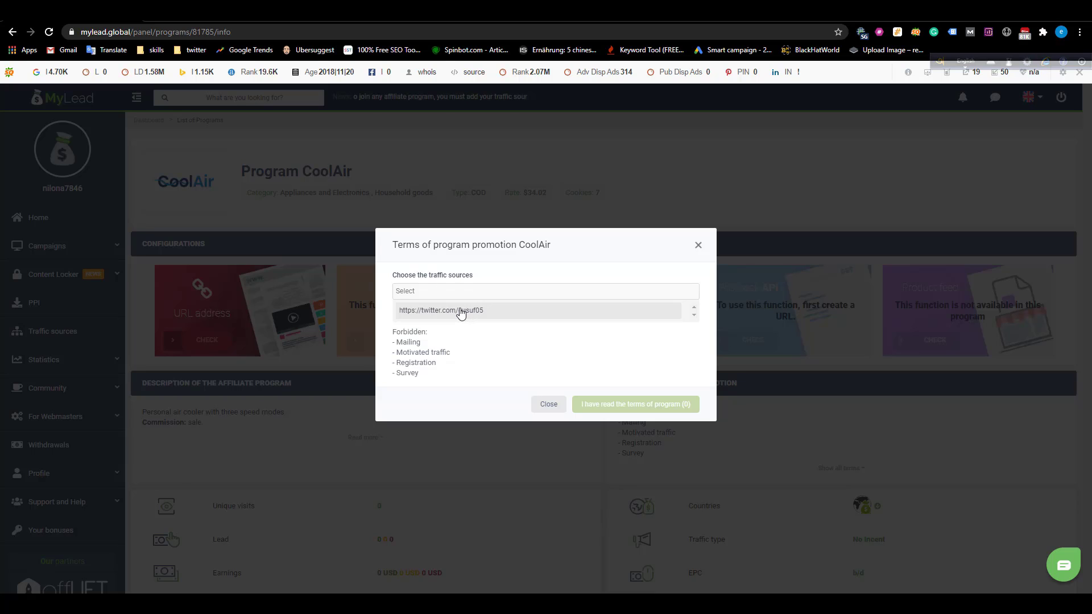
left_click(461, 312)
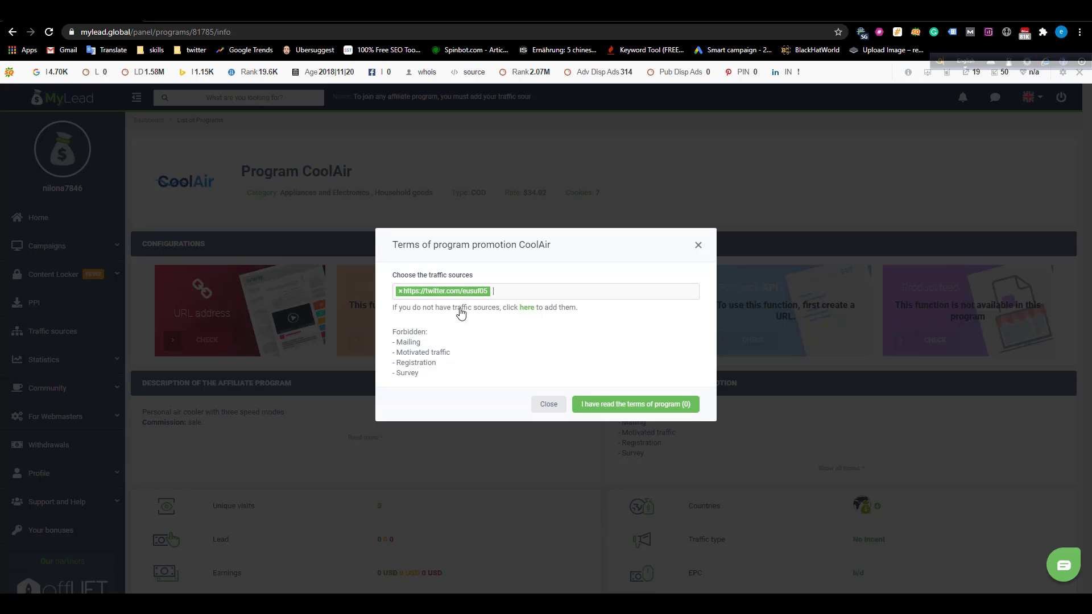
left_click(604, 404)
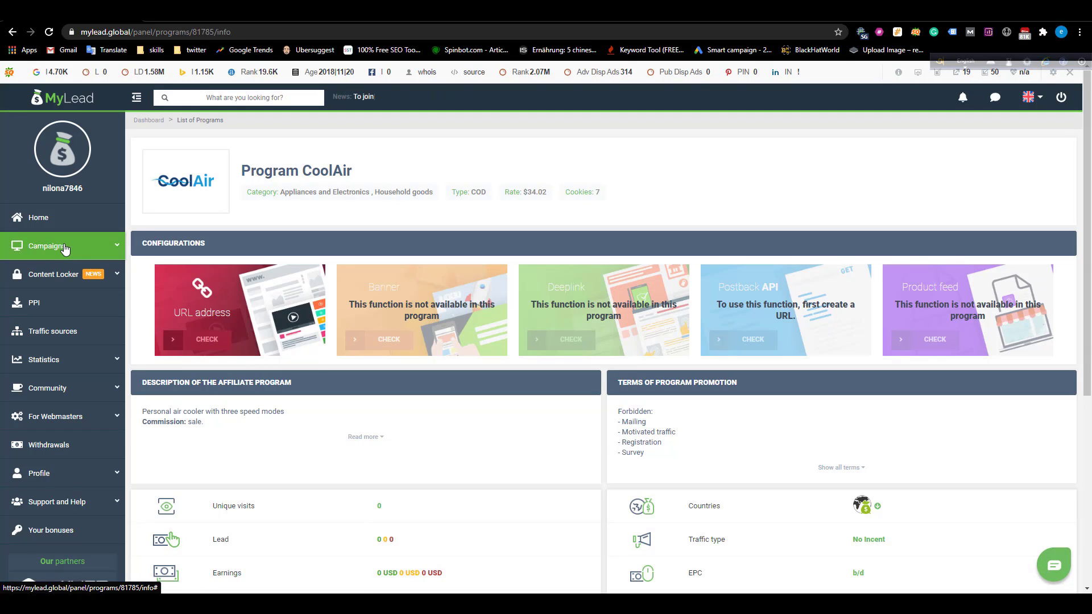
Go through Campaigns and Your configurations to the Traffic sources sidebar page.
left_click(106, 251)
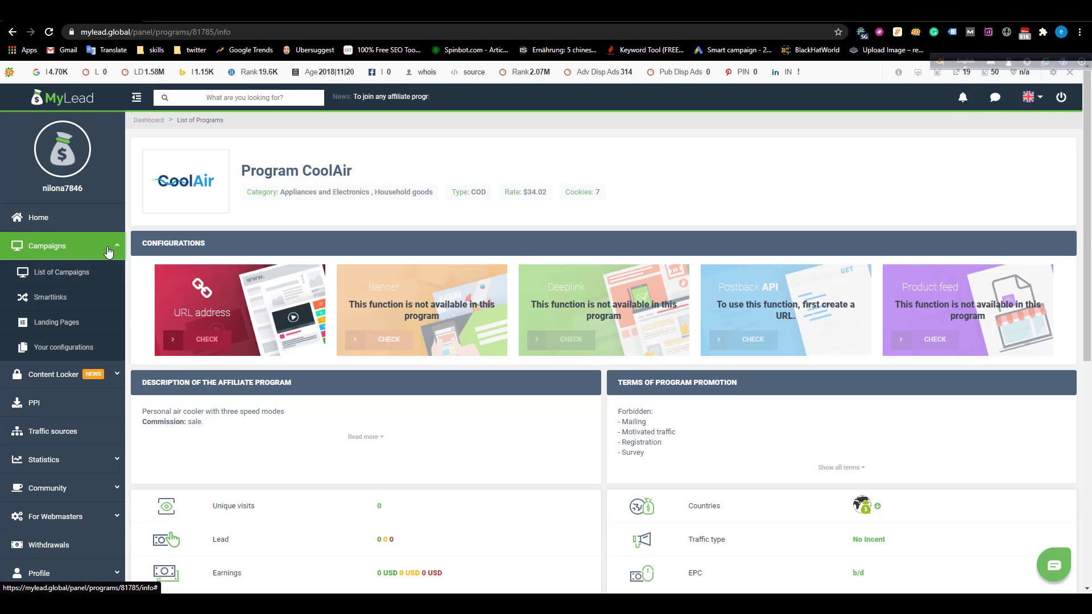
scroll(83, 352, "up", 5)
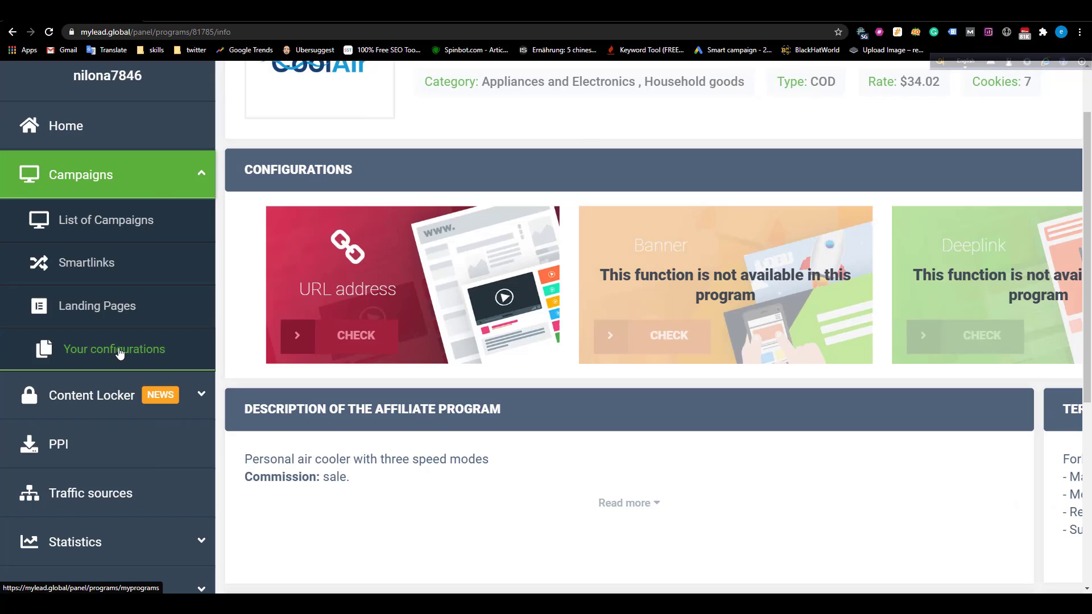
left_click(120, 354)
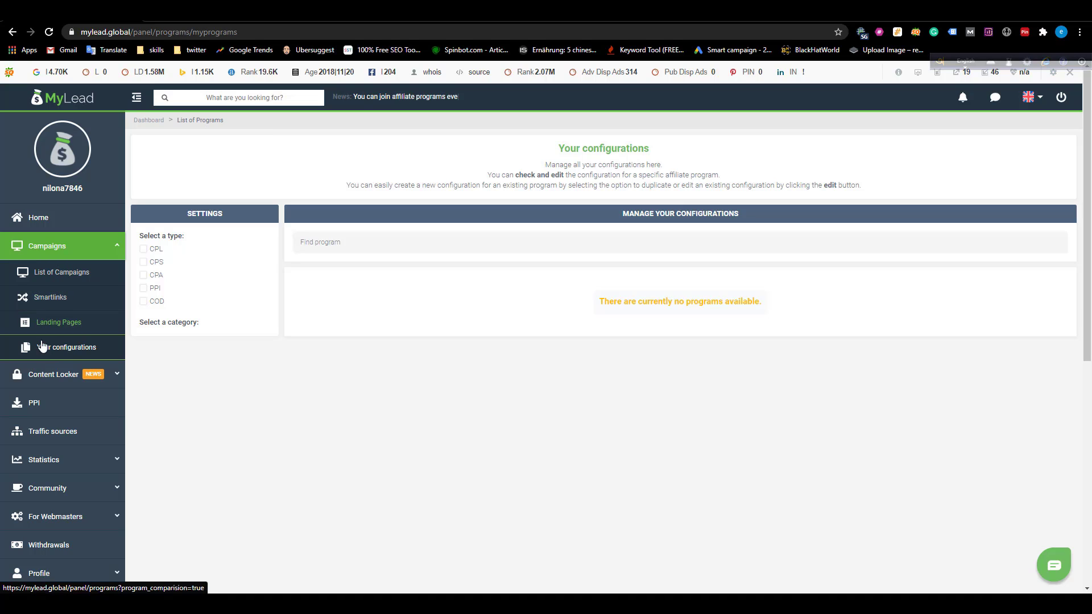
left_click(55, 431)
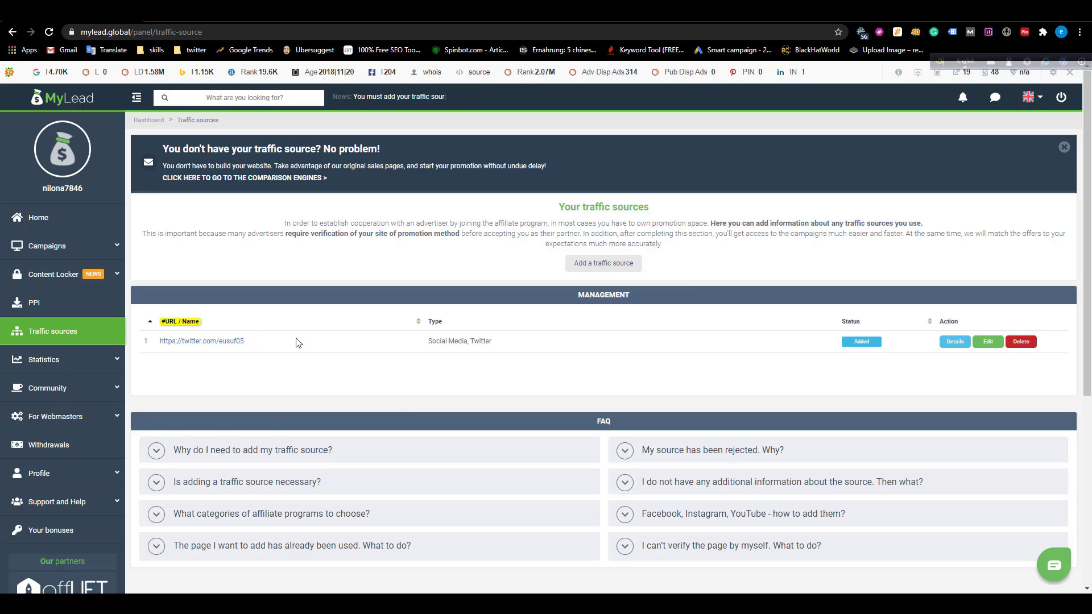
left_click(592, 267)
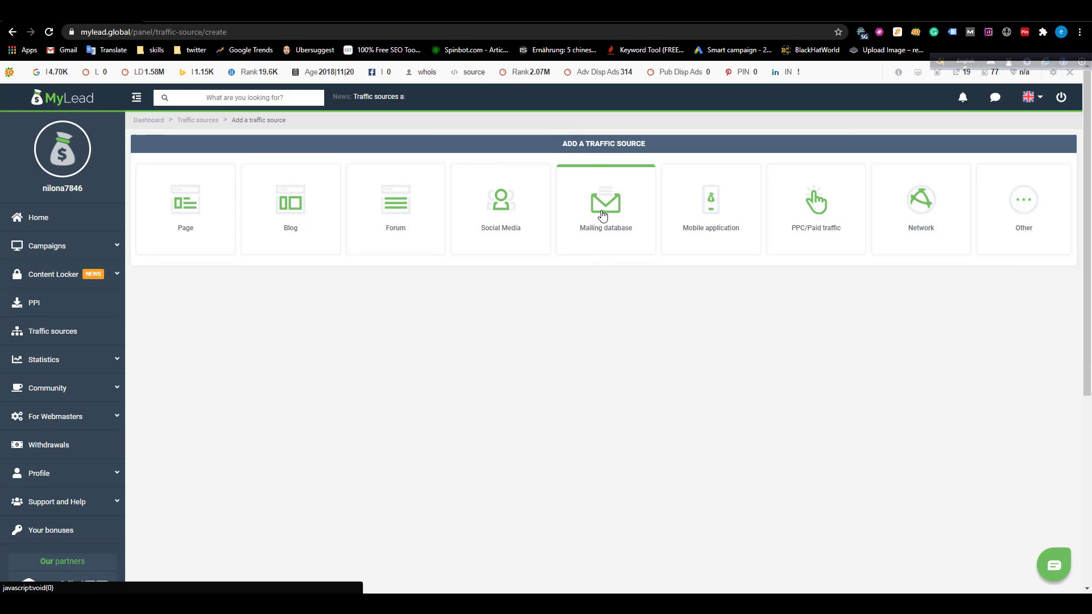
left_click(294, 220)
left_click(405, 288)
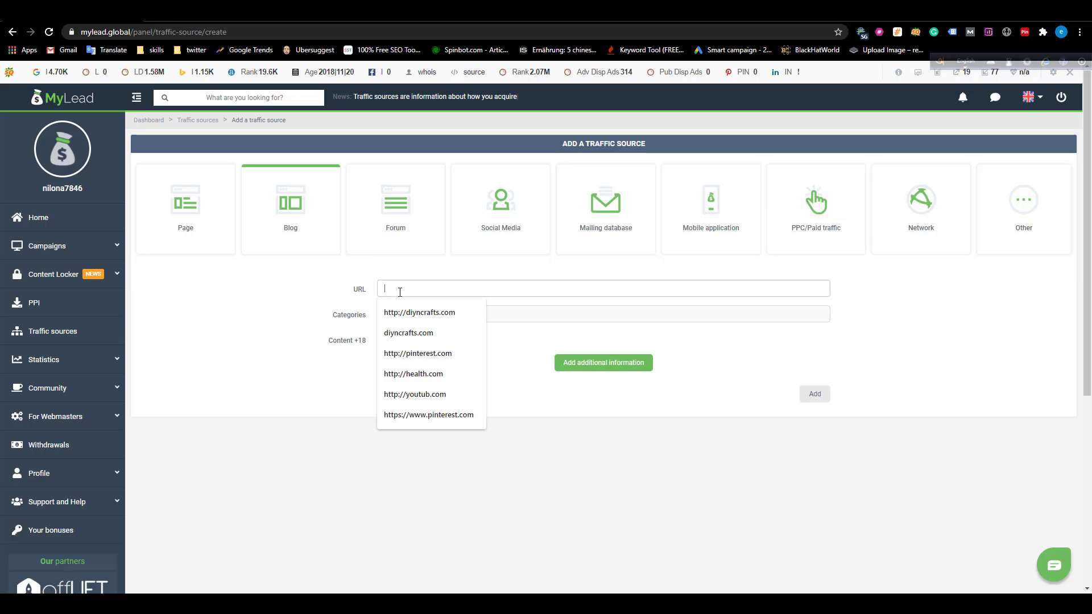
left_click(456, 317)
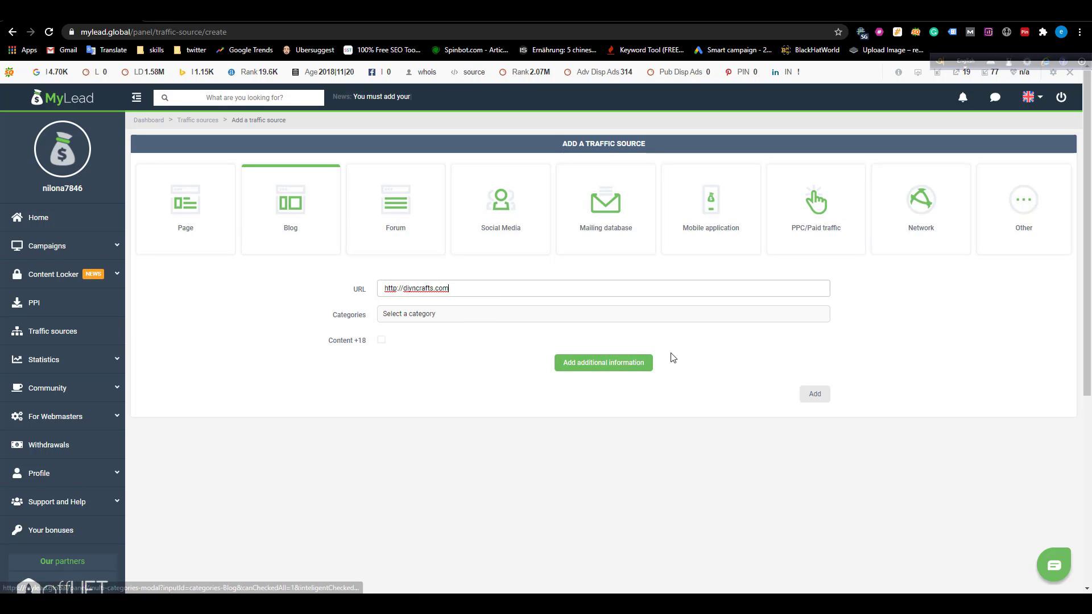
Assign the eight House and Garden categories, submit the blog, and return to the sources list.
left_click(624, 322)
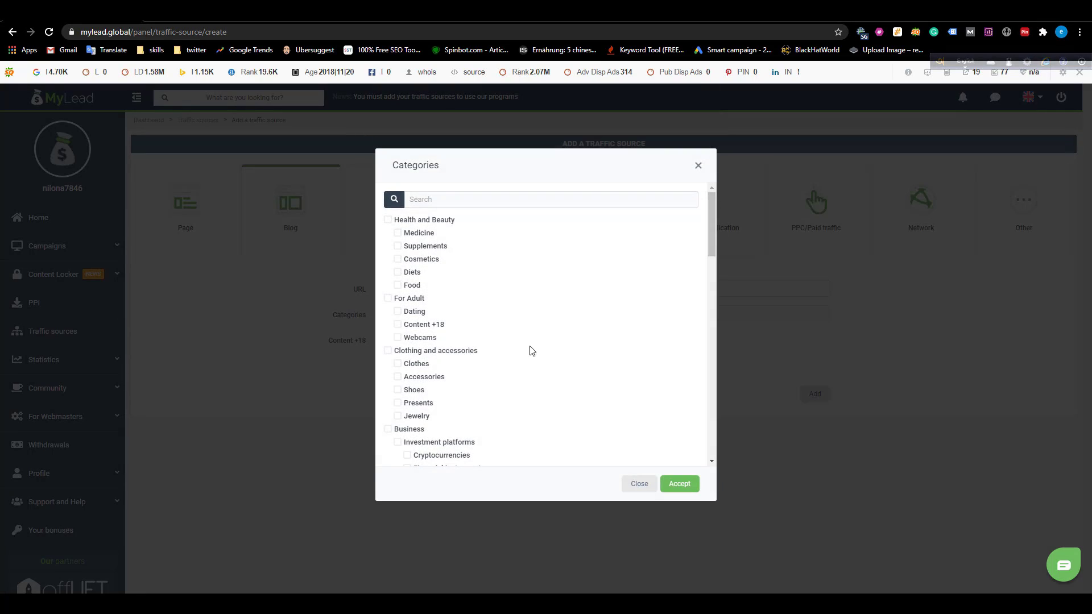
scroll(472, 370, "down", 1)
scroll(472, 370, "down", 3)
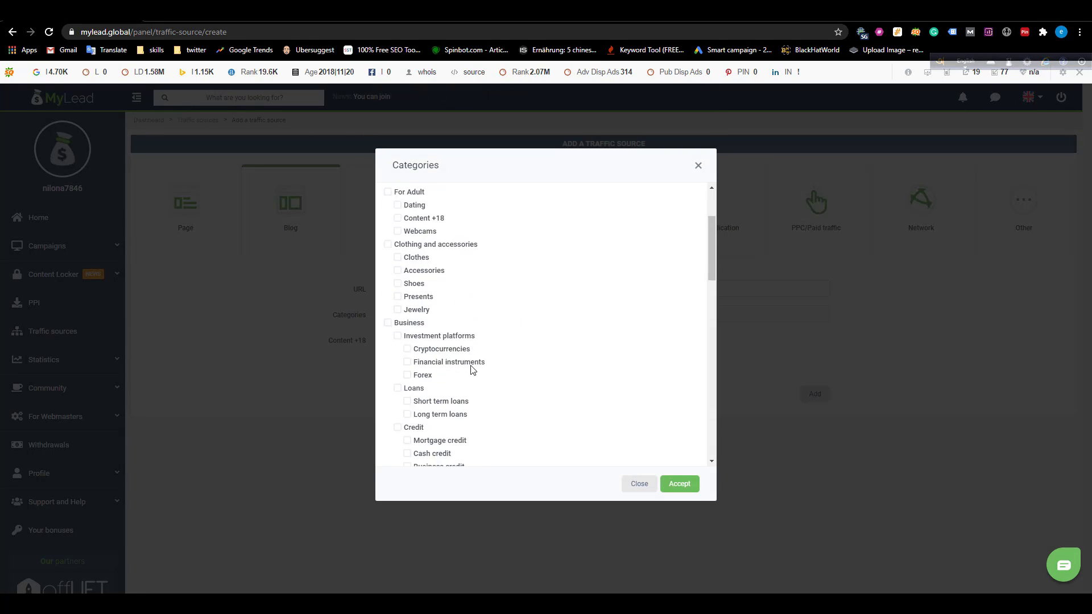
scroll(467, 266, "down", 8)
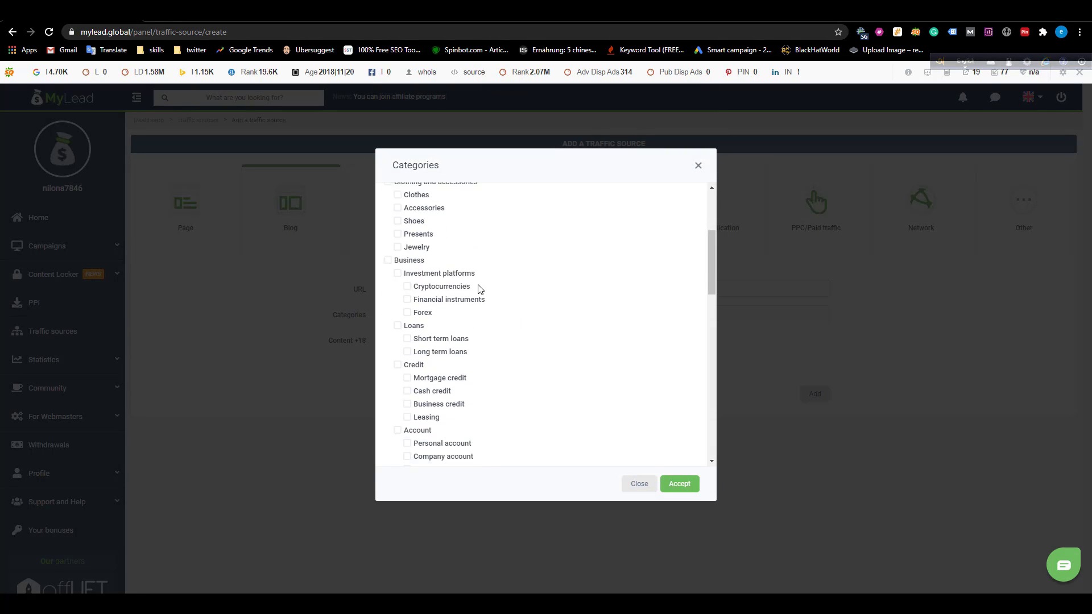
scroll(479, 289, "down", 7)
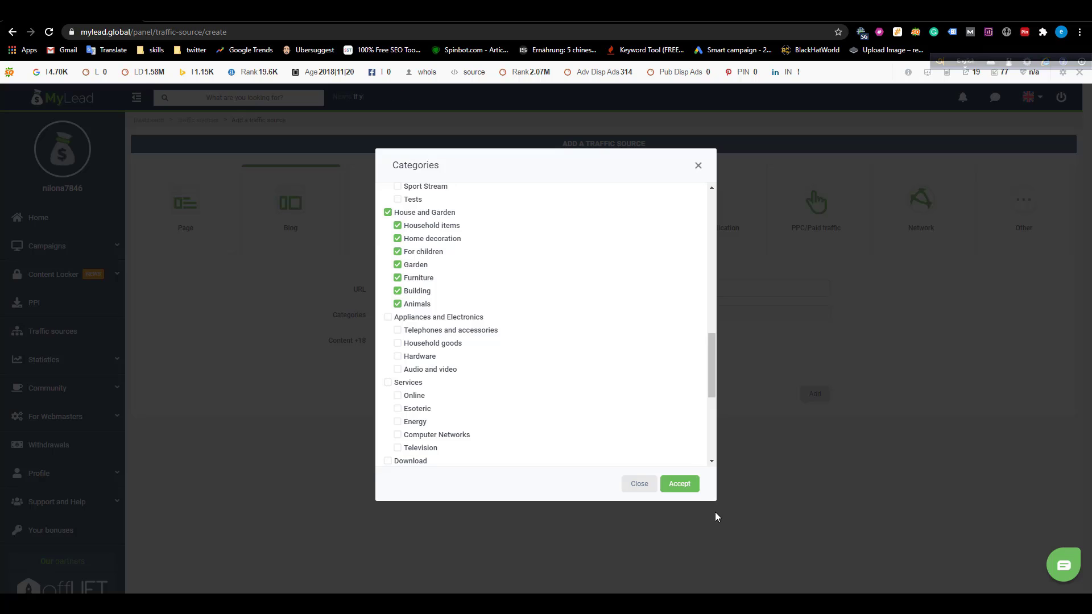
left_click(687, 491)
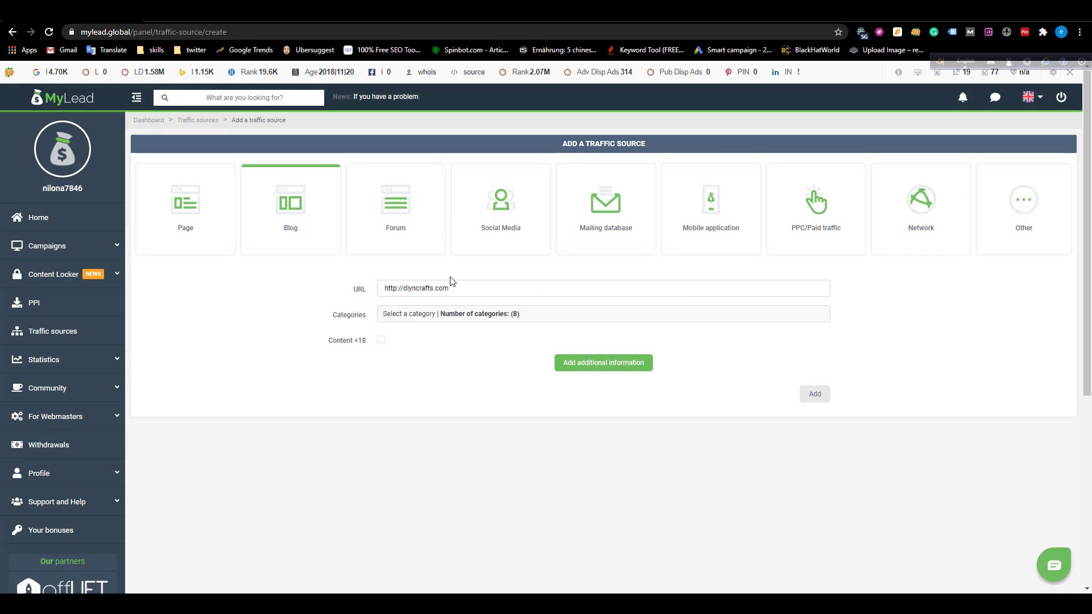
left_click(820, 400)
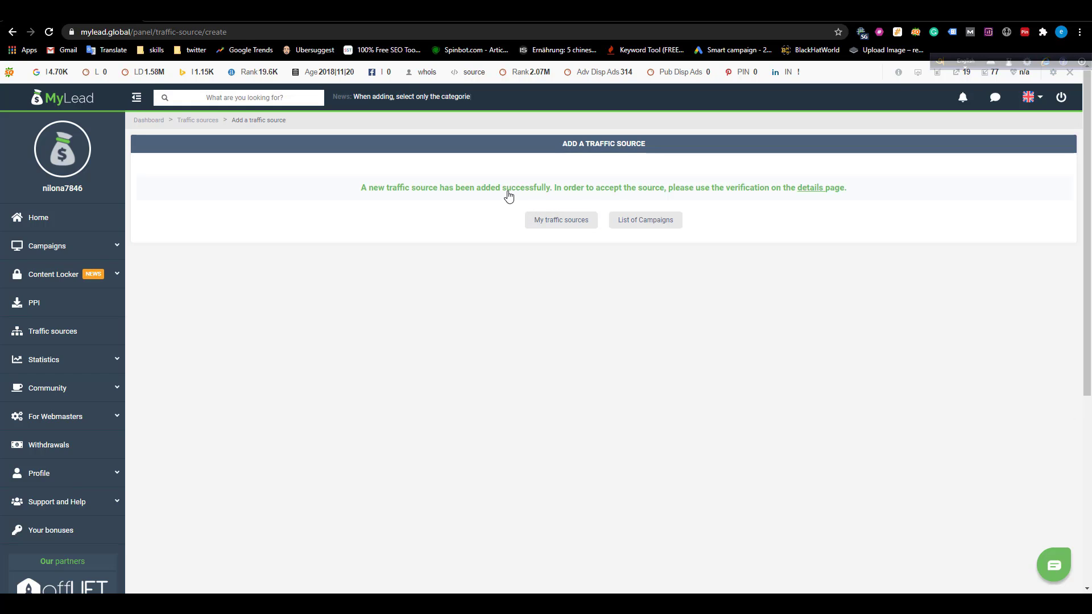
left_click(564, 223)
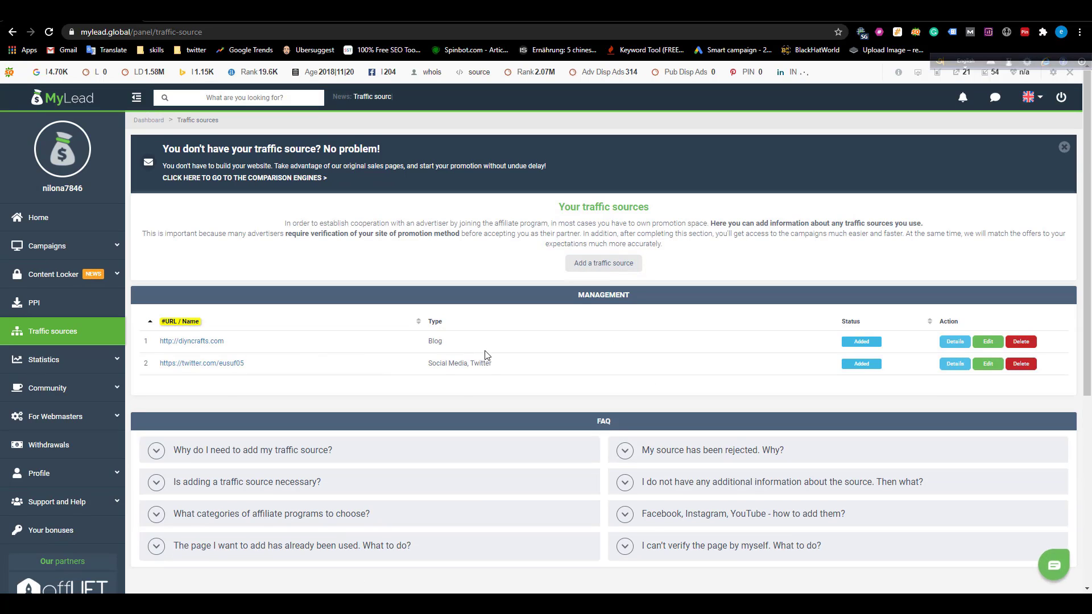
Add a Mailing database traffic source with a database size of 5000.
left_click(592, 262)
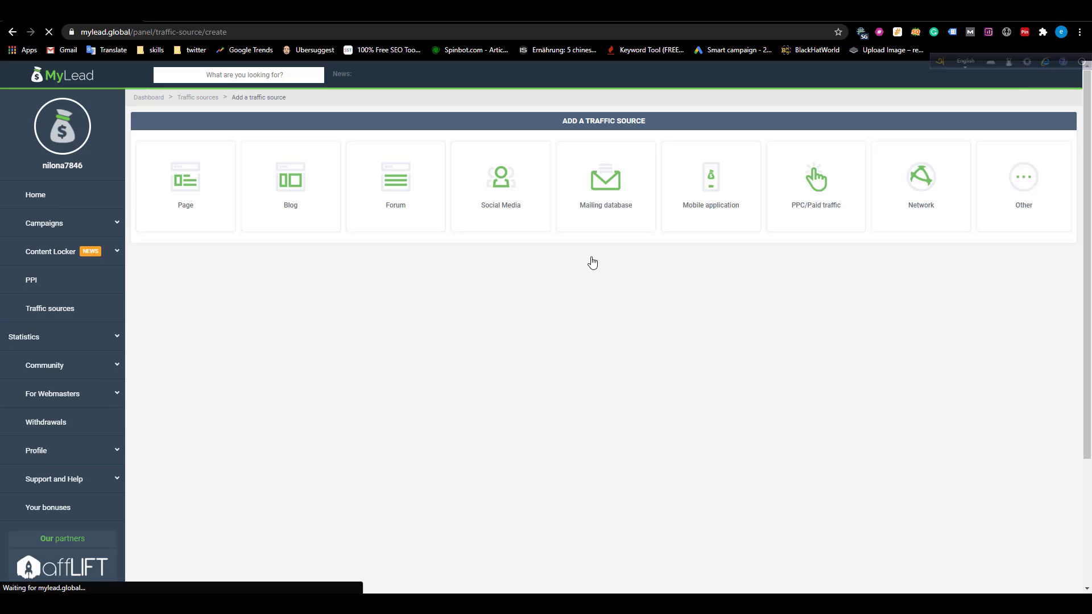
left_click(605, 212)
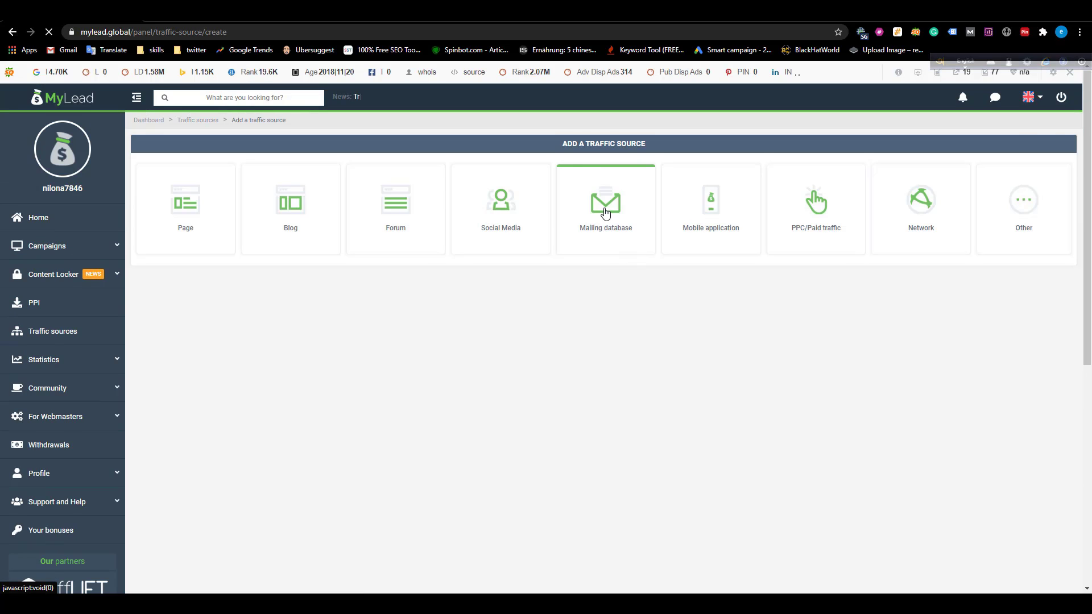
left_click(530, 287)
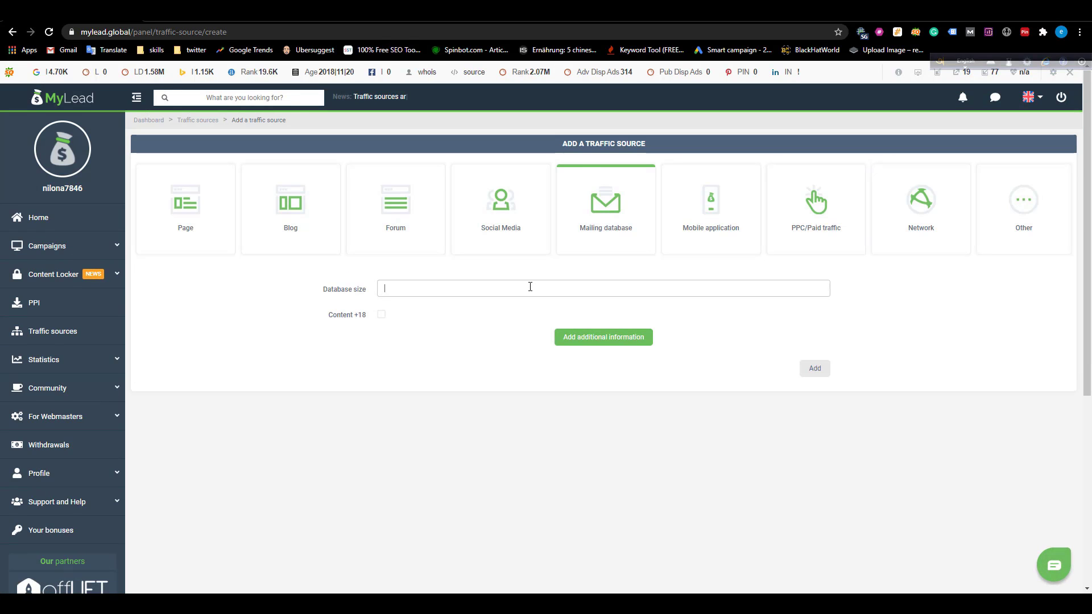
type("5000")
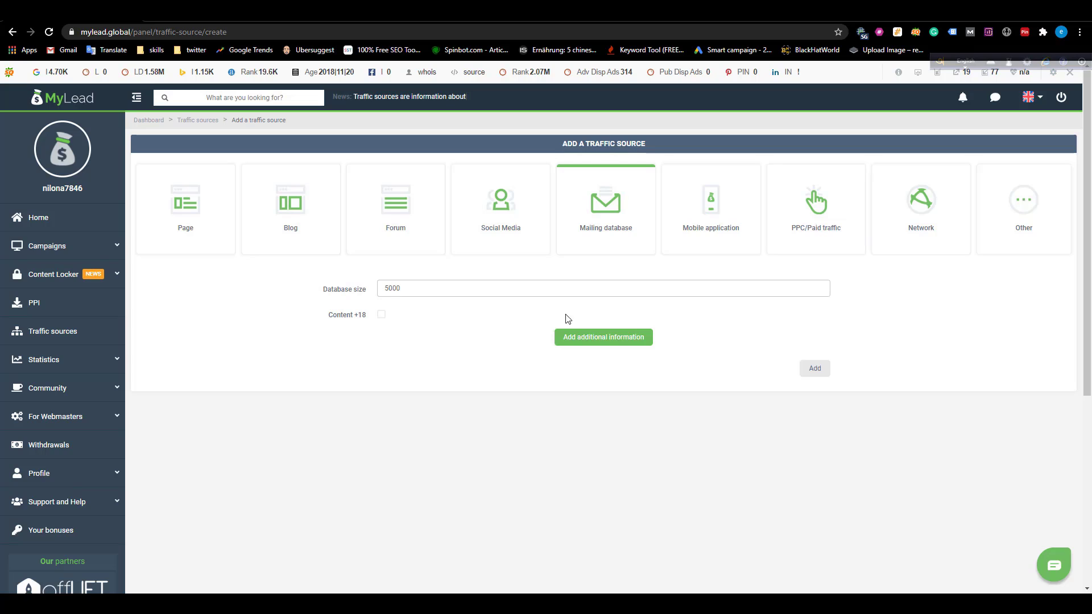
left_click(819, 371)
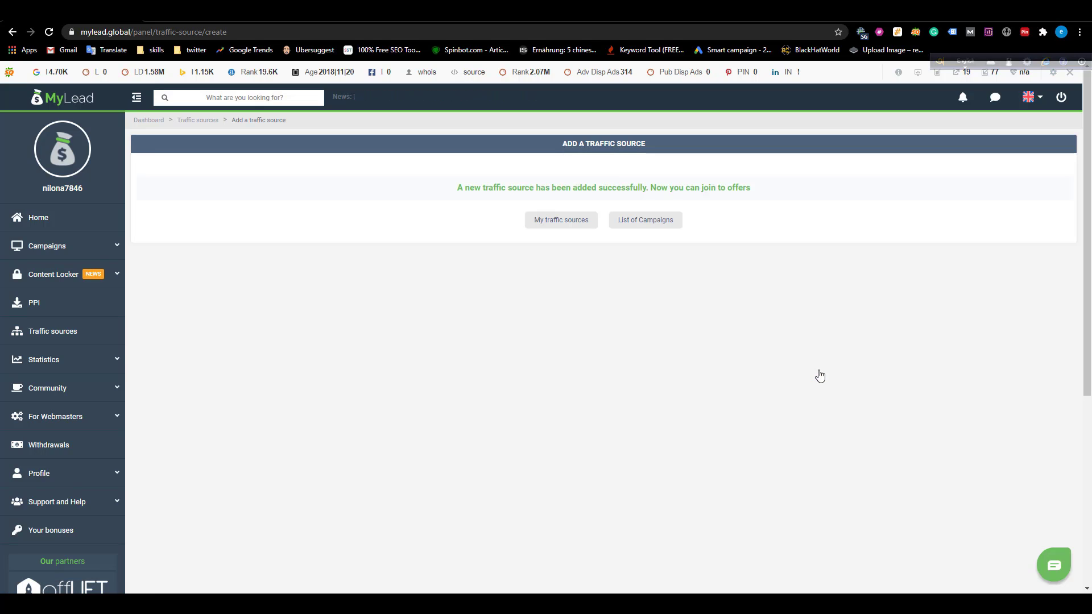
left_click(592, 229)
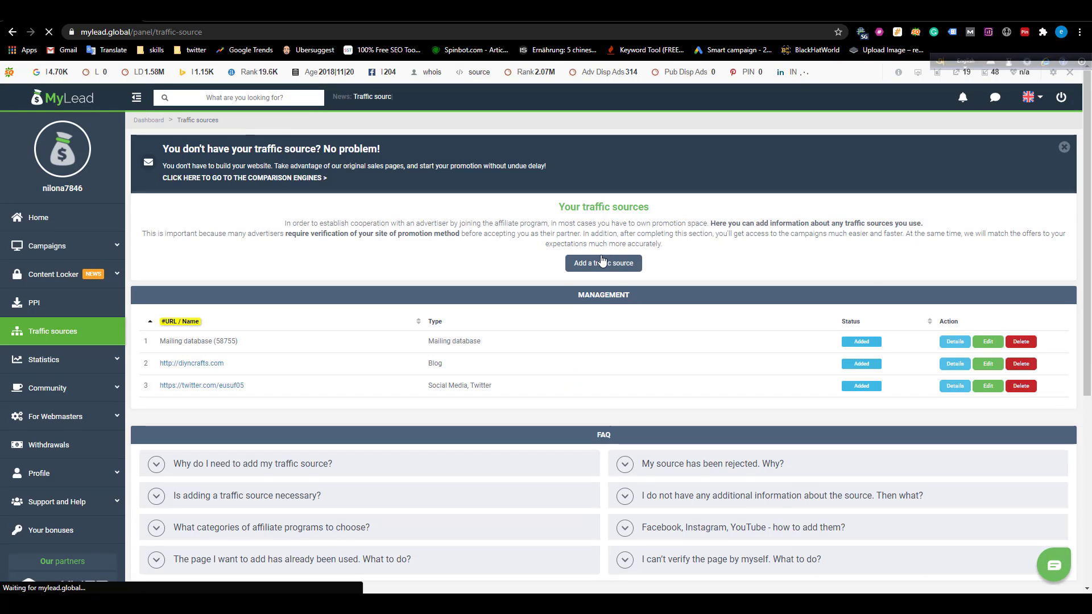
Start another Mailing database source of size 5000 and reveal the additional information fields.
left_click(603, 261)
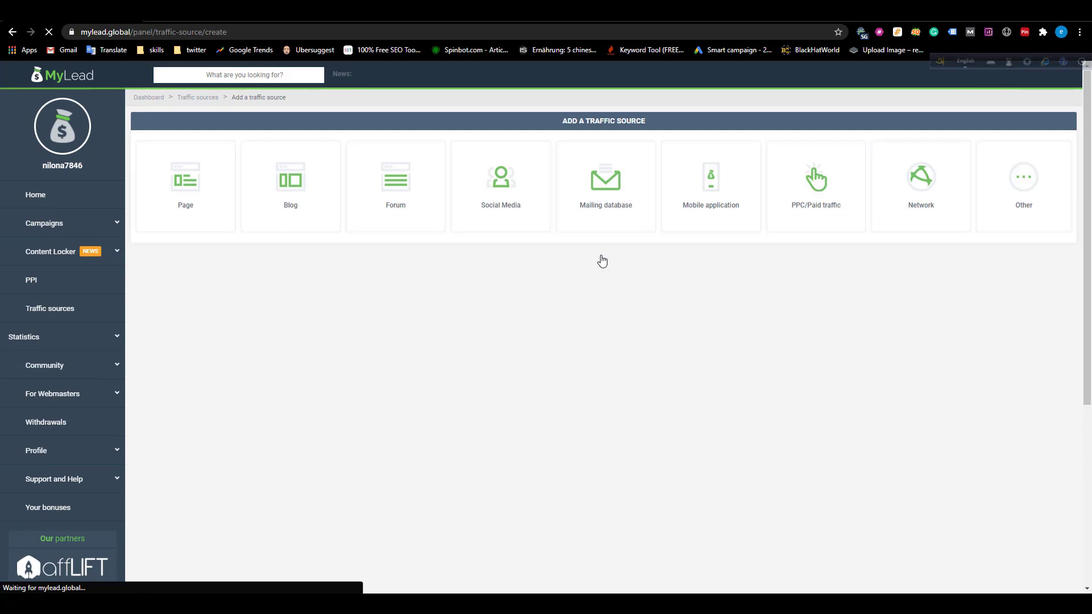
left_click(589, 201)
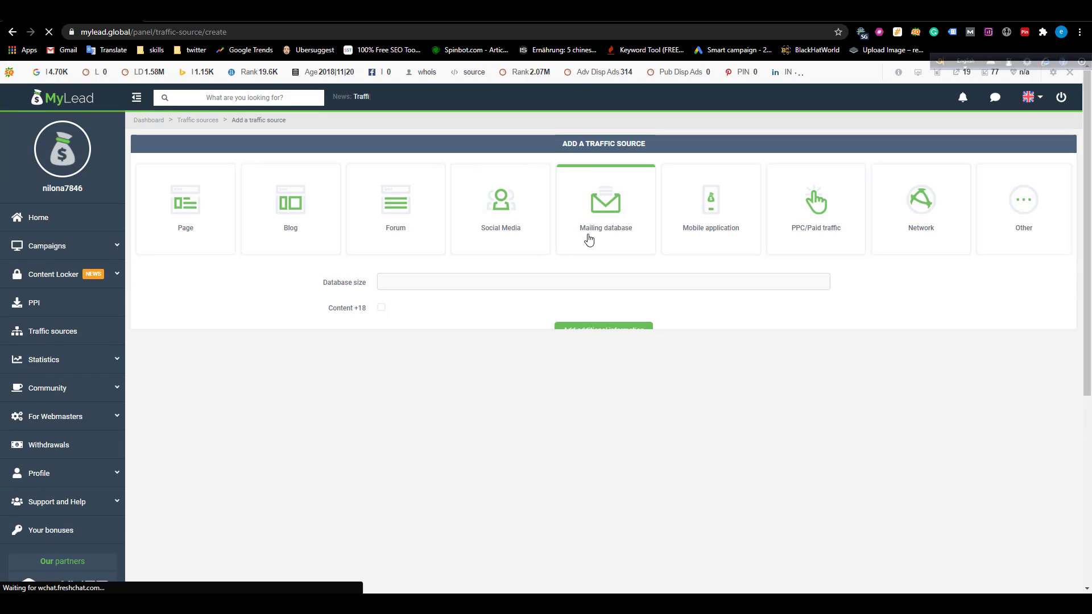
left_click(575, 287)
type("5000")
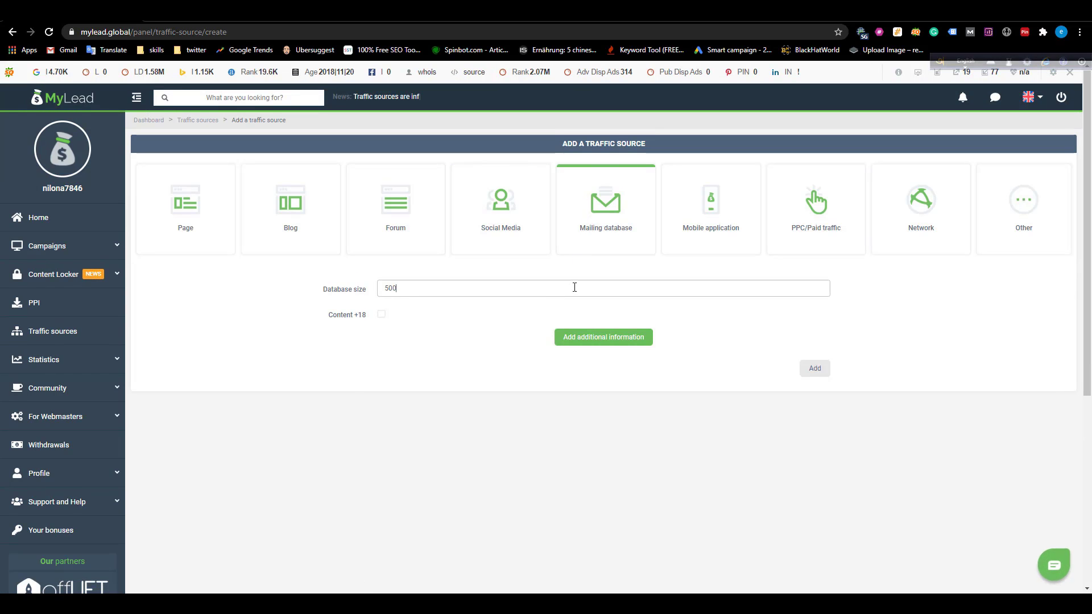
left_click(584, 337)
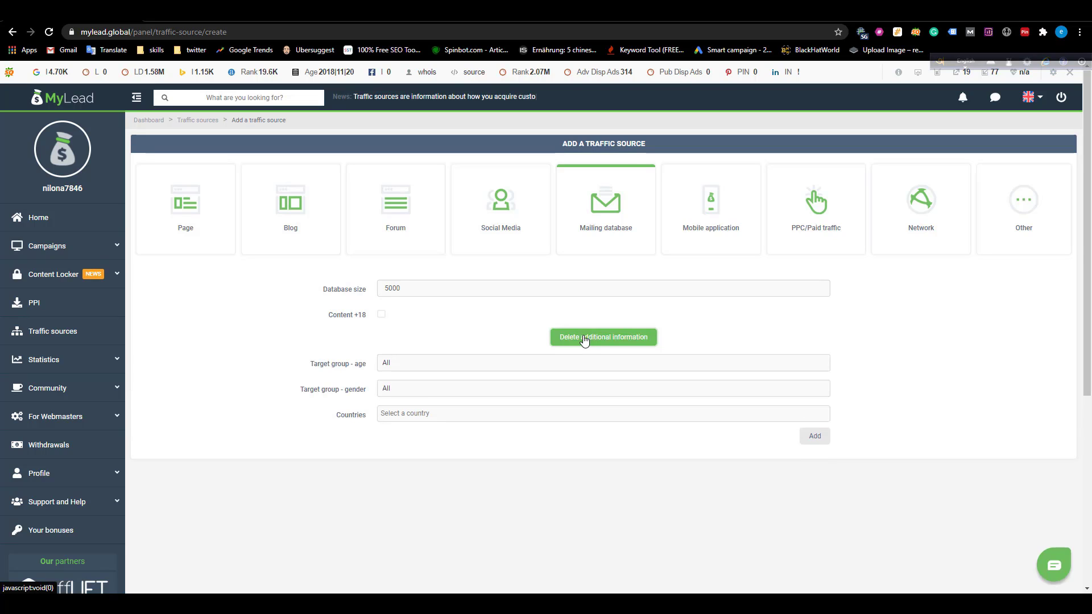
Target United States of America and Canada as countries and submit the source.
left_click(485, 411)
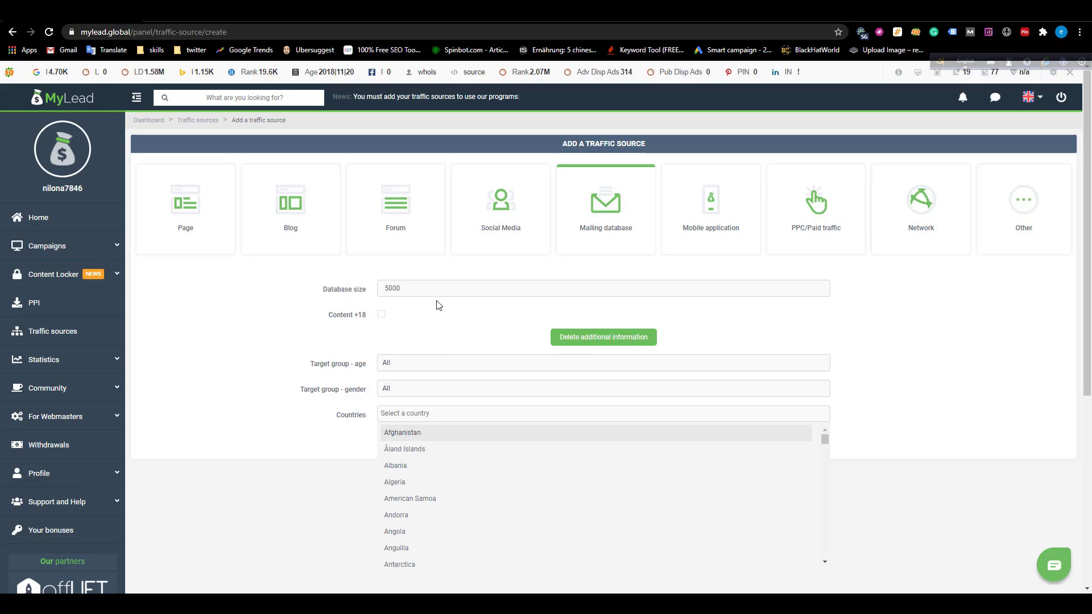
double_click(381, 289)
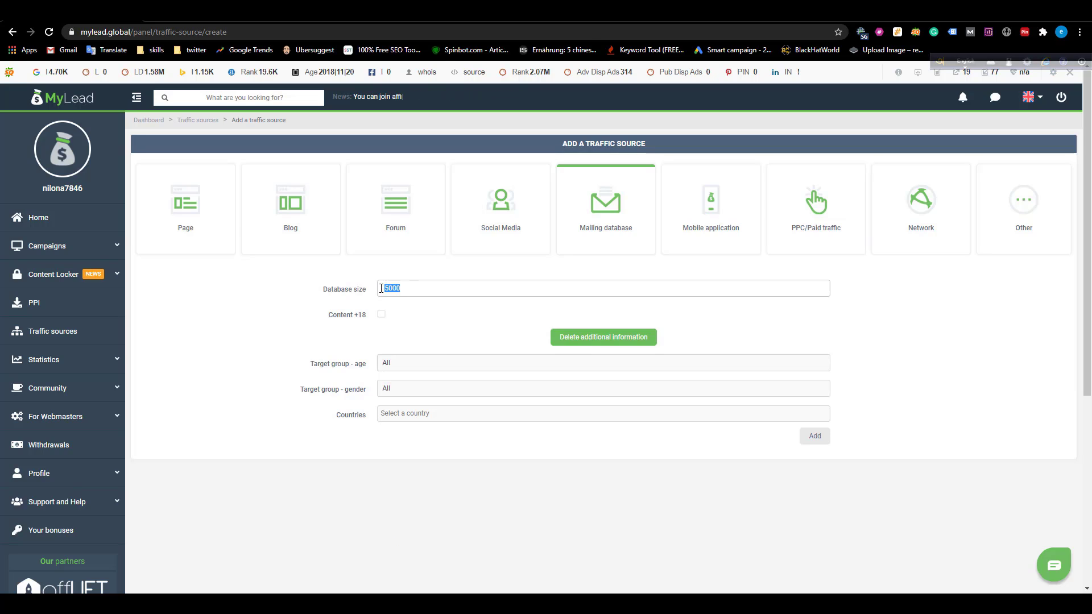
left_click(438, 413)
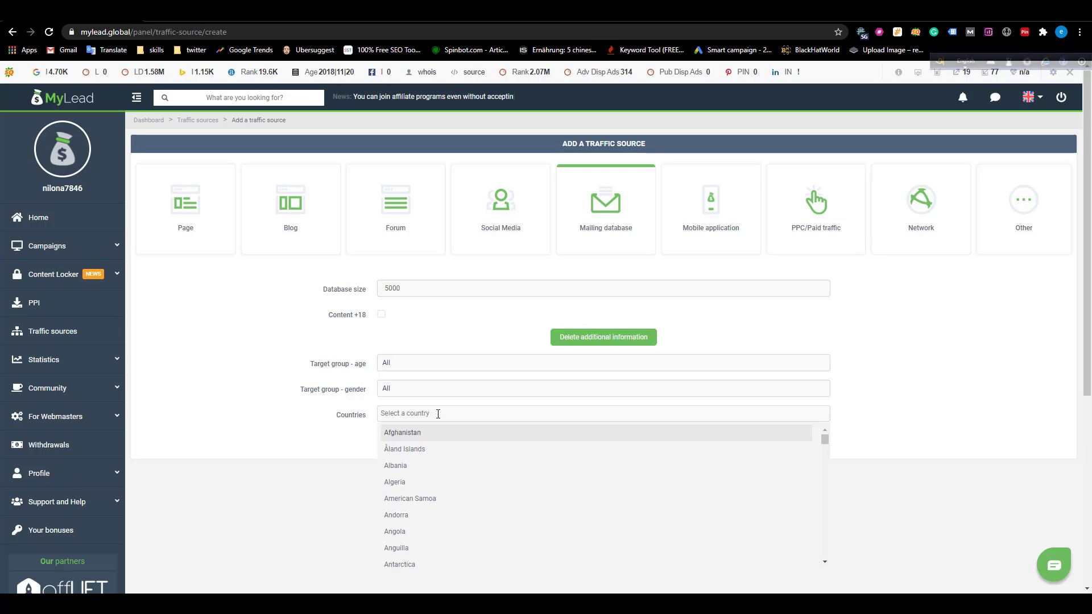
type("unite")
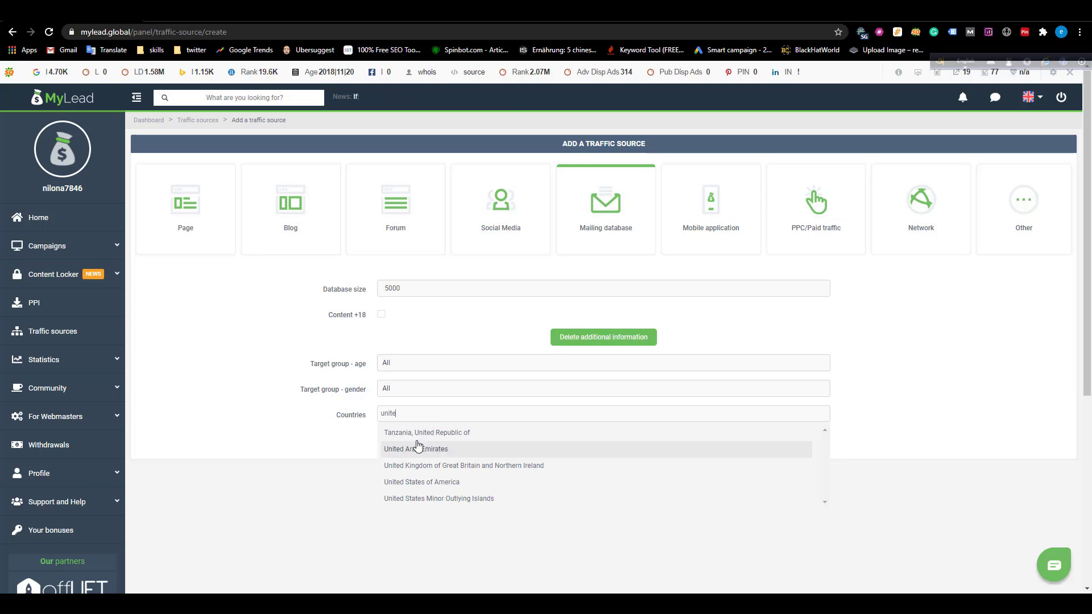
left_click(454, 483)
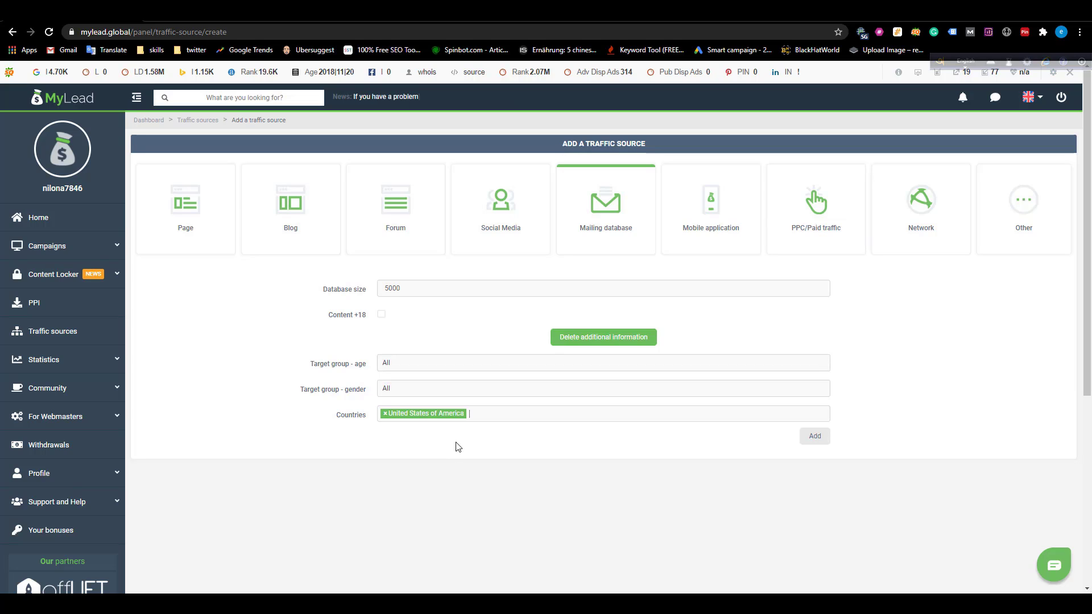
type("cana")
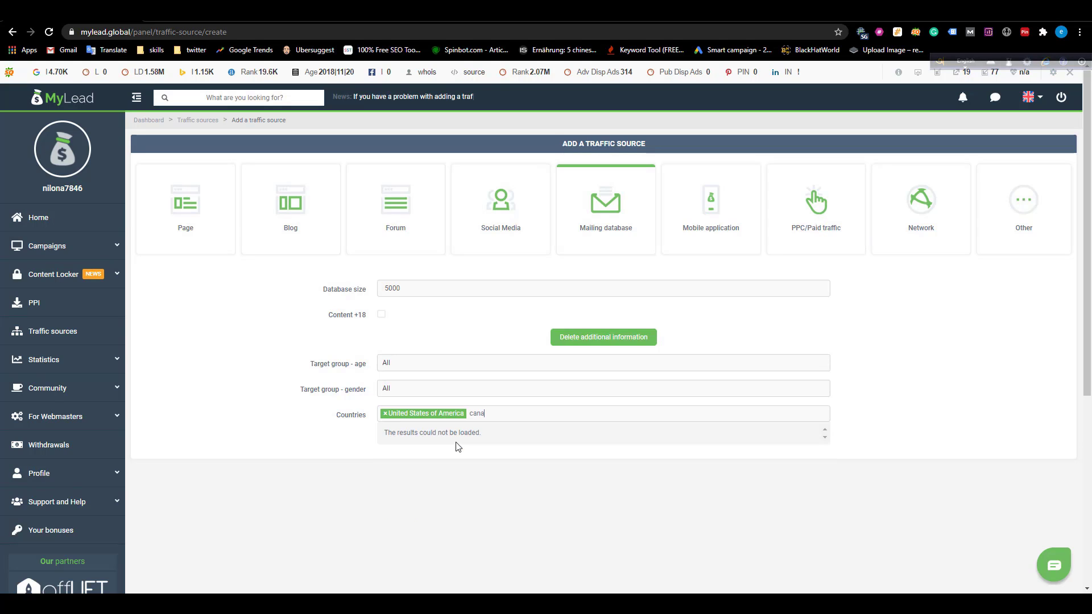
type("da")
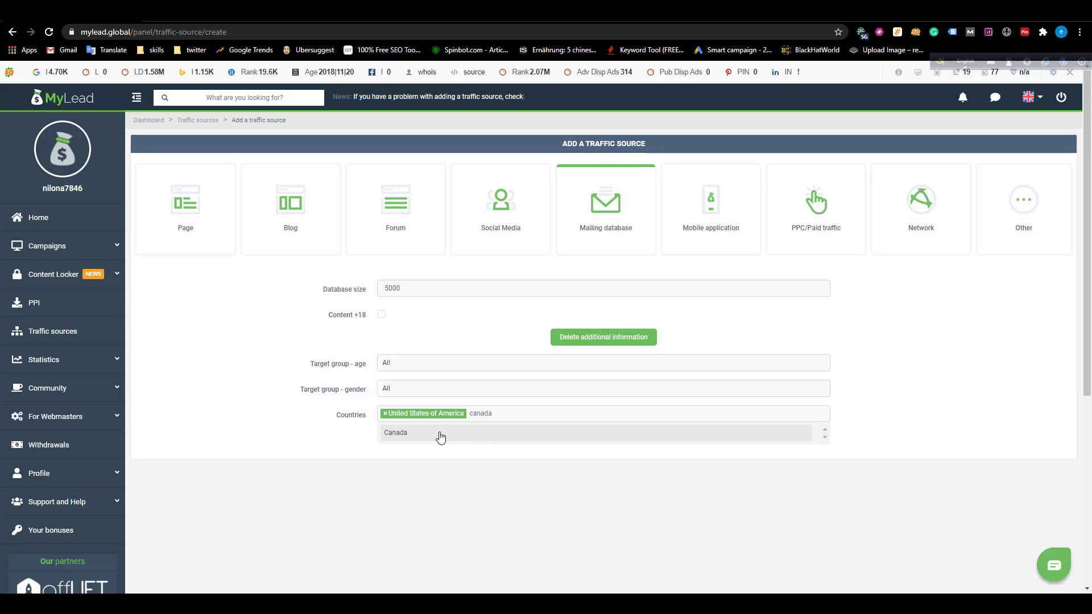
left_click(439, 436)
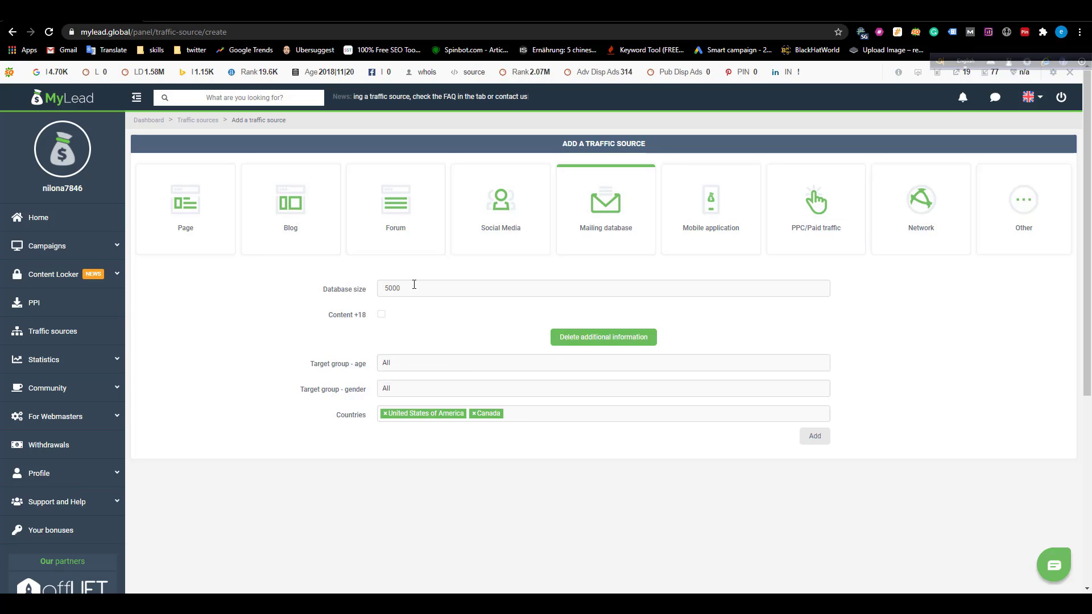
left_click_drag(410, 284, 359, 291)
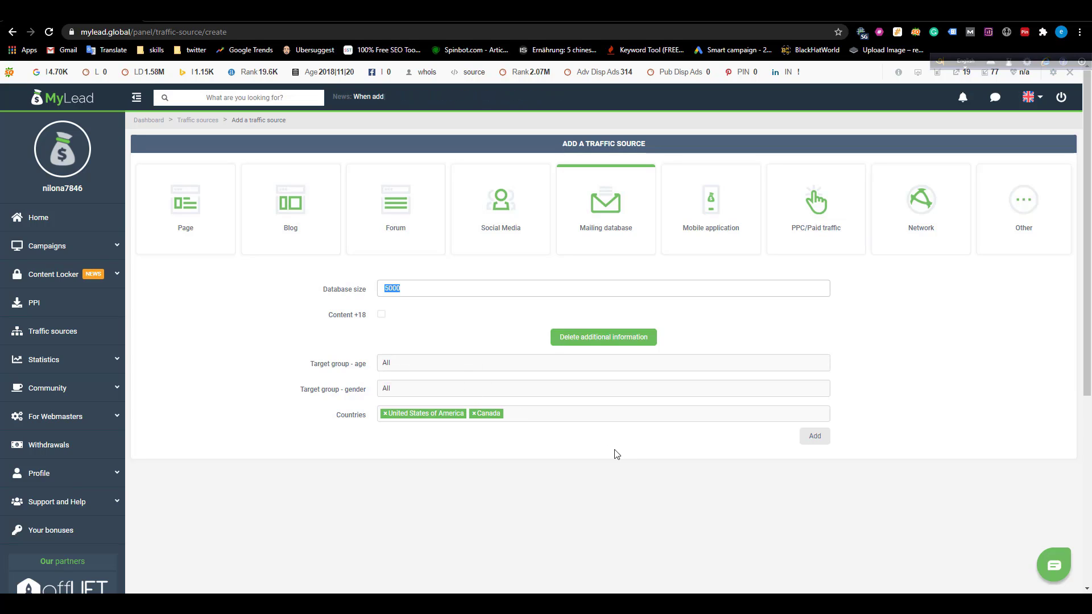
left_click(815, 436)
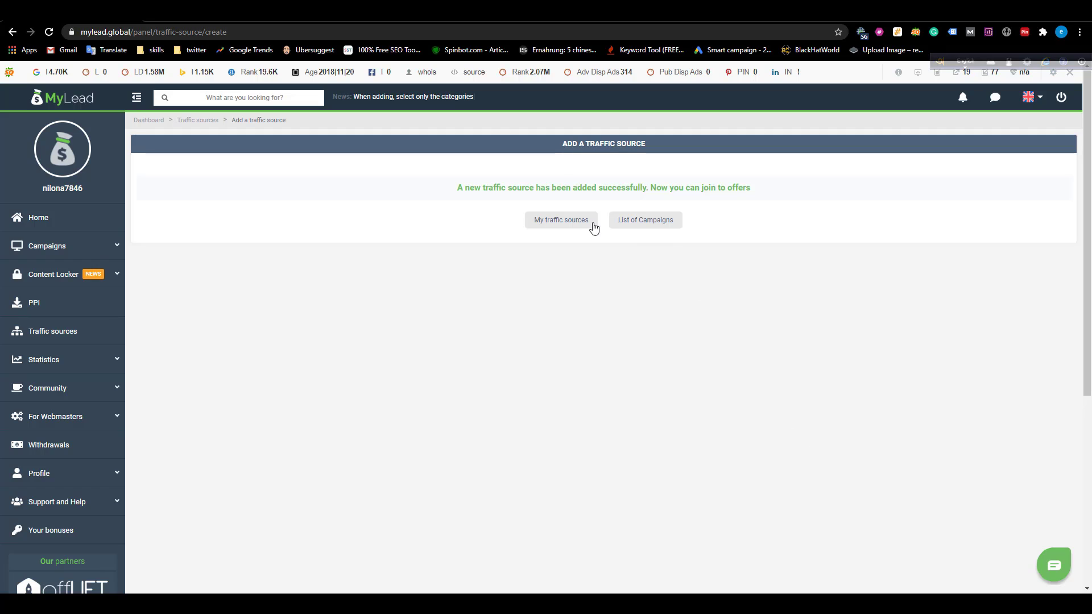
Add FB ADS as a PPC/Paid traffic source, making five entries in the list.
left_click(594, 227)
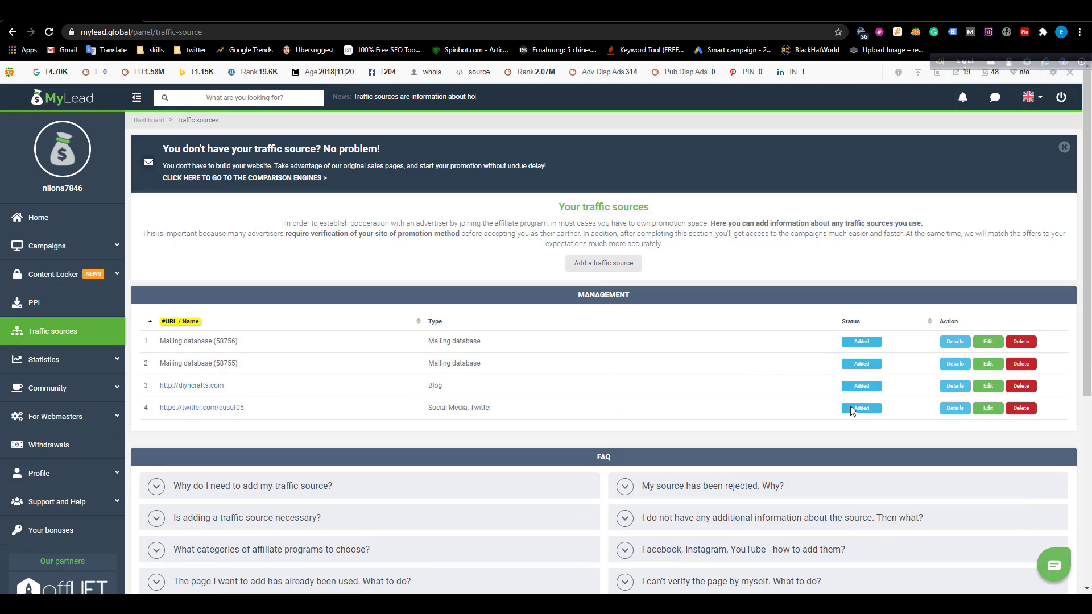
left_click(586, 265)
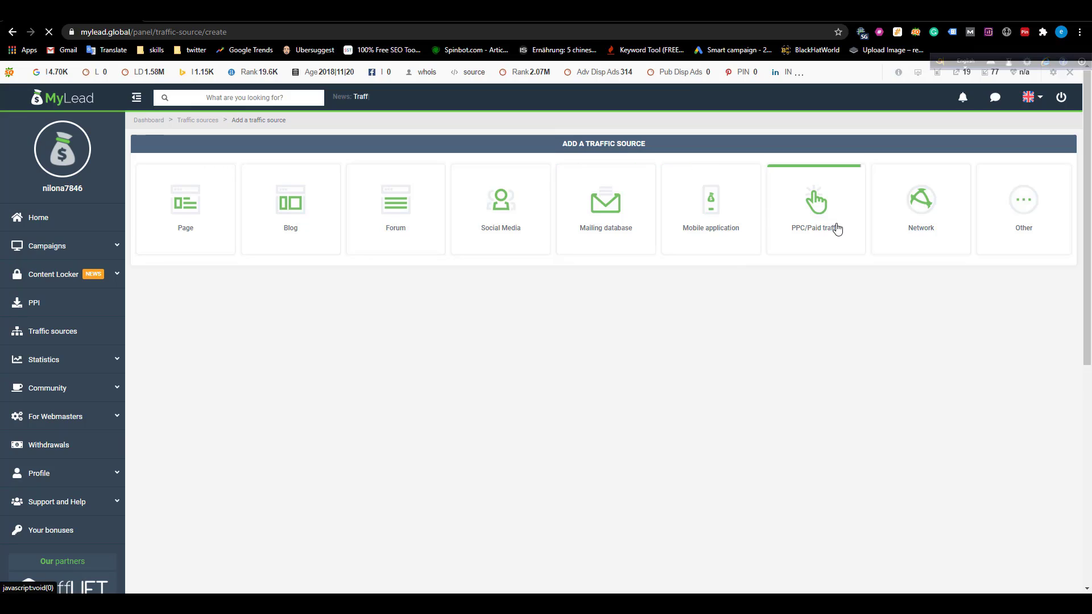
left_click(812, 225)
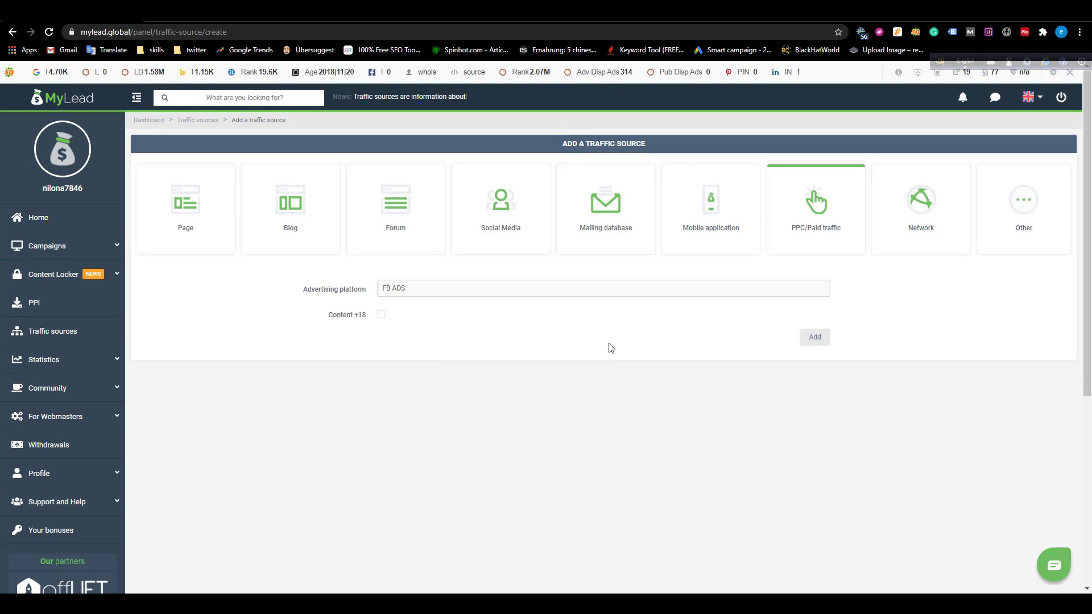
left_click(815, 338)
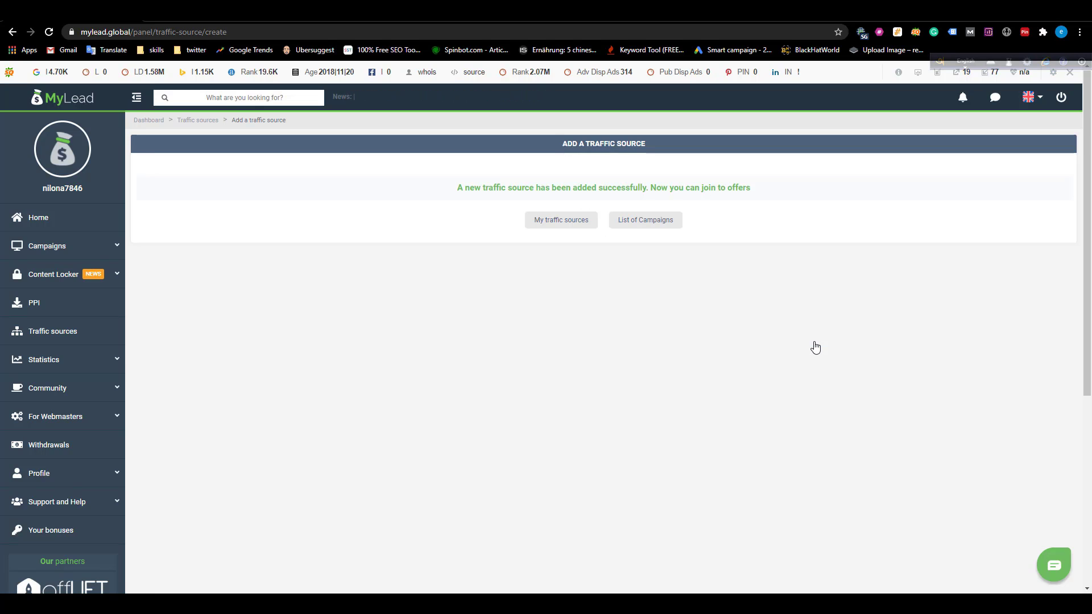
left_click(551, 224)
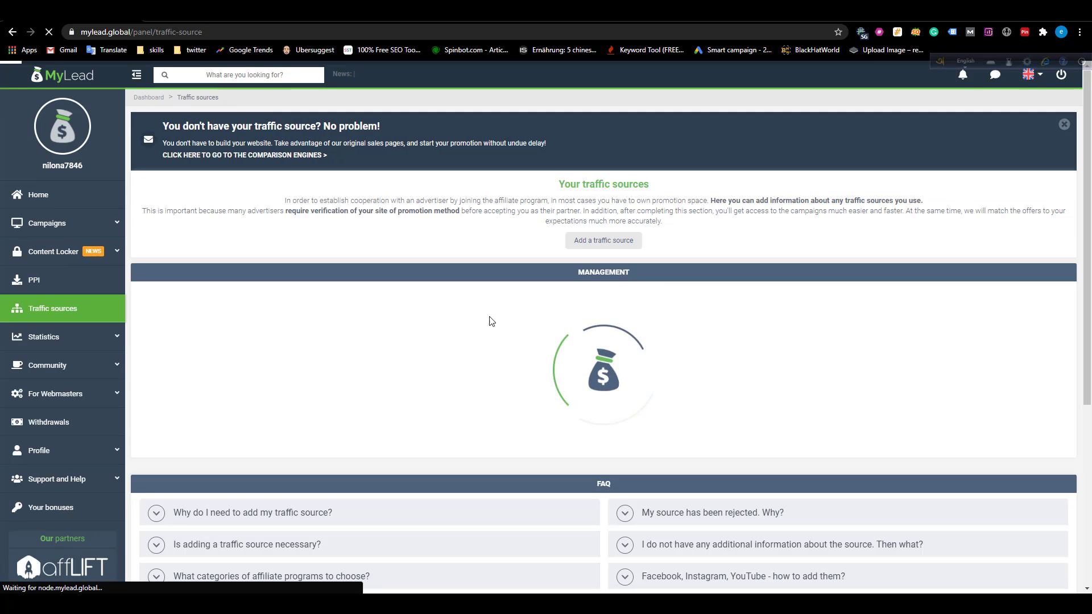
scroll(396, 313, "down", 1)
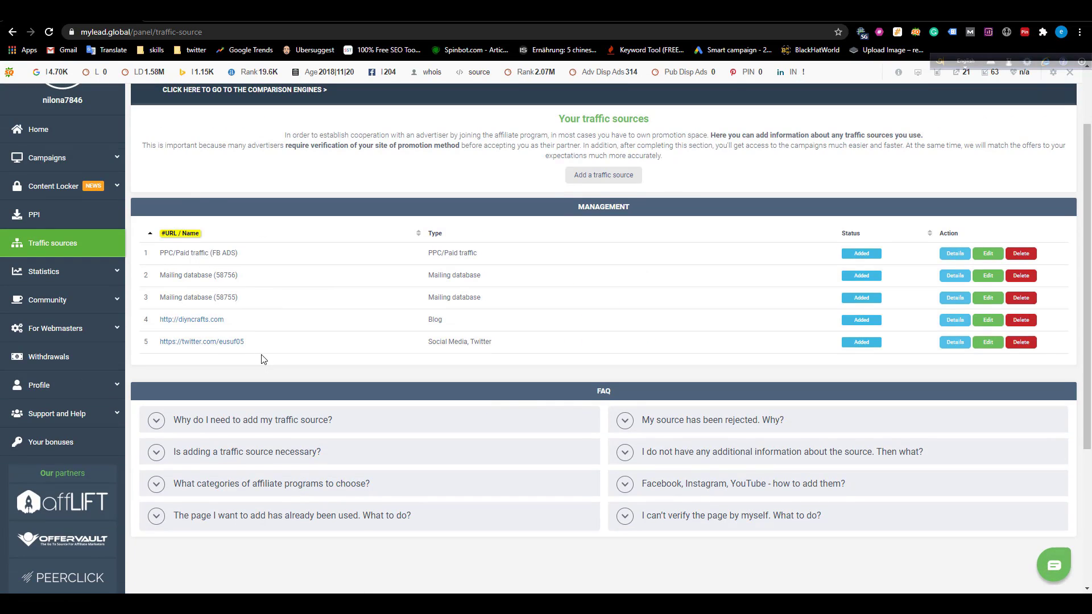
Filter the campaign list to COD offers in Canada, leaving ProExtender, SnoWhite and CoolAir.
left_click(47, 163)
left_click(49, 192)
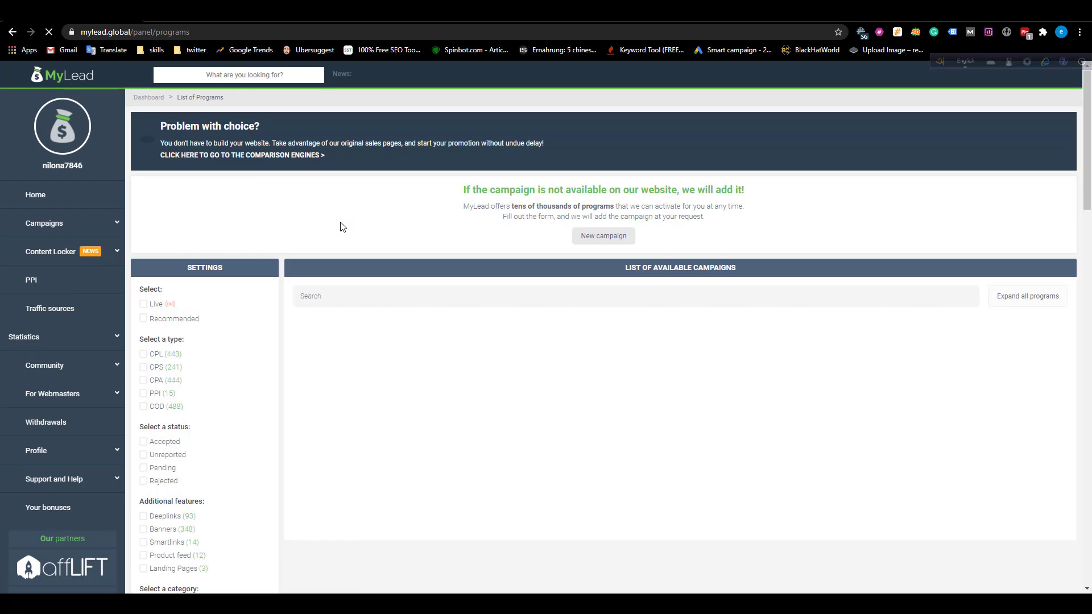
scroll(413, 294, "down", 2)
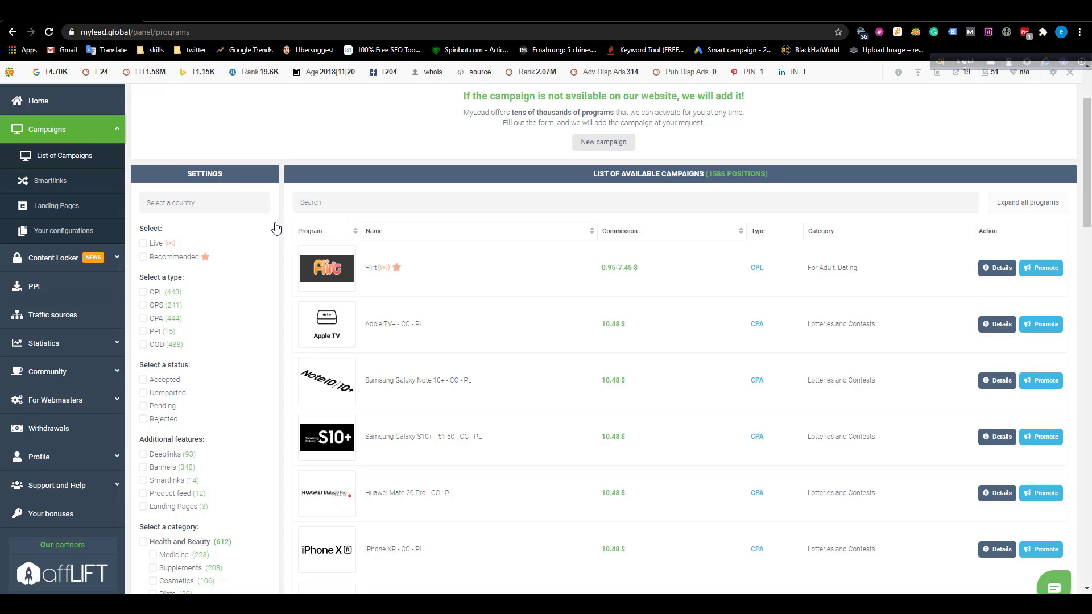
left_click(193, 197)
type("u")
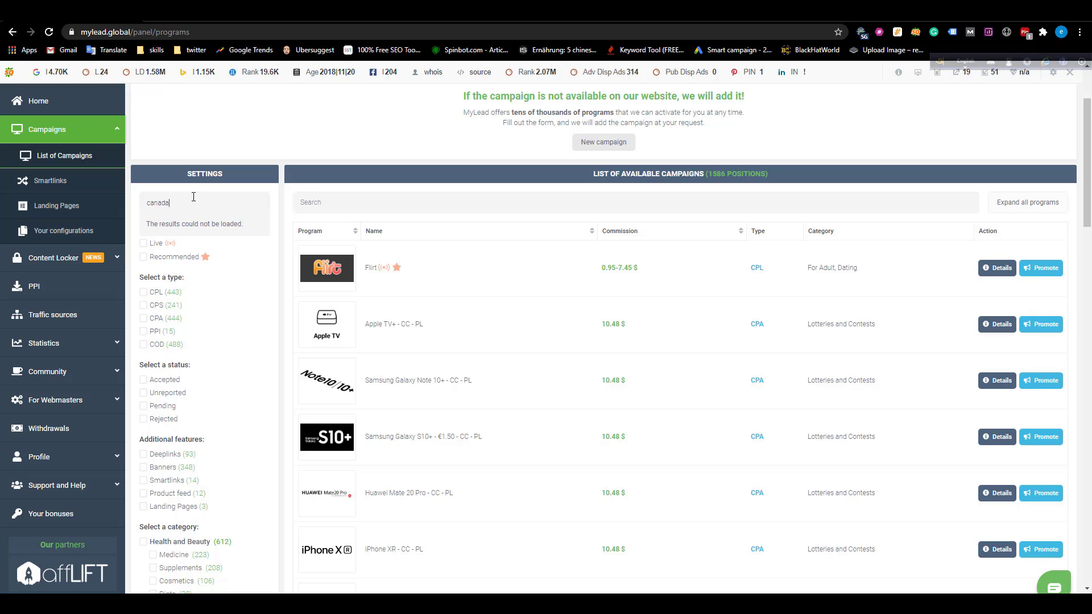
left_click(143, 344)
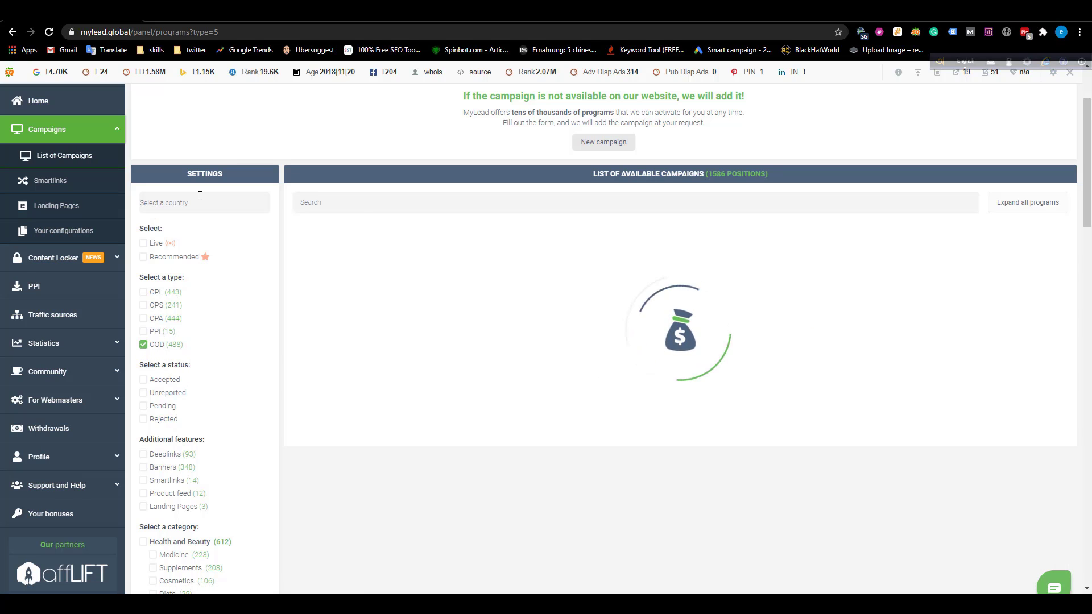
type("cana")
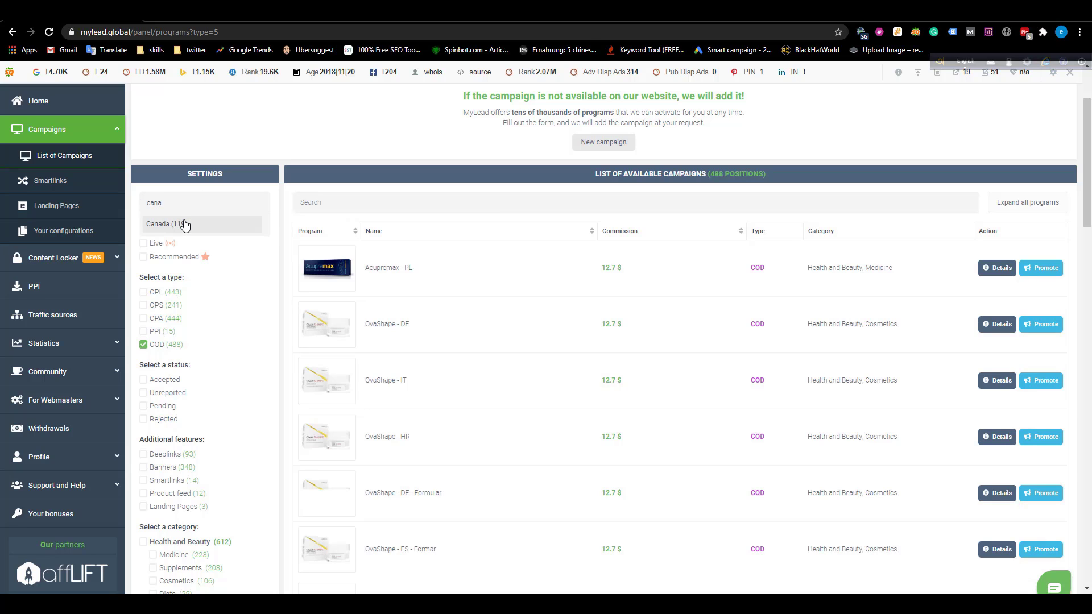
left_click(181, 223)
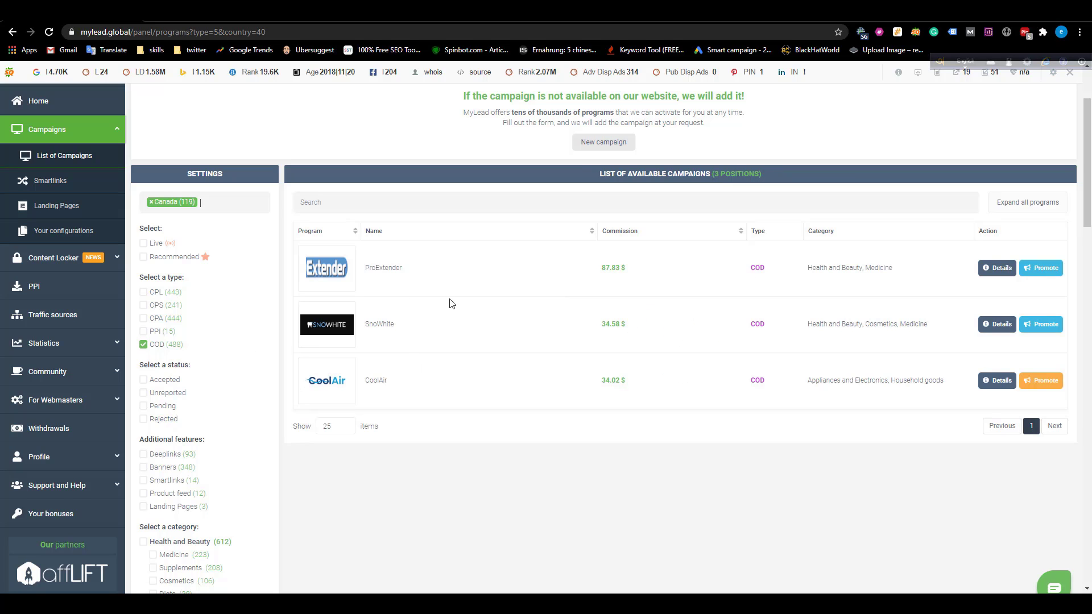
Open the SnoWhite program page, review its forbidden promotion terms, and open its terms dialog.
left_click(380, 327)
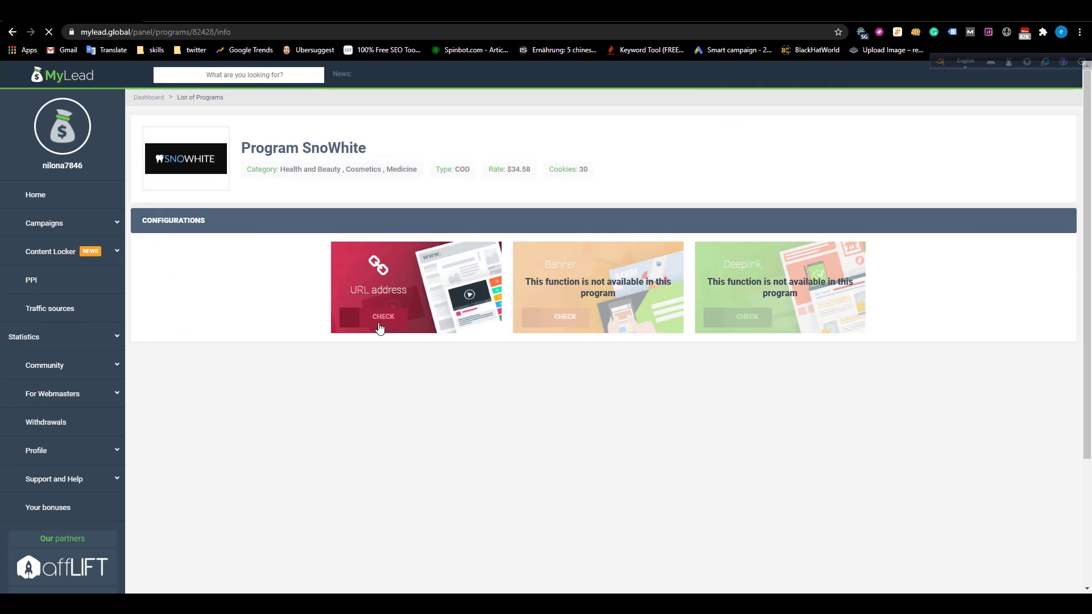
scroll(668, 278, "down", 3)
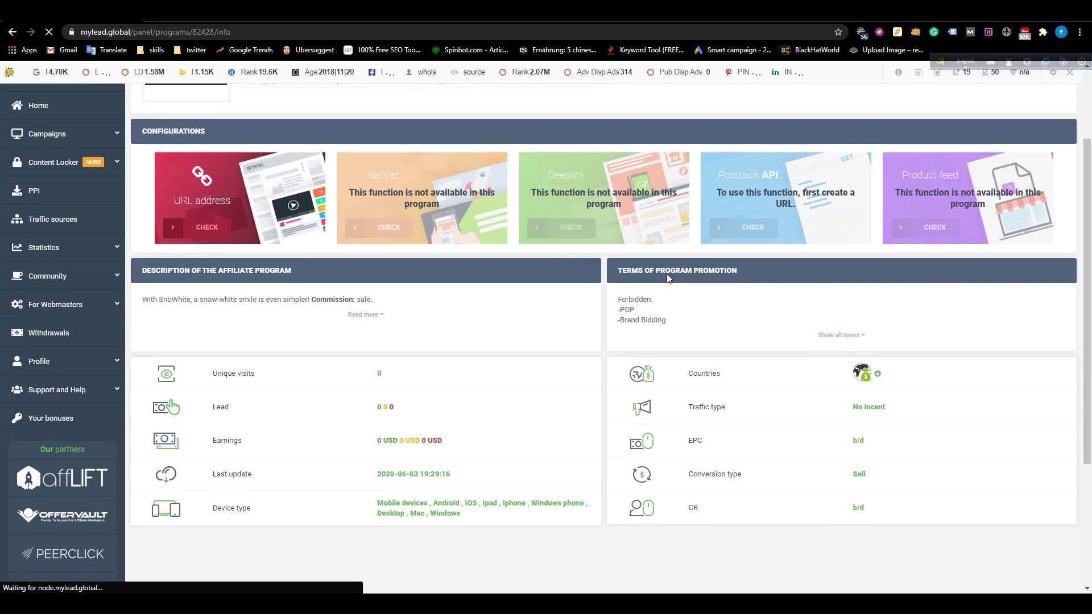
scroll(569, 239, "up", 3)
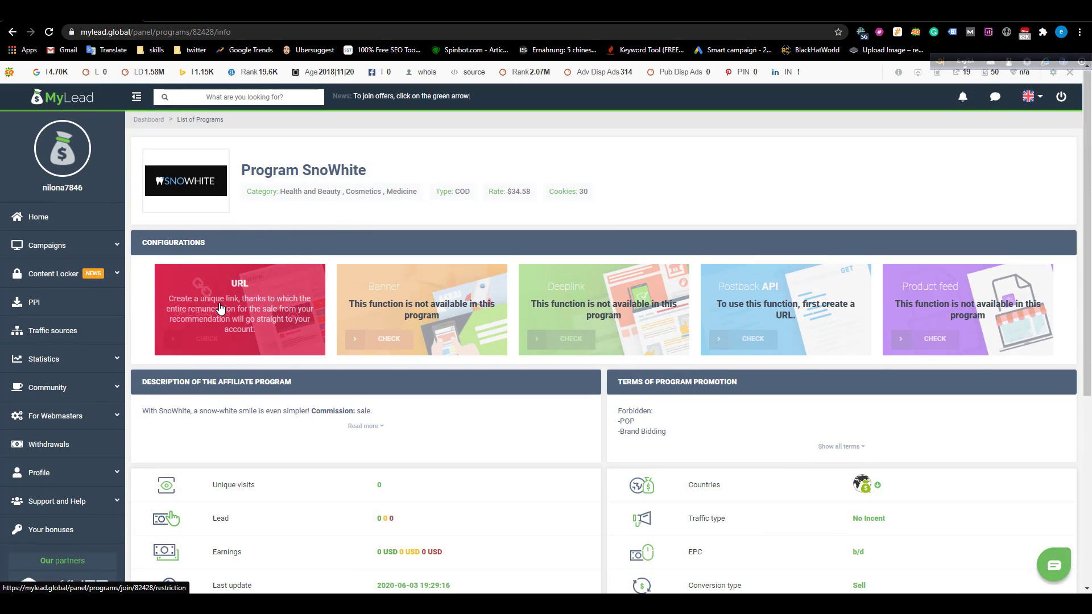
scroll(357, 471, "down", 3)
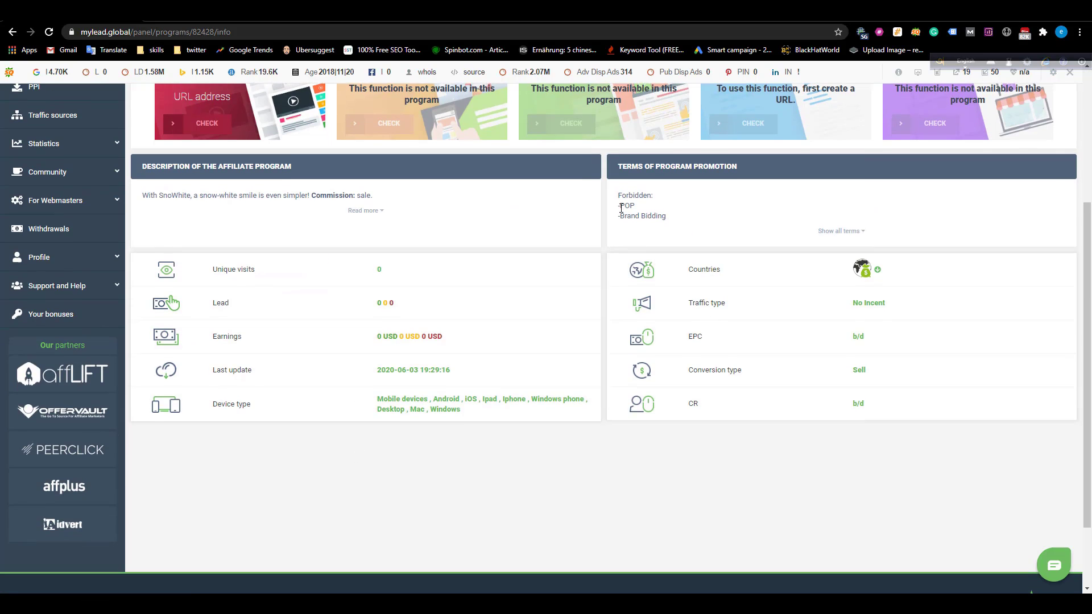
left_click_drag(620, 206, 675, 219)
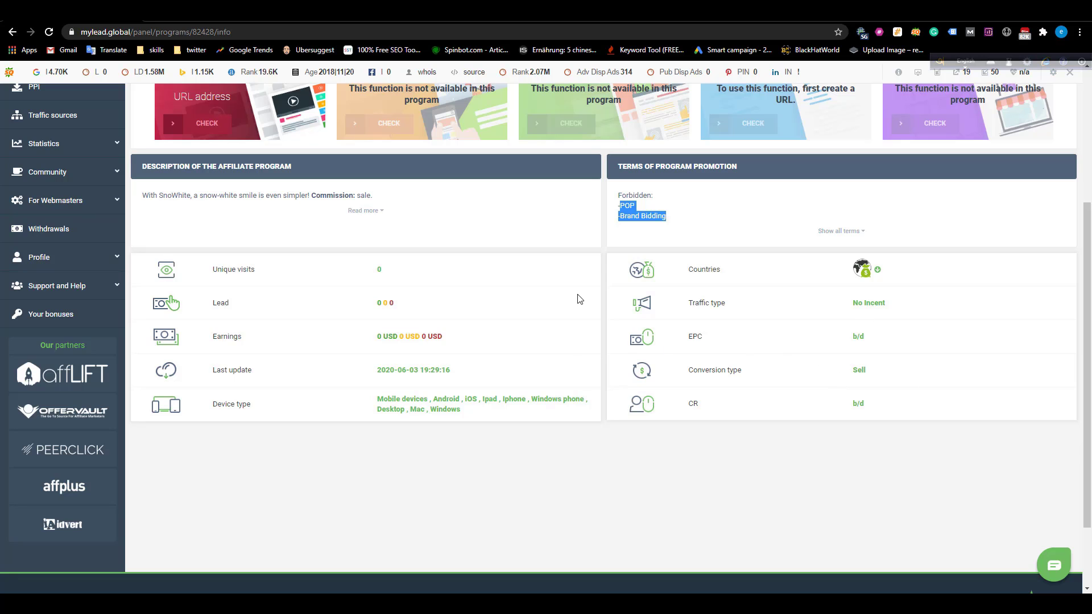
scroll(496, 335, "up", 4)
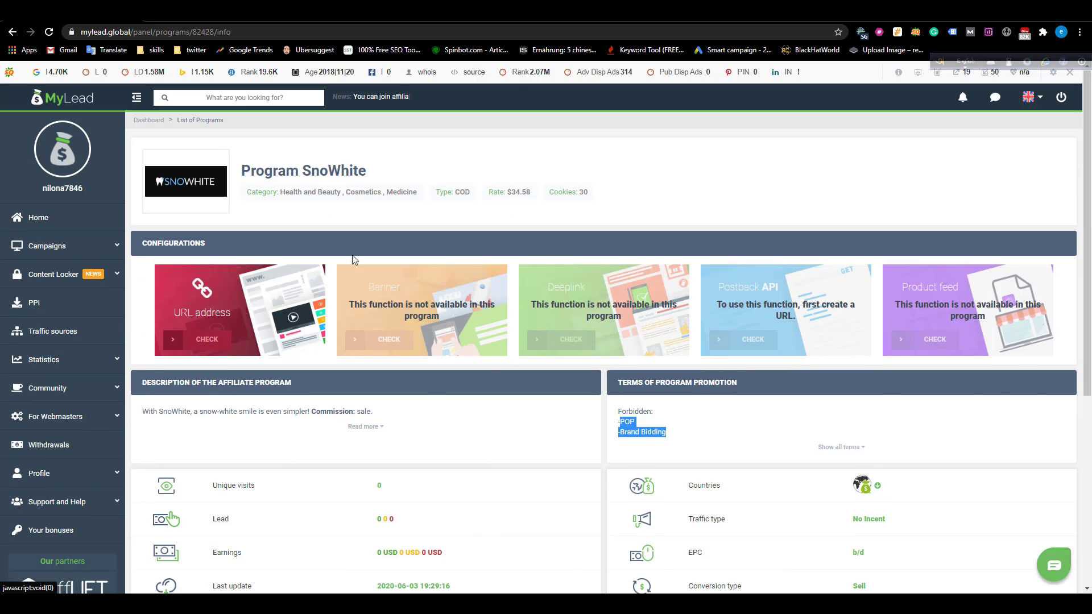
left_click(244, 295)
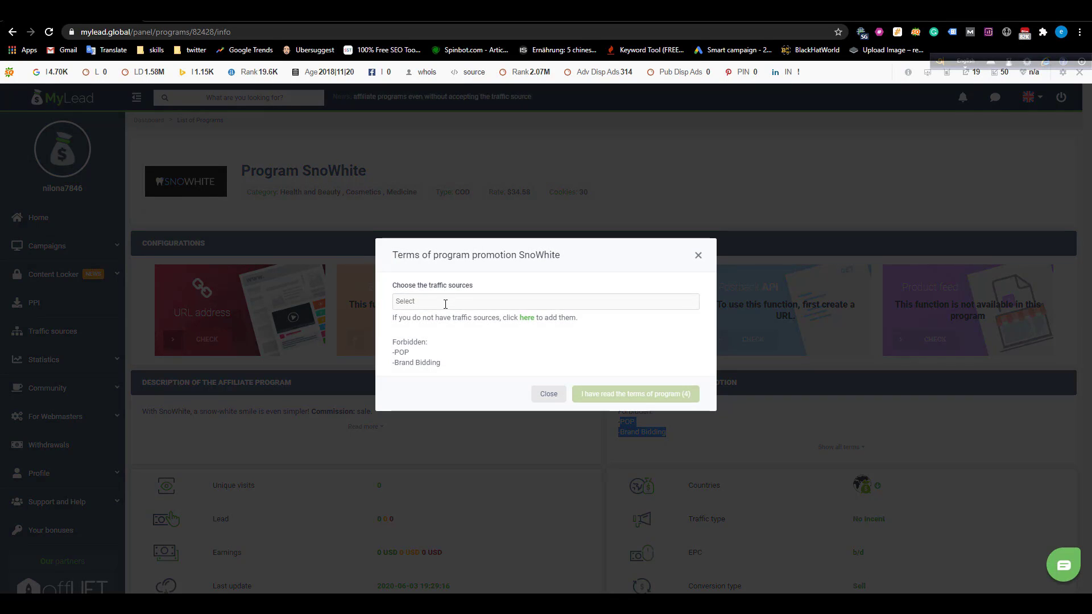
Accept SnoWhite's terms using Mailing database (58756) and the Twitter profile as traffic sources.
left_click(445, 303)
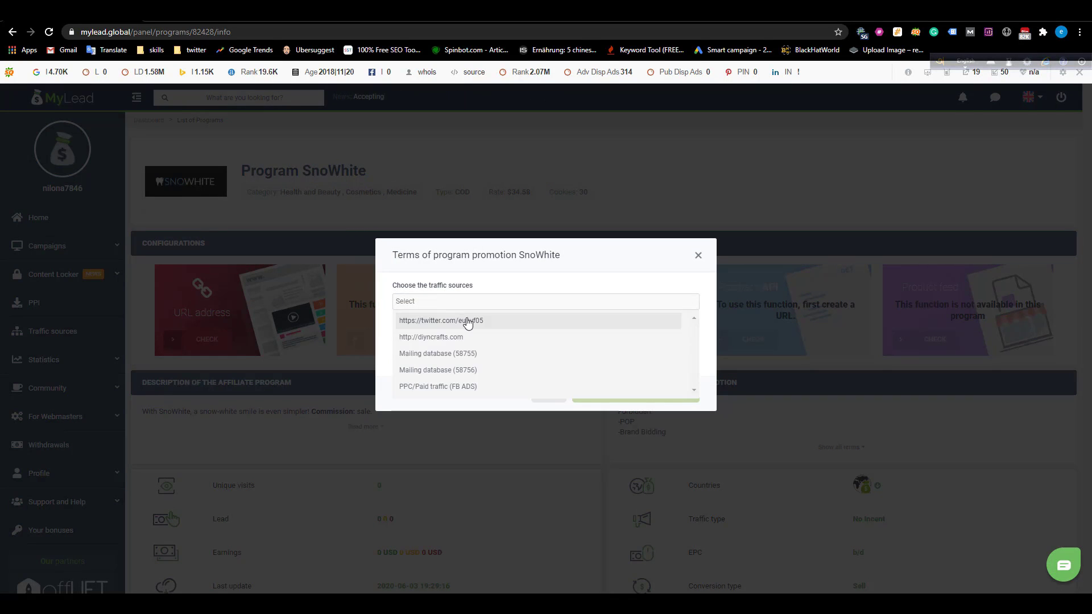
left_click(470, 354)
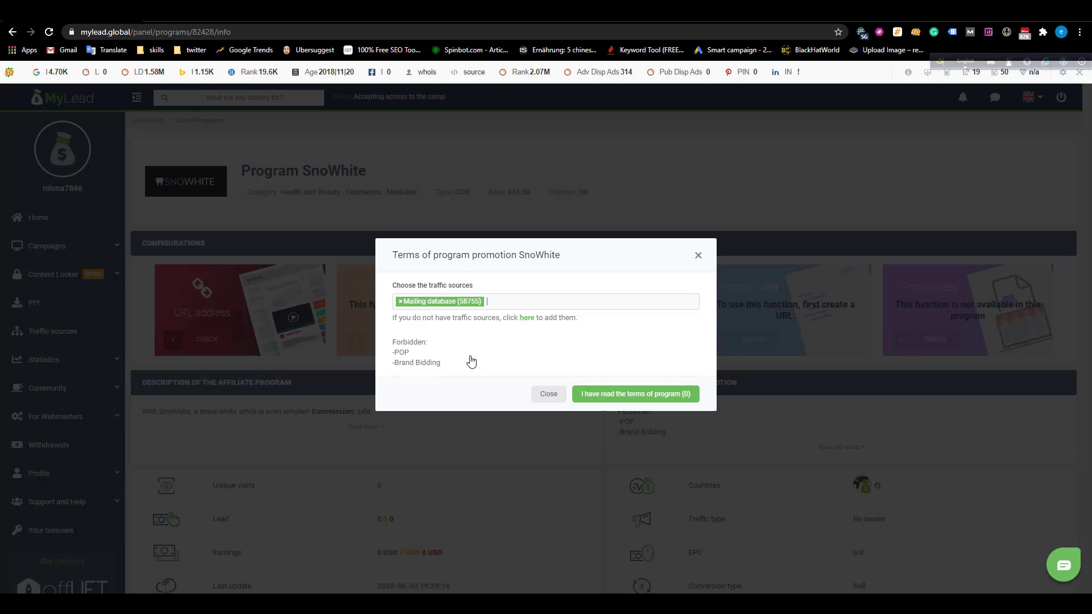
left_click(401, 303)
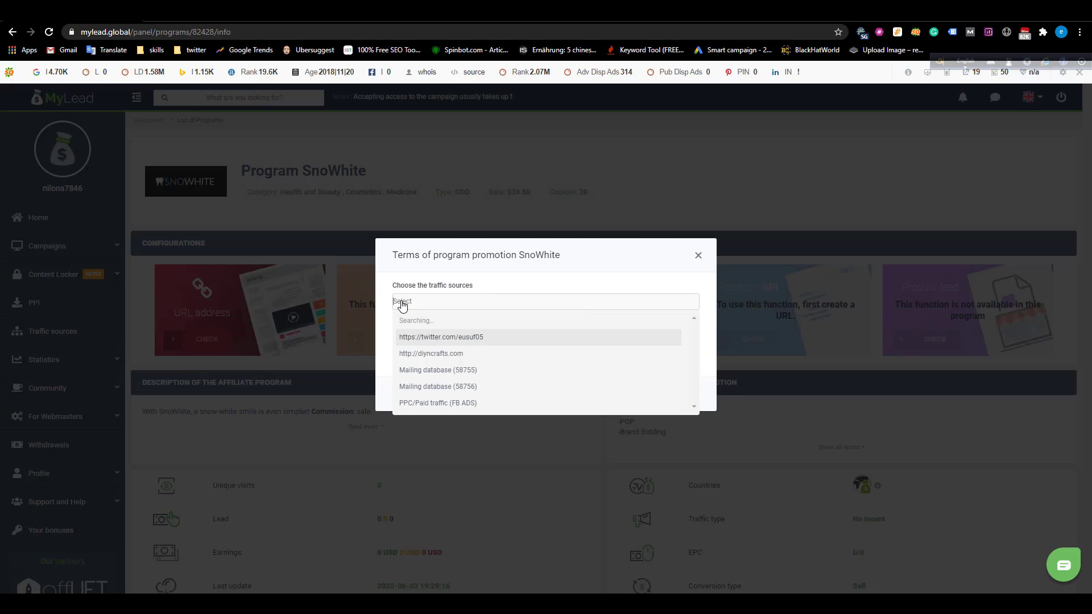
left_click(439, 305)
left_click(418, 306)
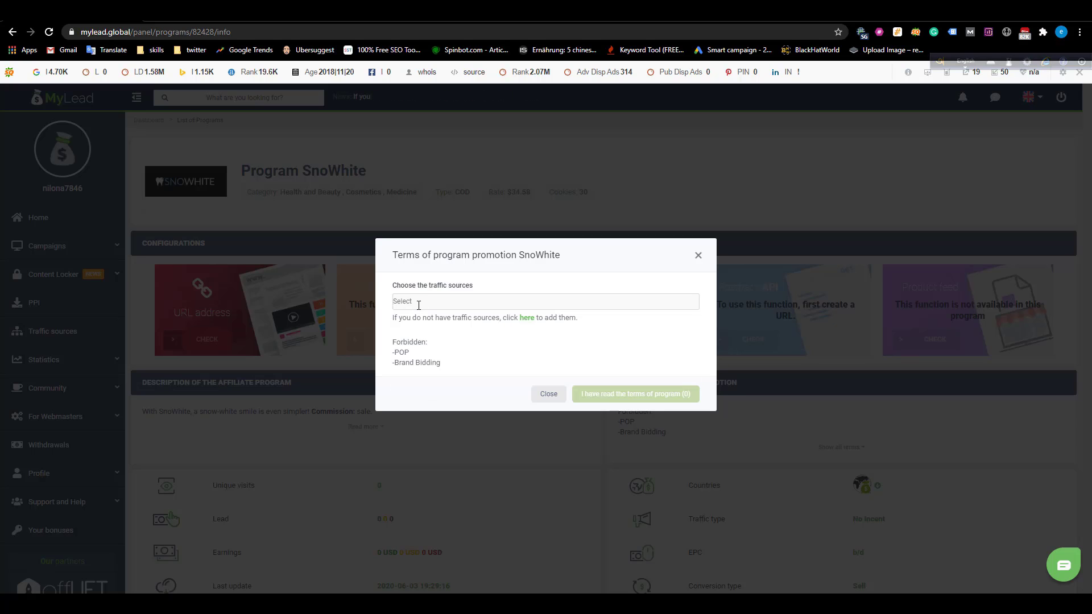
left_click(432, 301)
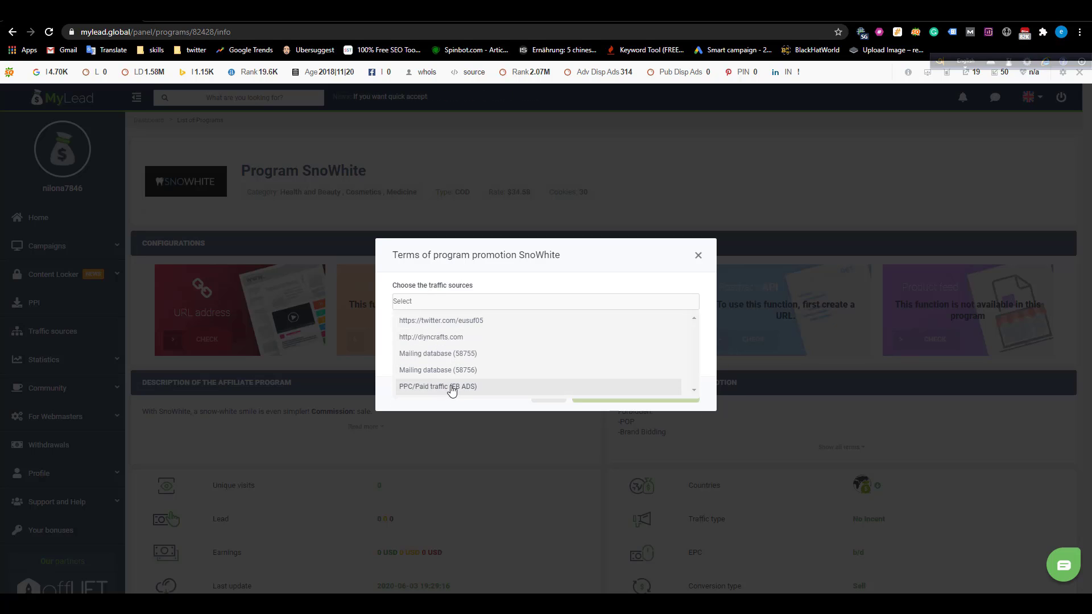
left_click(453, 371)
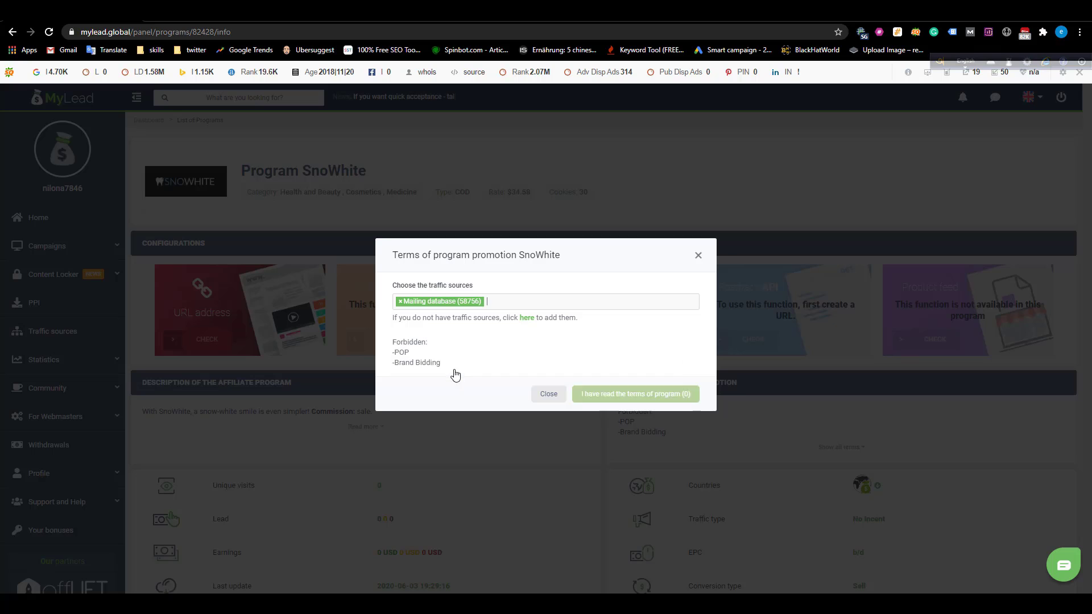
left_click(500, 305)
left_click(456, 339)
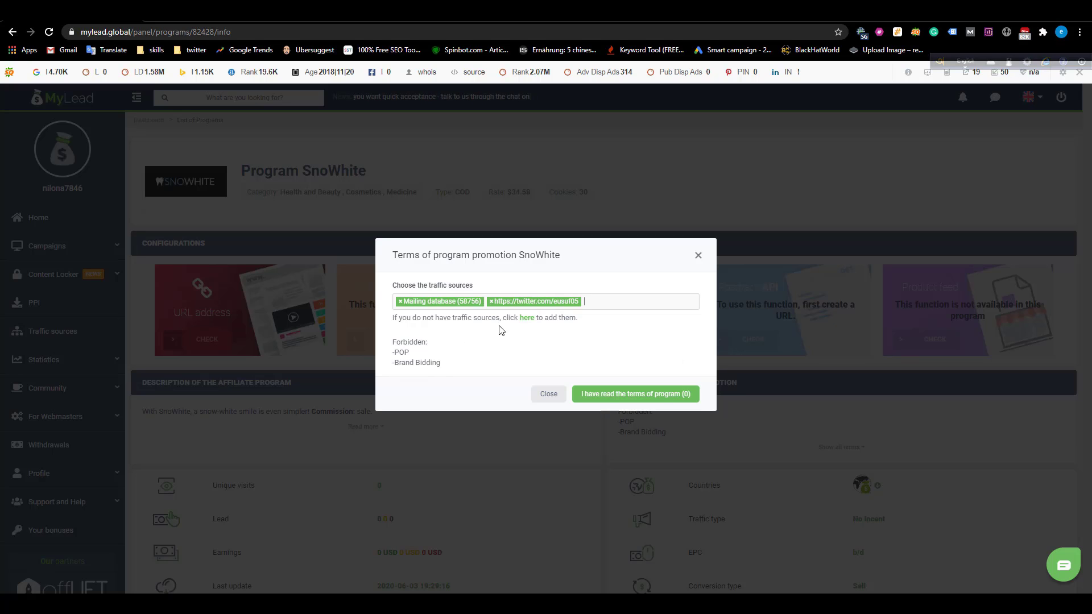
left_click(606, 396)
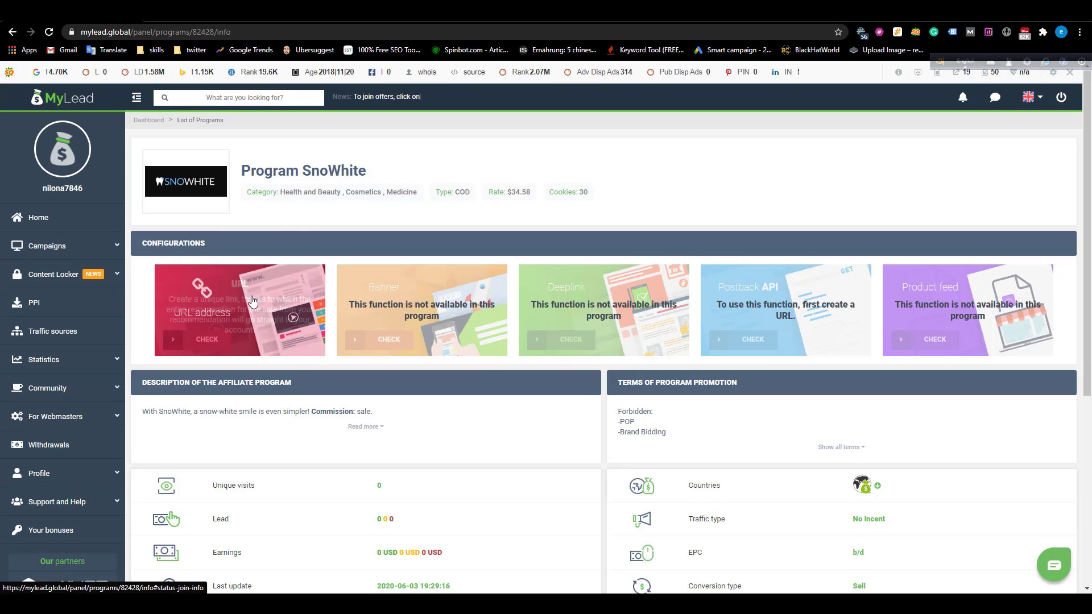
Check Your configurations, which lists no programs, then show the Smartlinks campaign list.
left_click(54, 246)
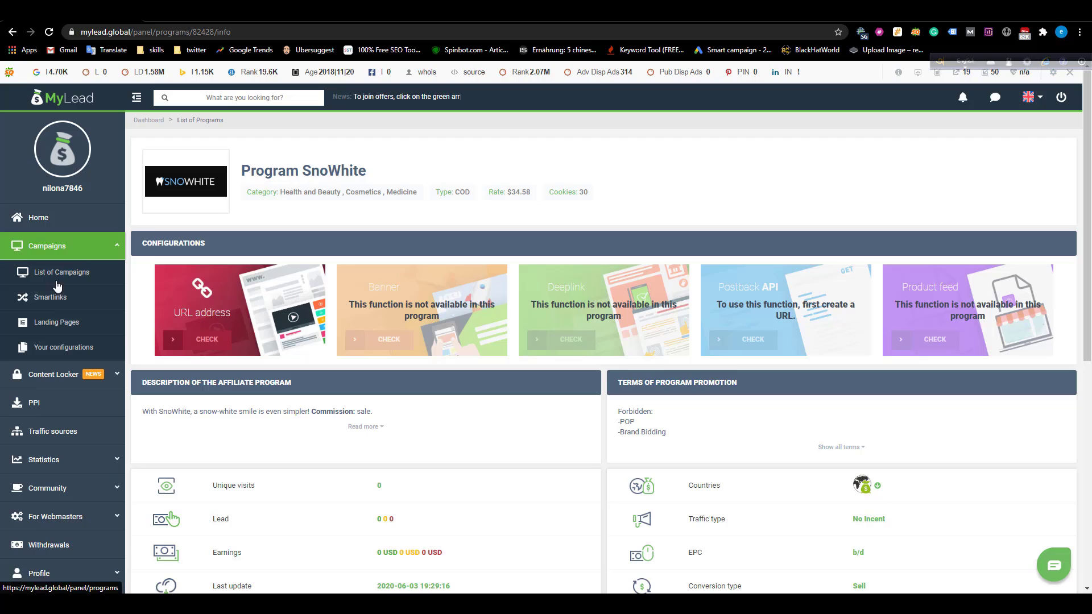
left_click(66, 353)
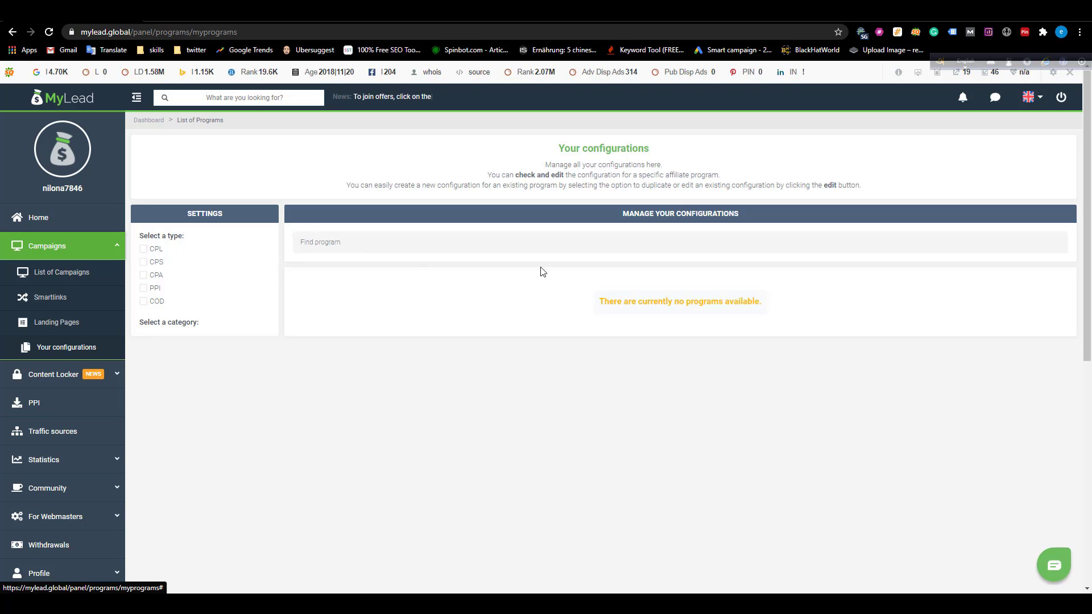
scroll(563, 330, "down", 2)
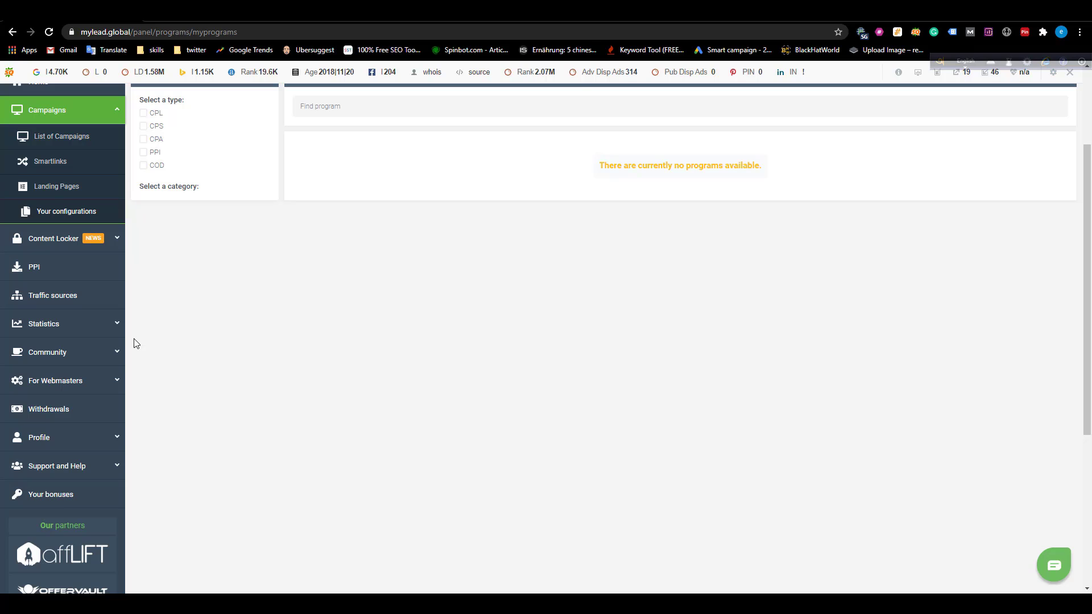
left_click(54, 166)
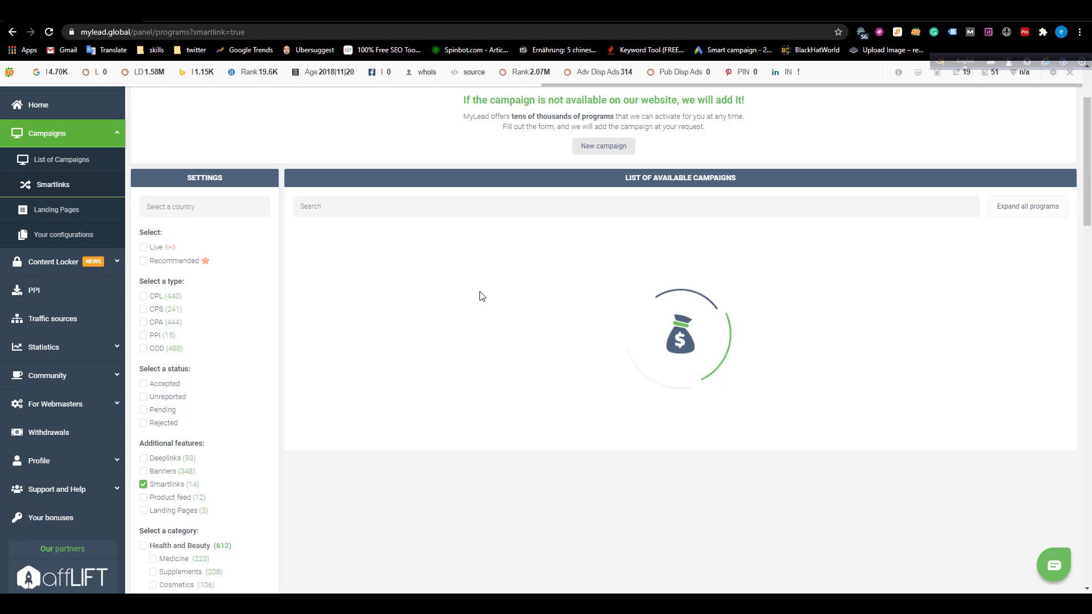
Open the AliExpress - Smartlink program page, a CPS offer paying 2,4% - 72%.
scroll(480, 296, "down", 2)
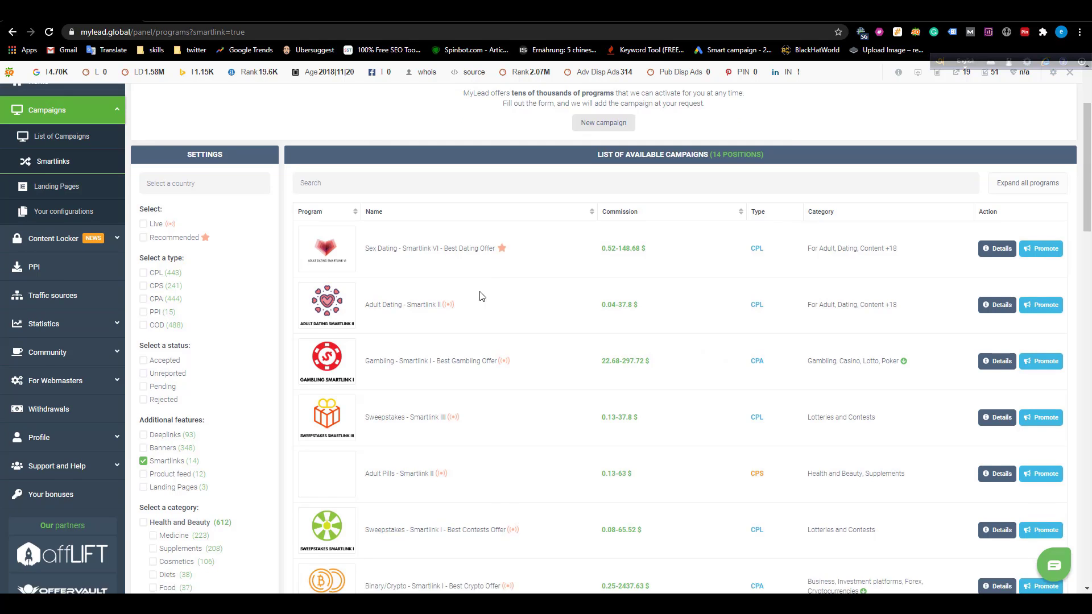
scroll(479, 297, "down", 10)
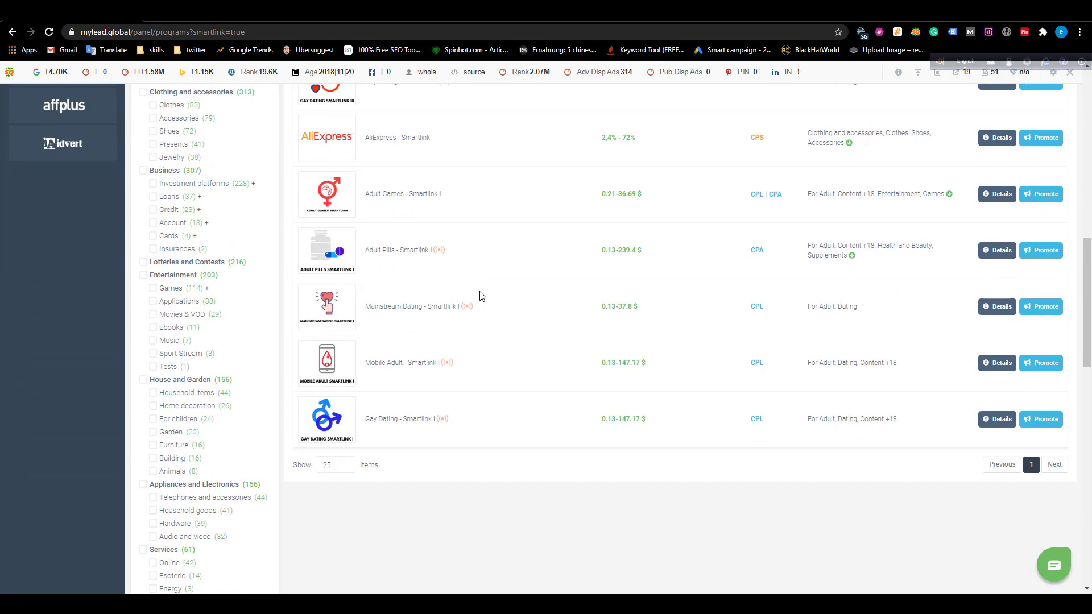
left_click(381, 139)
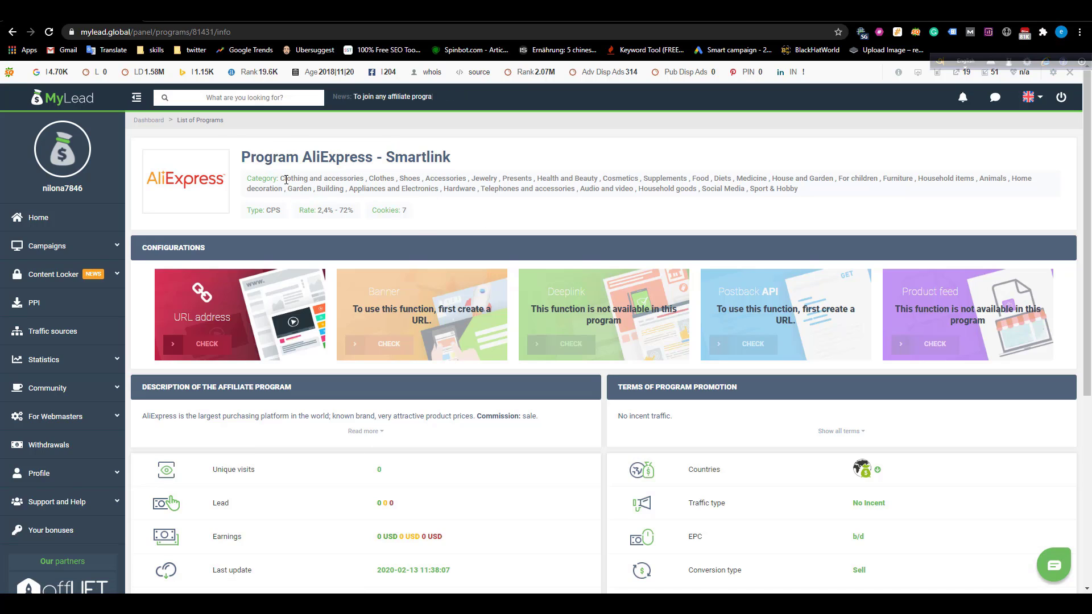
Read AliExpress - Smartlink's categories and open its terms-of-promotion dialog via the URL address card.
mouse_move(284, 178)
left_mouse_down()
mouse_move(509, 203)
mouse_move(824, 200)
mouse_move(433, 191)
mouse_move(282, 172)
left_mouse_up()
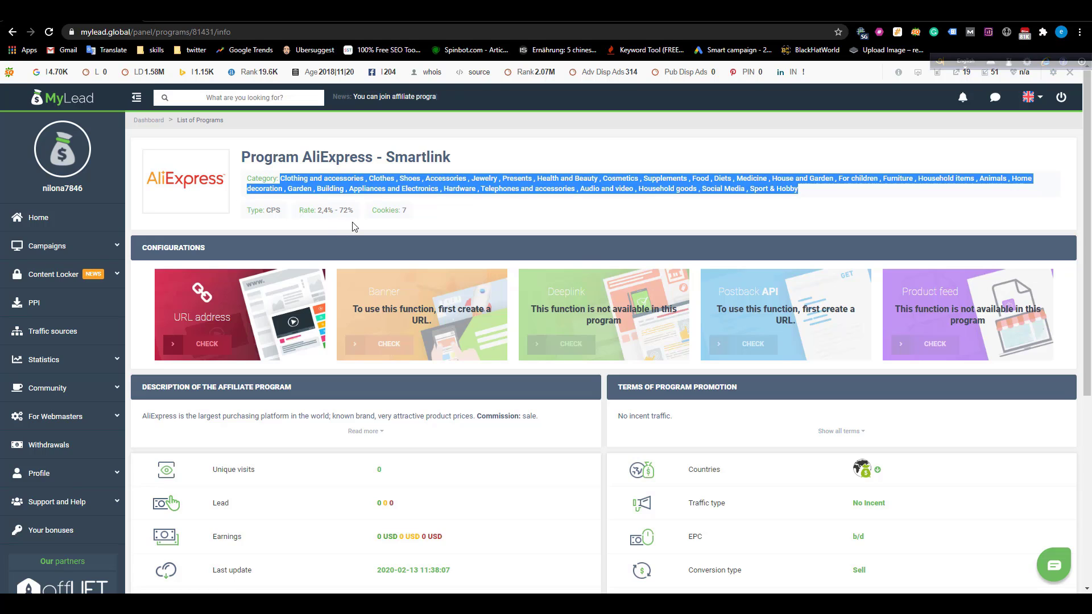
scroll(519, 431, "down", 4)
scroll(519, 434, "up", 2)
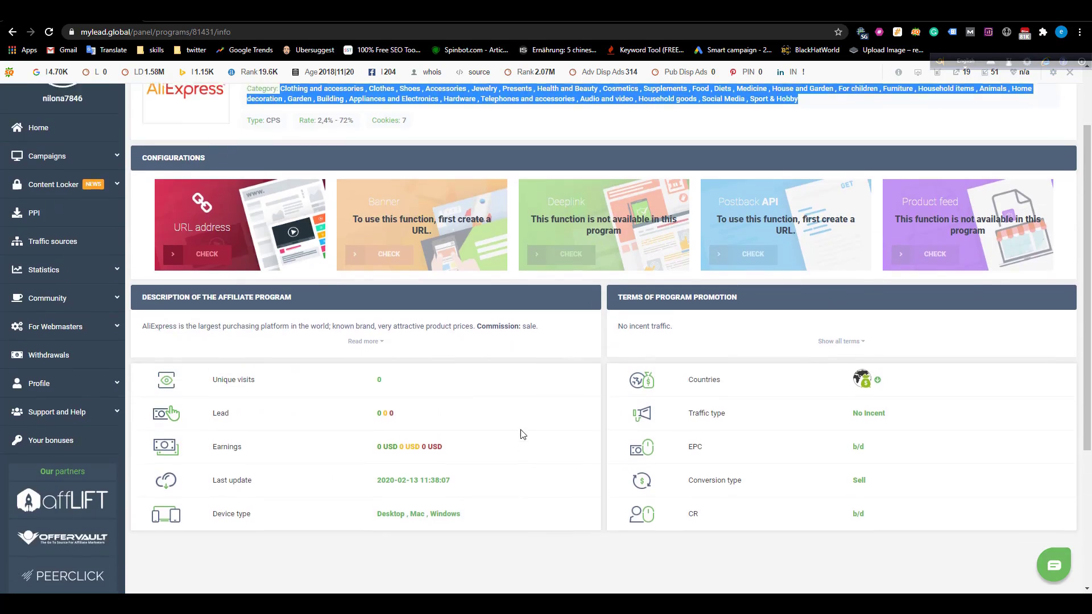
left_click(237, 246)
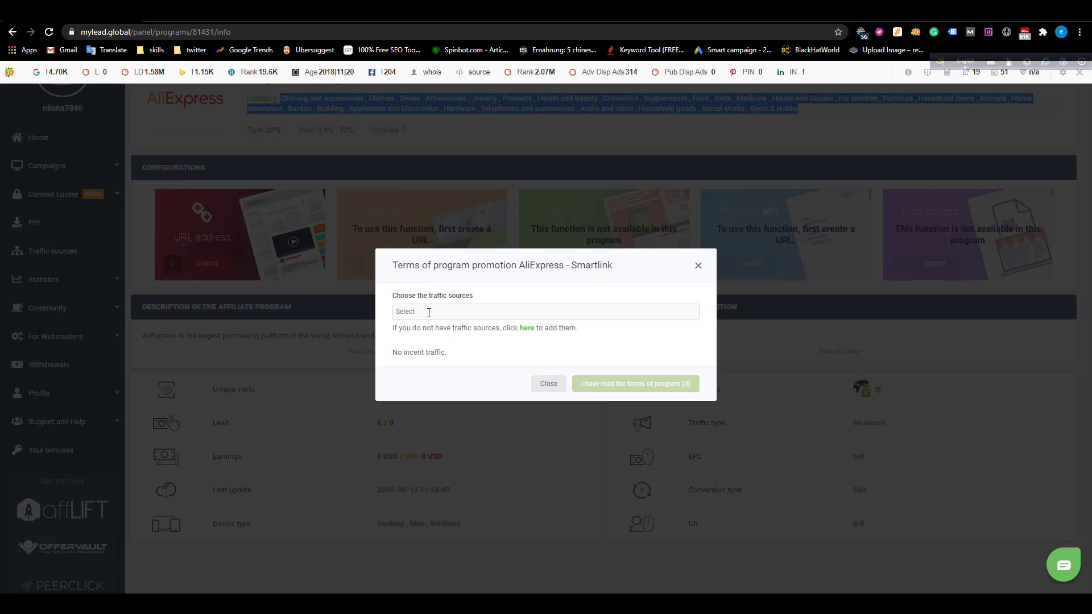
left_click(428, 312)
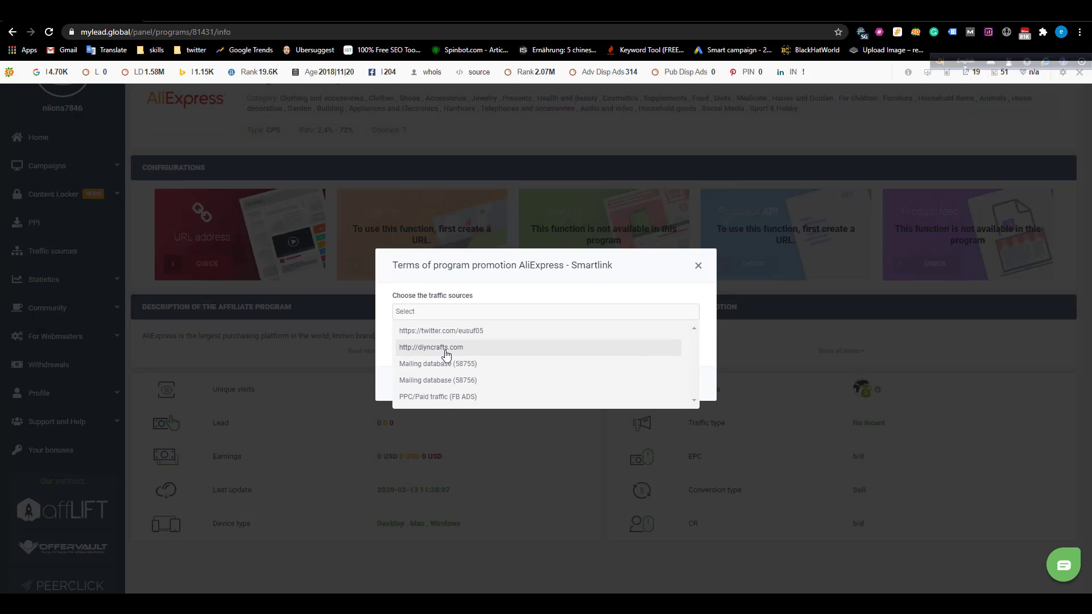
left_click(444, 348)
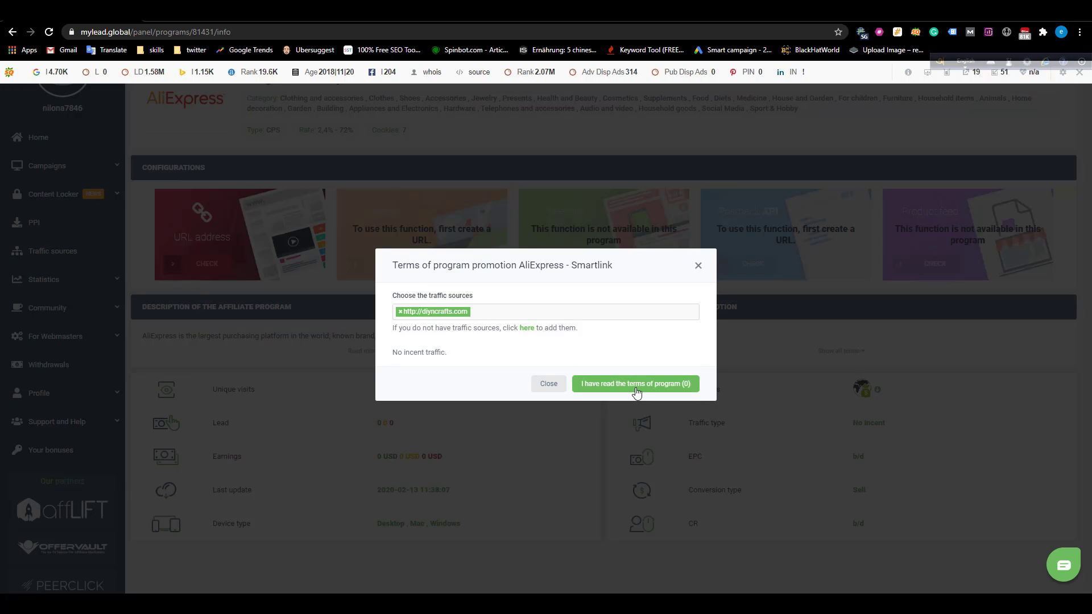
left_click(635, 390)
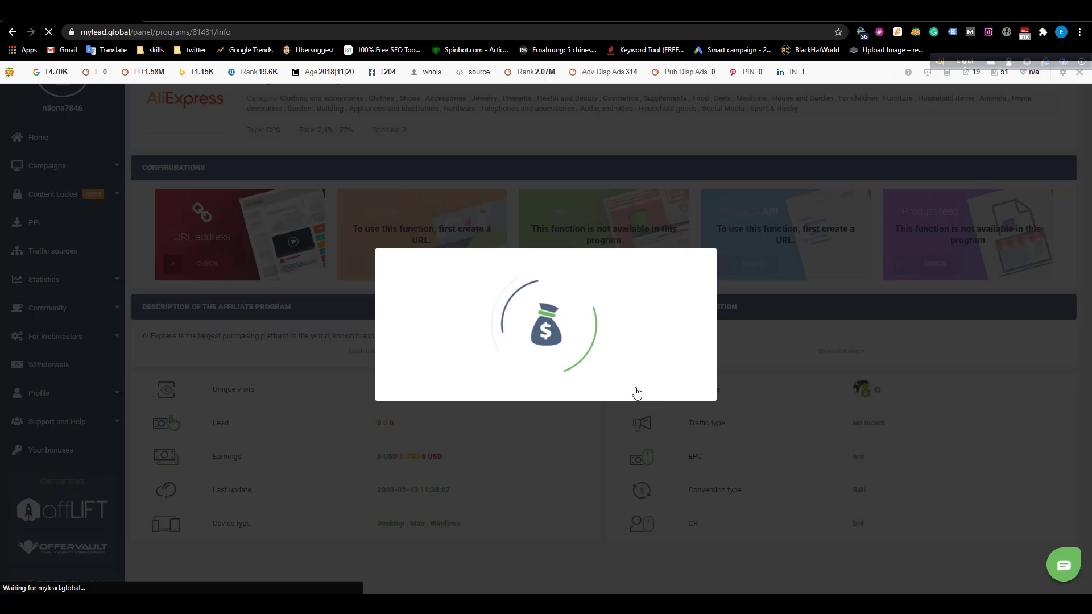